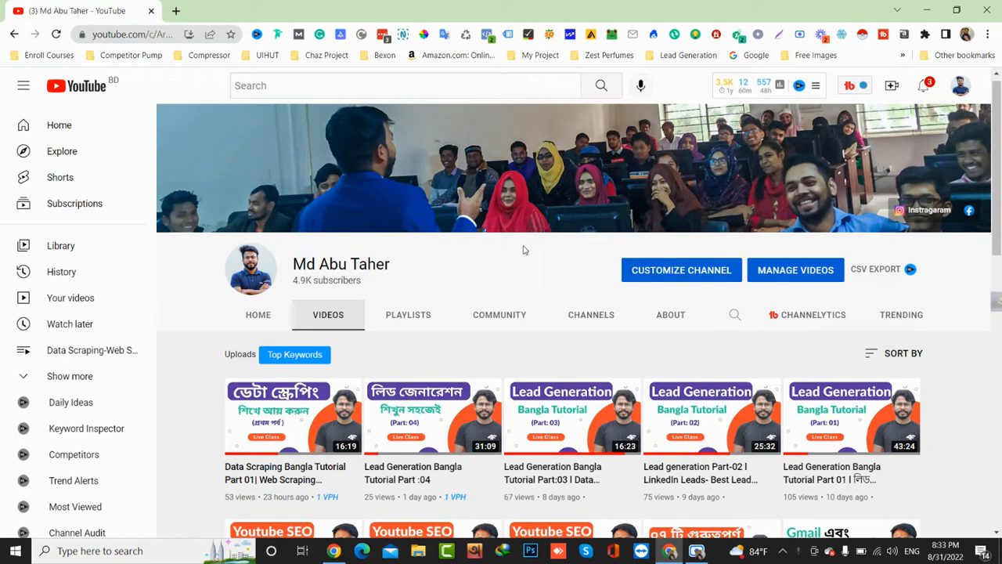
pyautogui.scroll(-1, 482, 264)
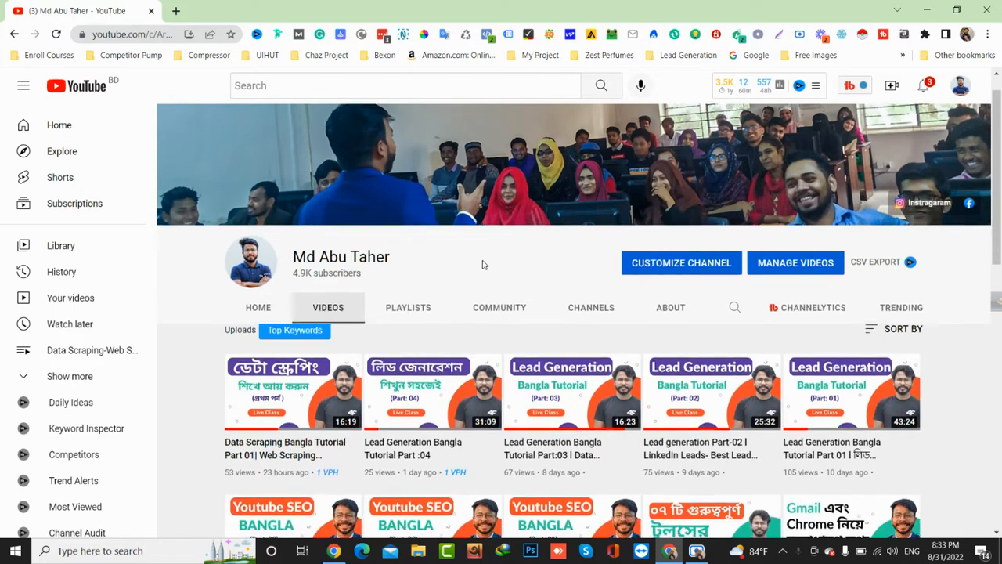
pyautogui.moveTo(255, 382)
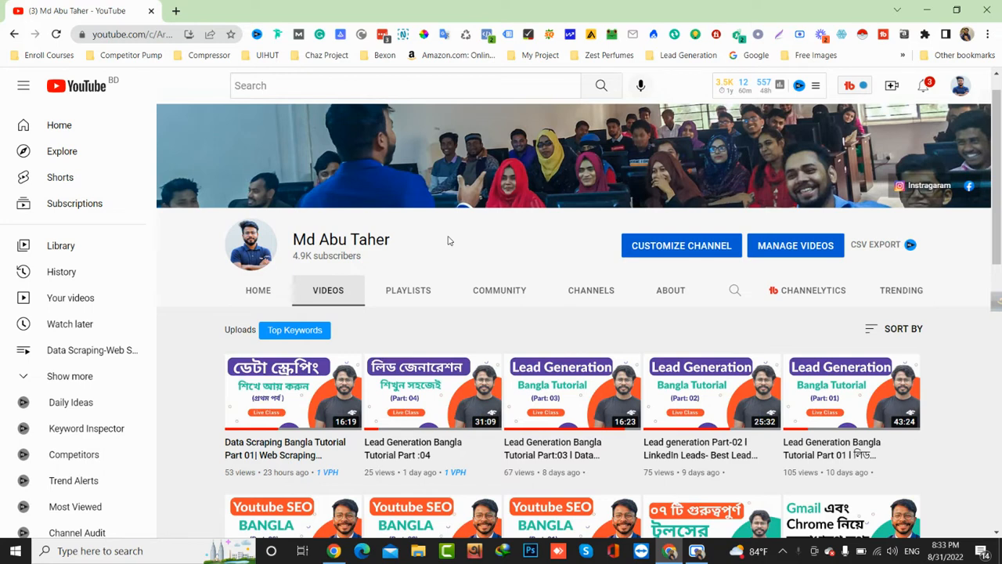
# Open a browser window under the first of the other profiles and go to the Yellow Pages website, yellowpages.com.
pyautogui.click(968, 36)
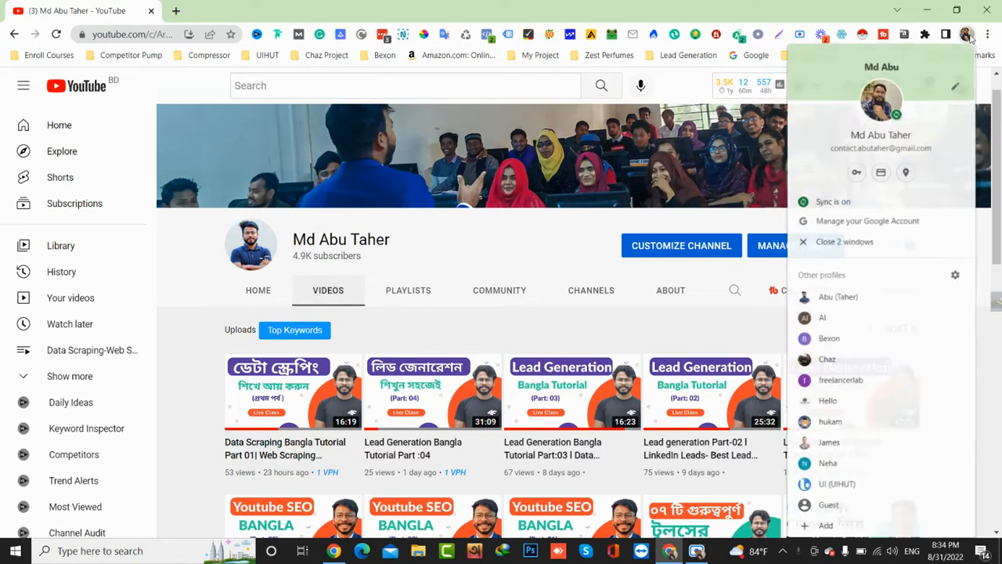
pyautogui.click(843, 299)
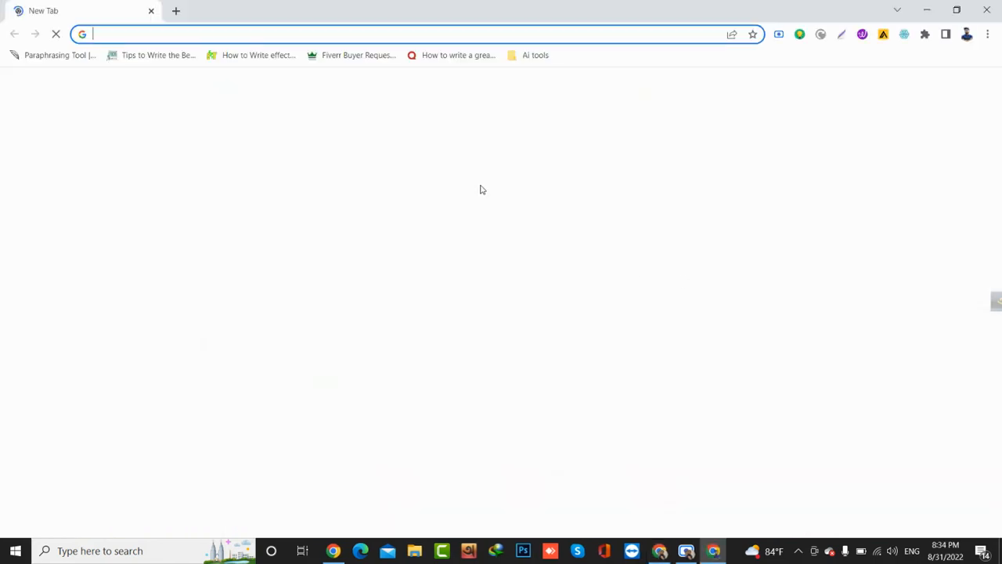
pyautogui.write('ye')
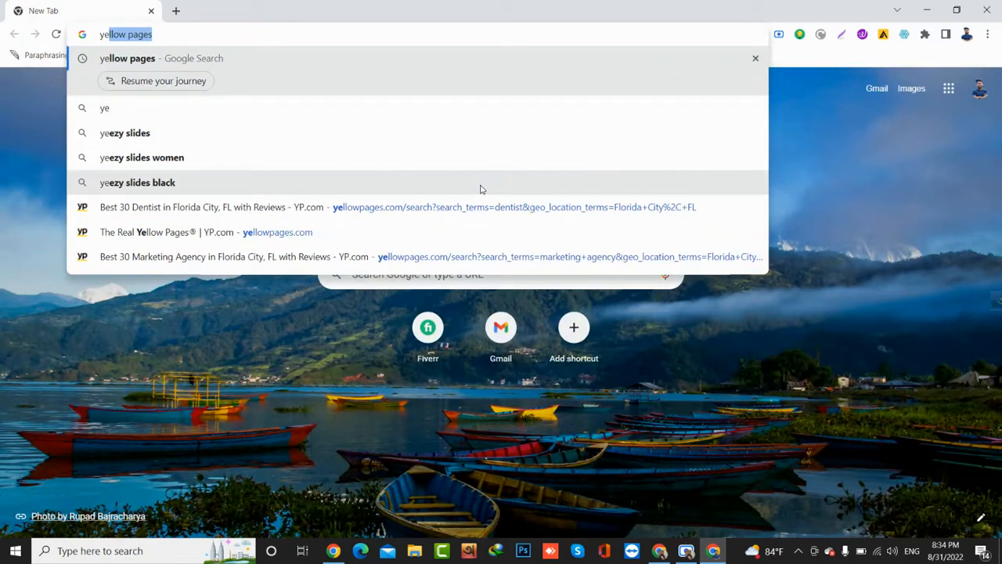
pyautogui.press('Return')
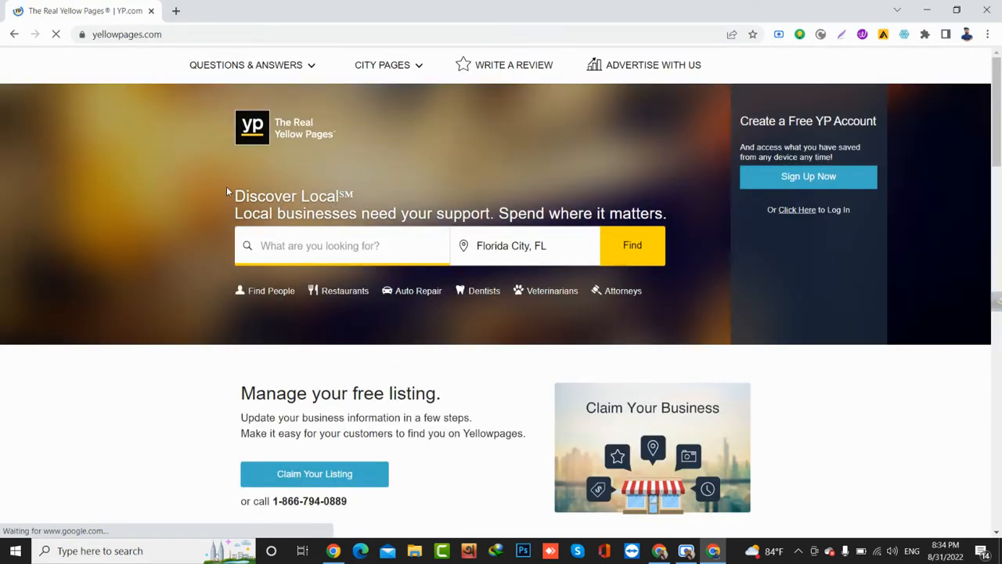
# Search Yellow Pages for dentist in Florida City, FL.
pyautogui.click(338, 246)
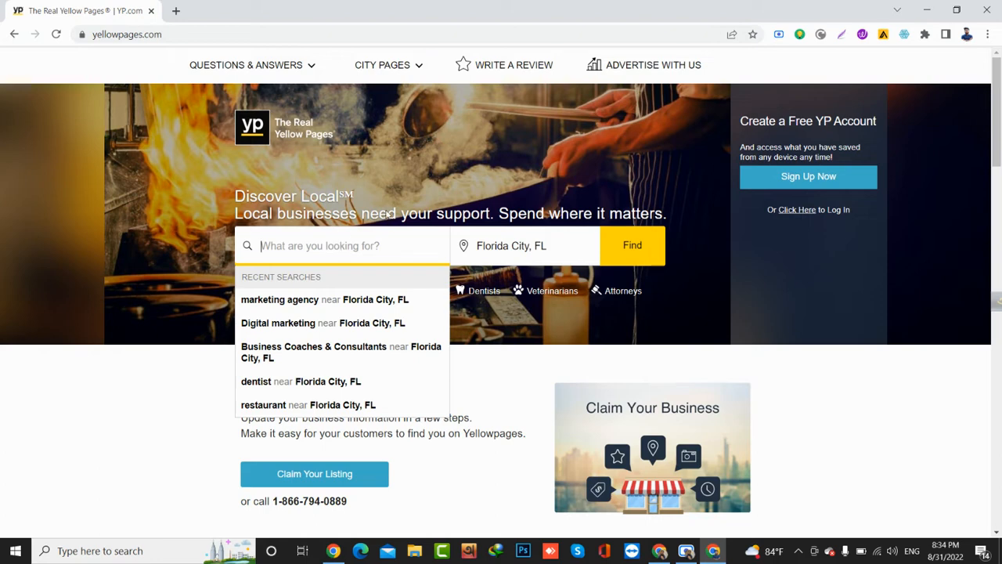
pyautogui.write('de')
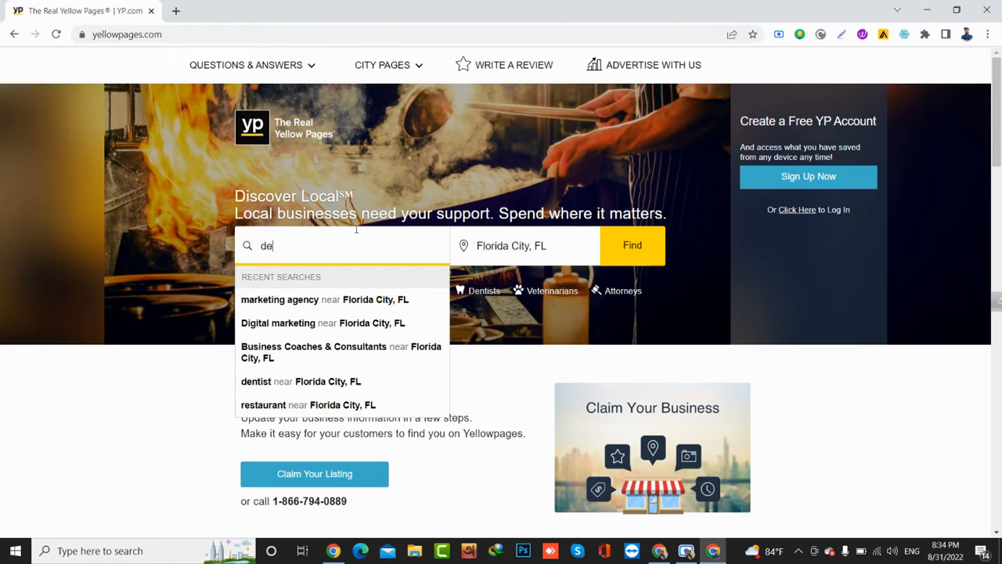
pyautogui.write('nti')
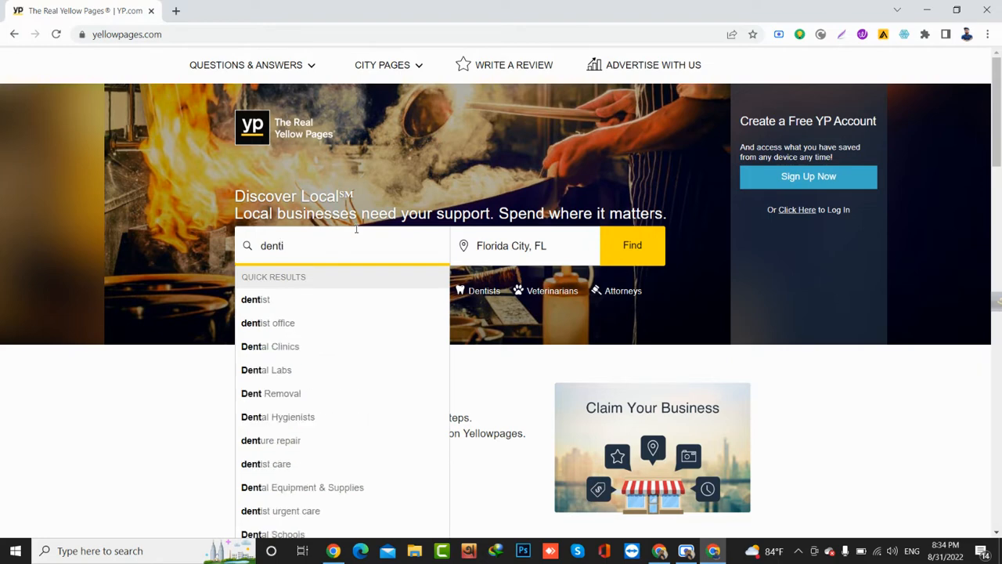
pyautogui.click(266, 299)
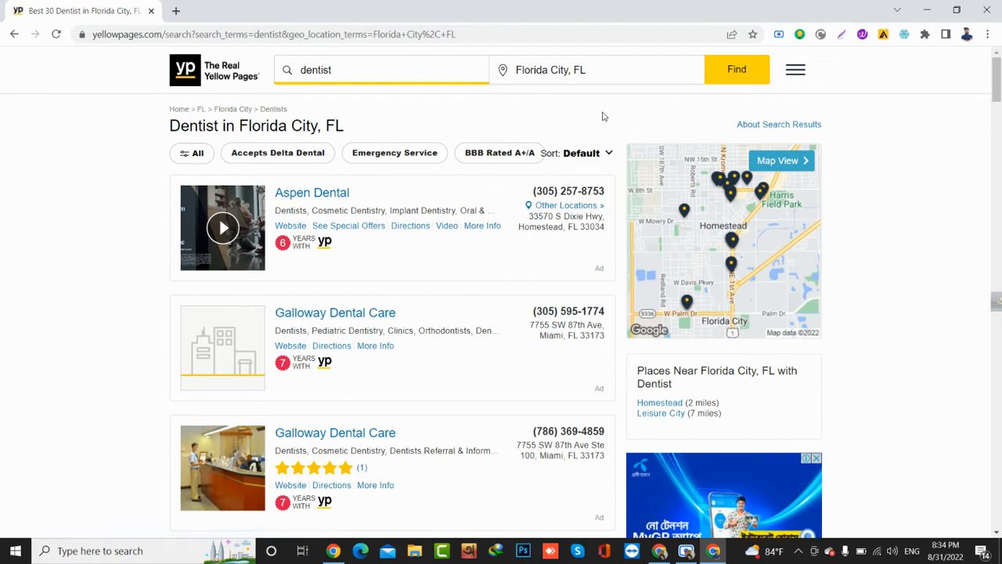
# Look through the dentist listings down to the page navigation to see which business details can be collected.
pyautogui.scroll(-5, 1000, 183)
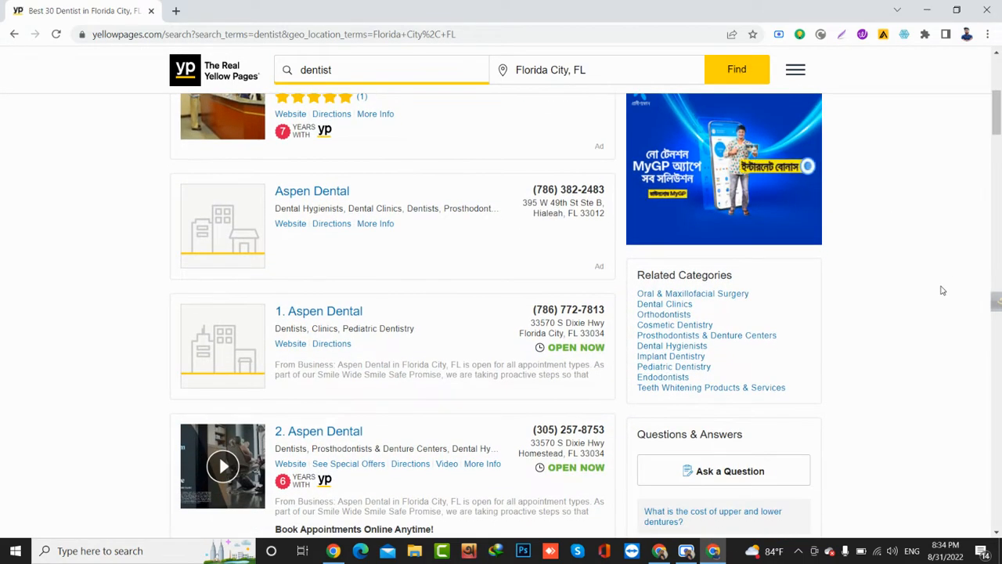
pyautogui.scroll(-15, 943, 291)
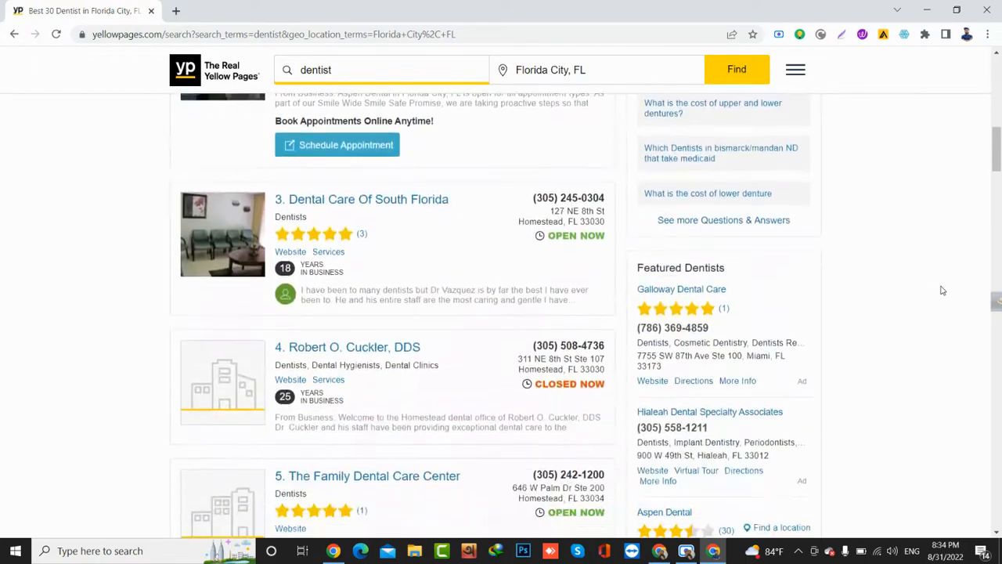
pyautogui.scroll(-20, 942, 290)
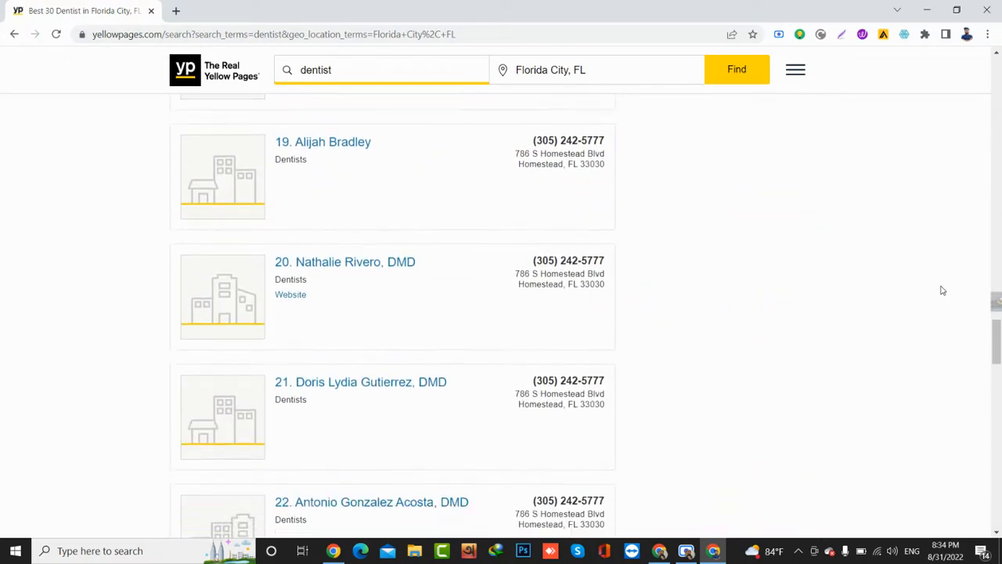
pyautogui.scroll(-10, 943, 290)
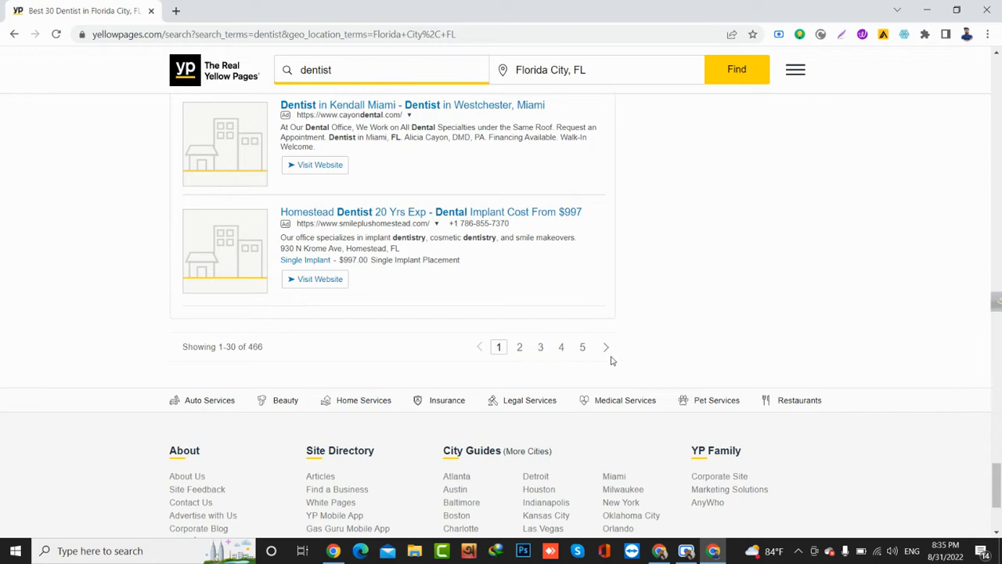
pyautogui.scroll(20, 675, 341)
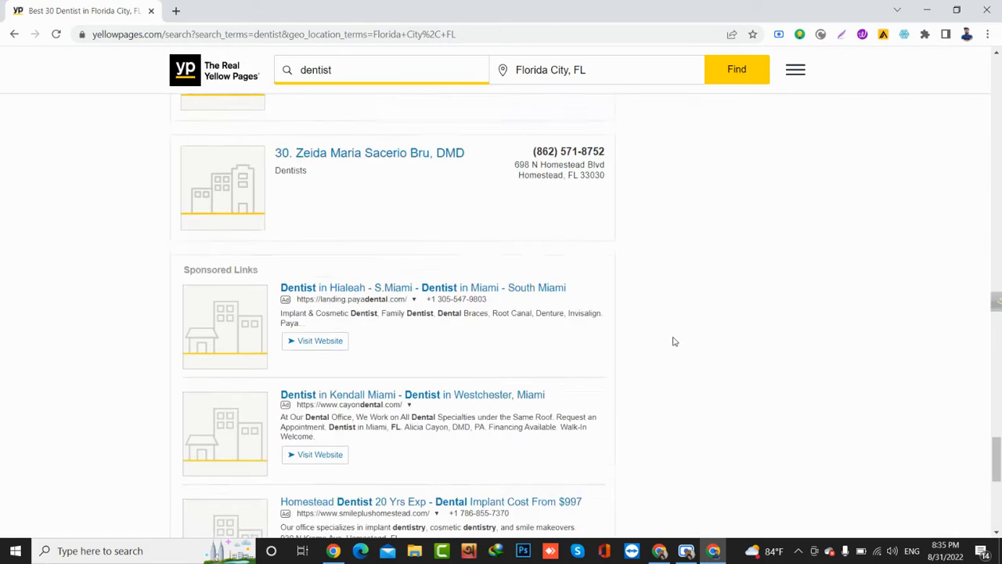
pyautogui.scroll(20, 675, 341)
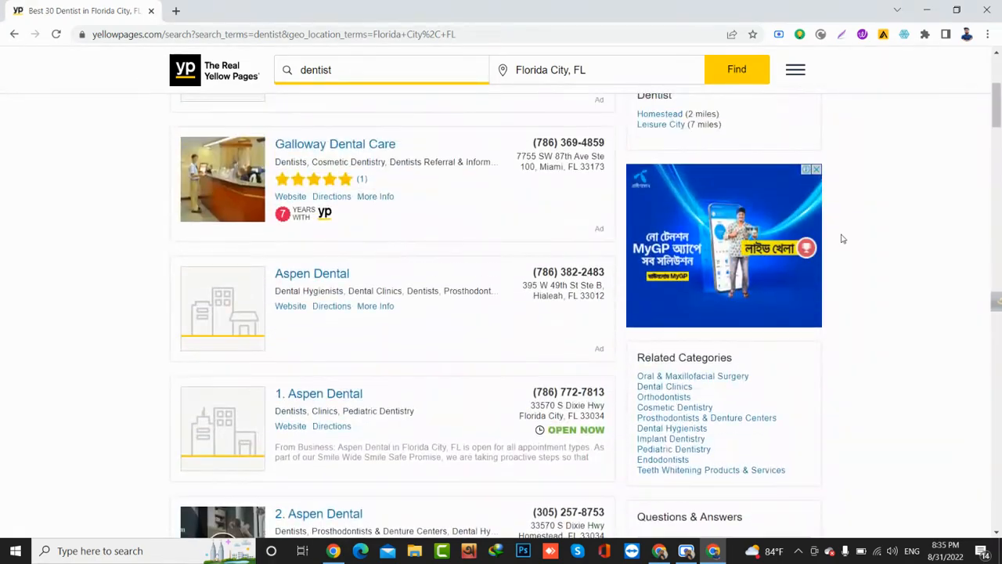
# Open Web Scraper in the page's developer tools and delete the existing marketing and dentist sitemaps.
pyautogui.scroll(-1, 850, 195)
pyautogui.rightClick(850, 195)
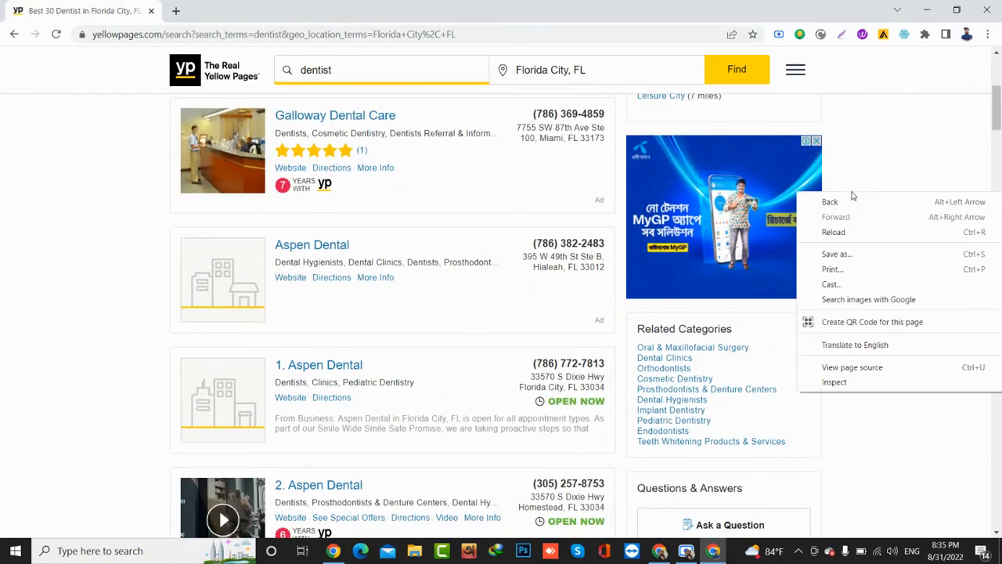
pyautogui.click(845, 383)
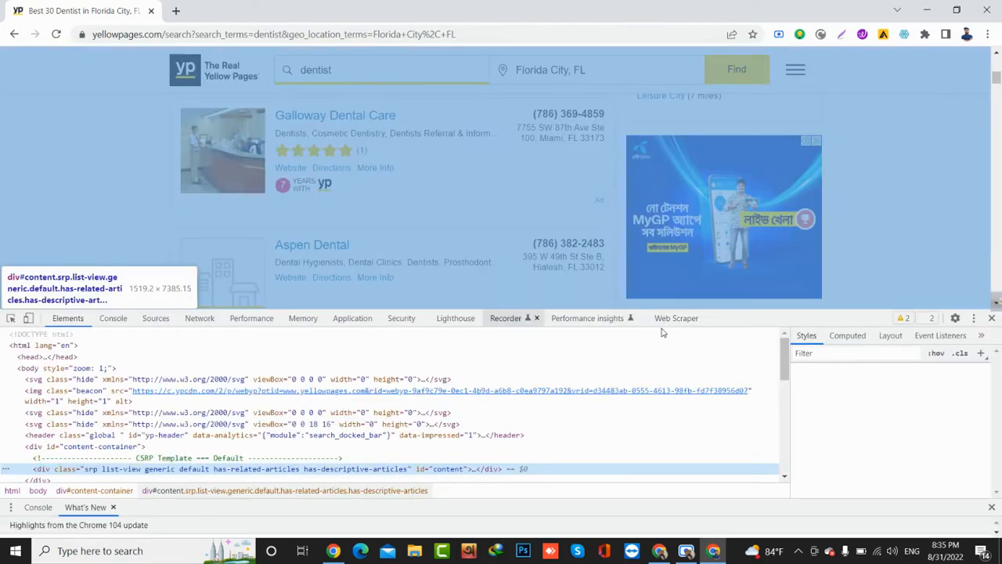
pyautogui.click(668, 321)
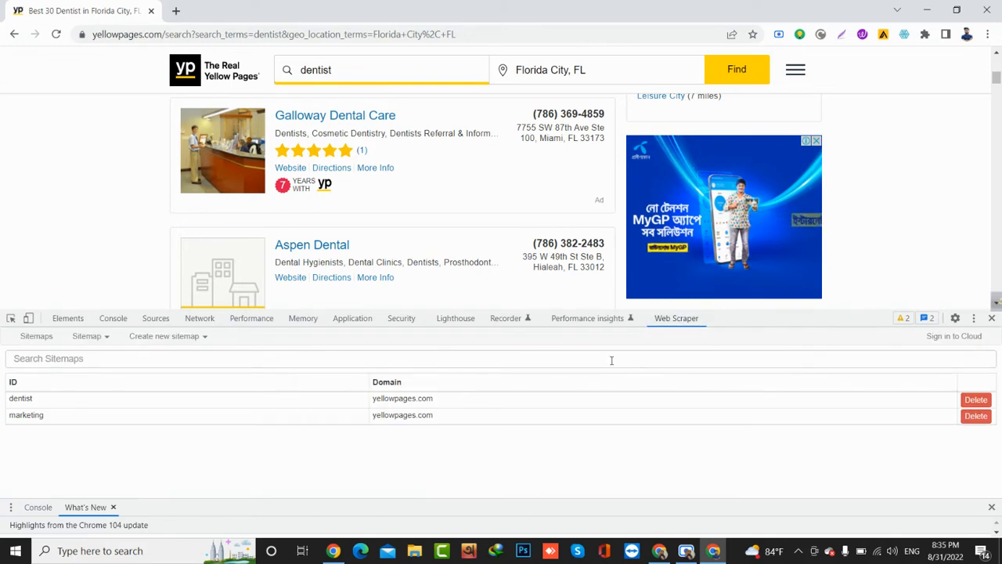
pyautogui.click(980, 417)
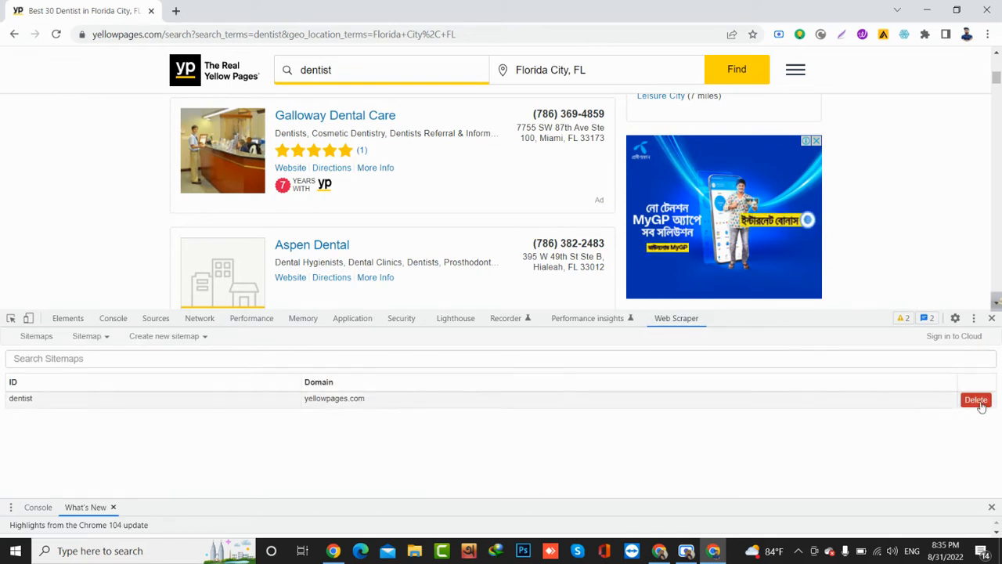
pyautogui.click(977, 400)
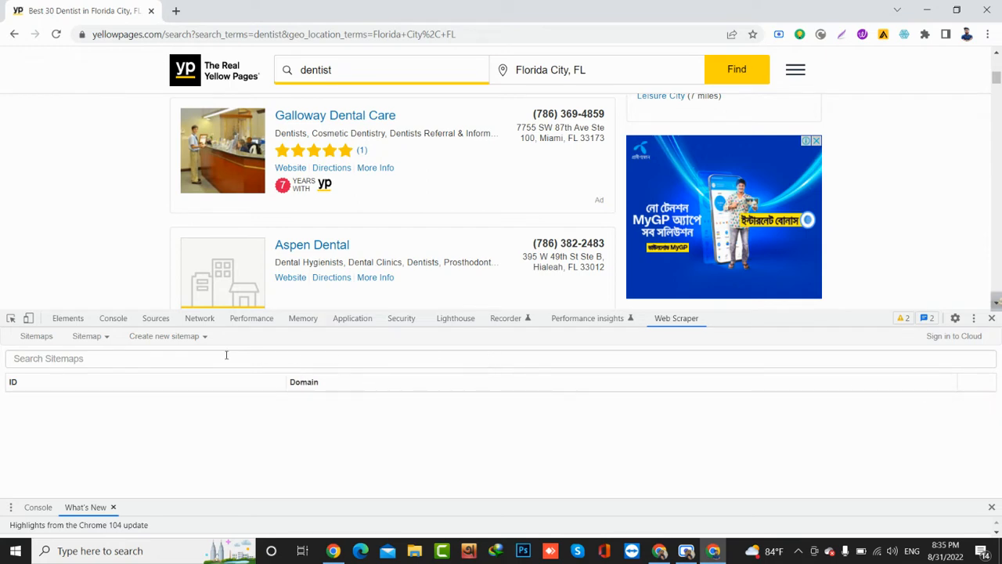
# Create a sitemap named dentist with the address of the current Yellow Pages dentist search as its start URL.
pyautogui.click(201, 340)
pyautogui.click(164, 357)
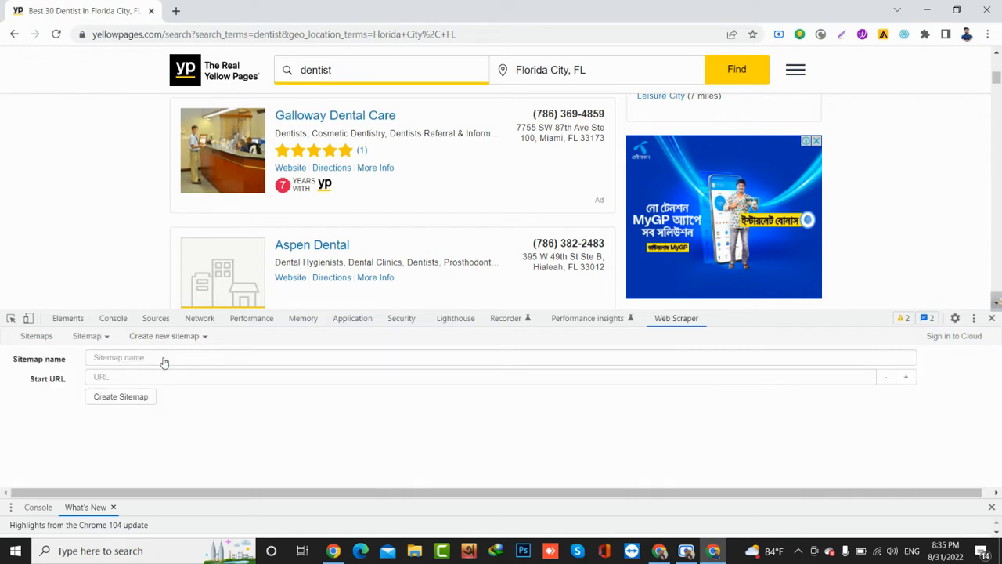
pyautogui.click(142, 358)
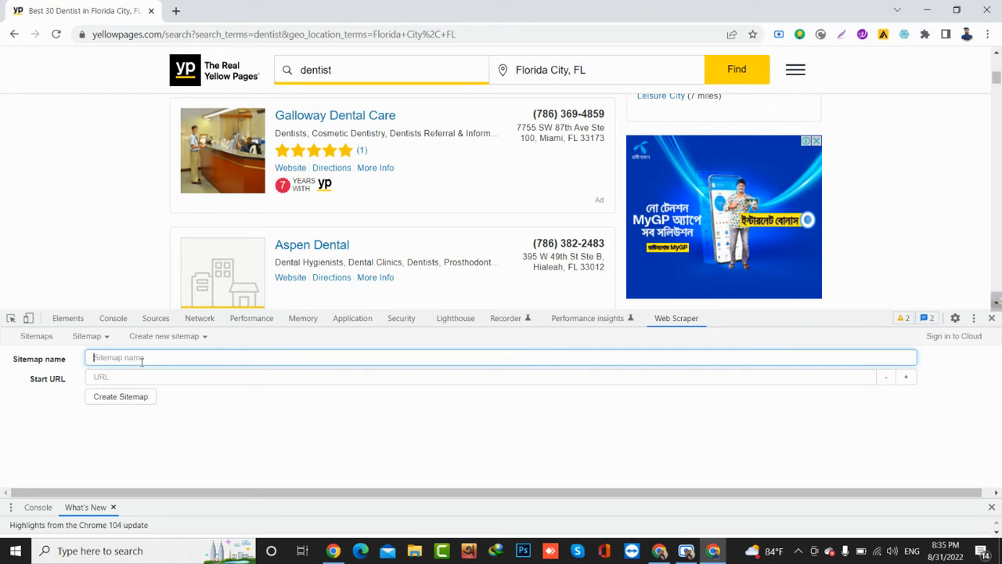
pyautogui.write('dentist')
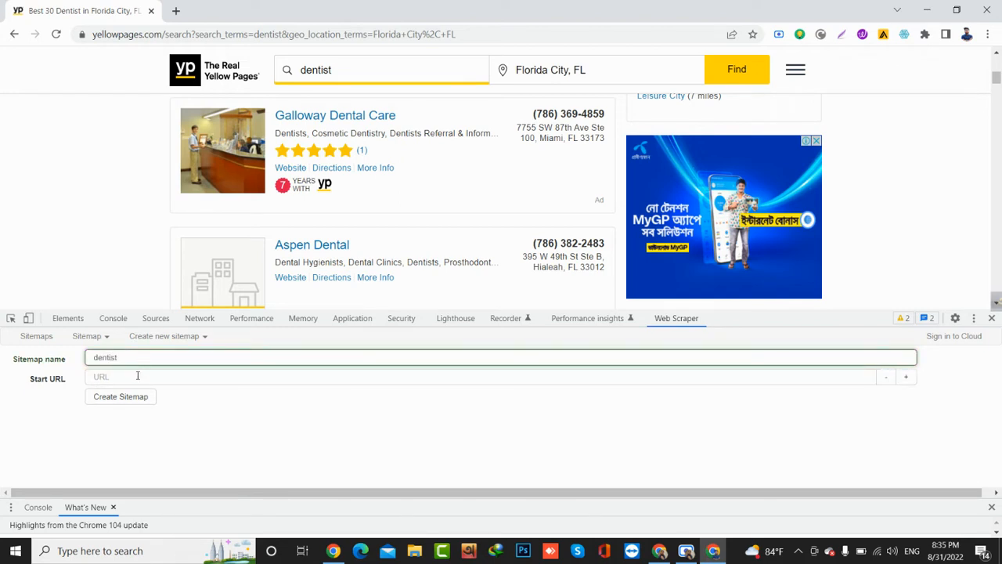
pyautogui.click(135, 376)
pyautogui.click(261, 39)
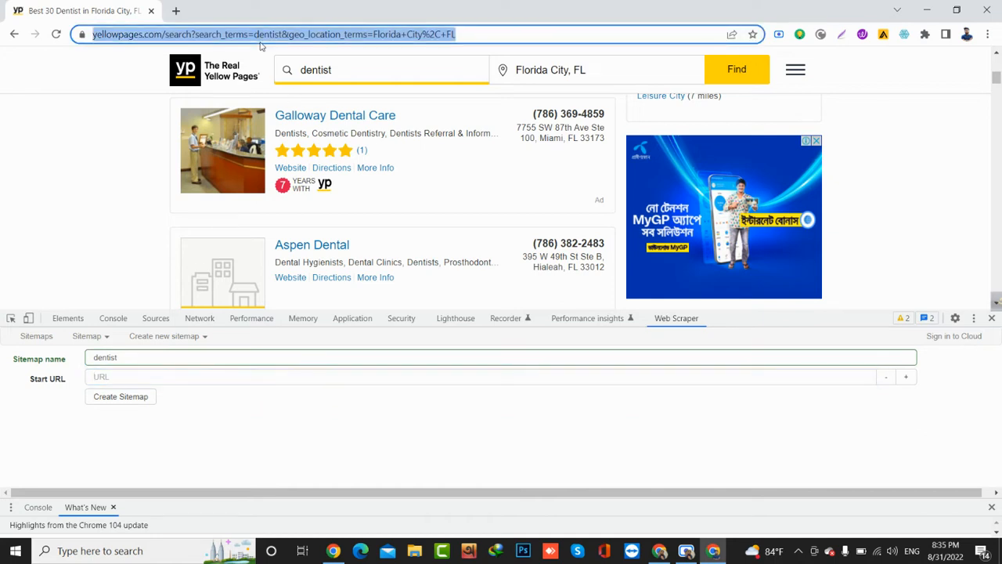
pyautogui.rightClick(274, 37)
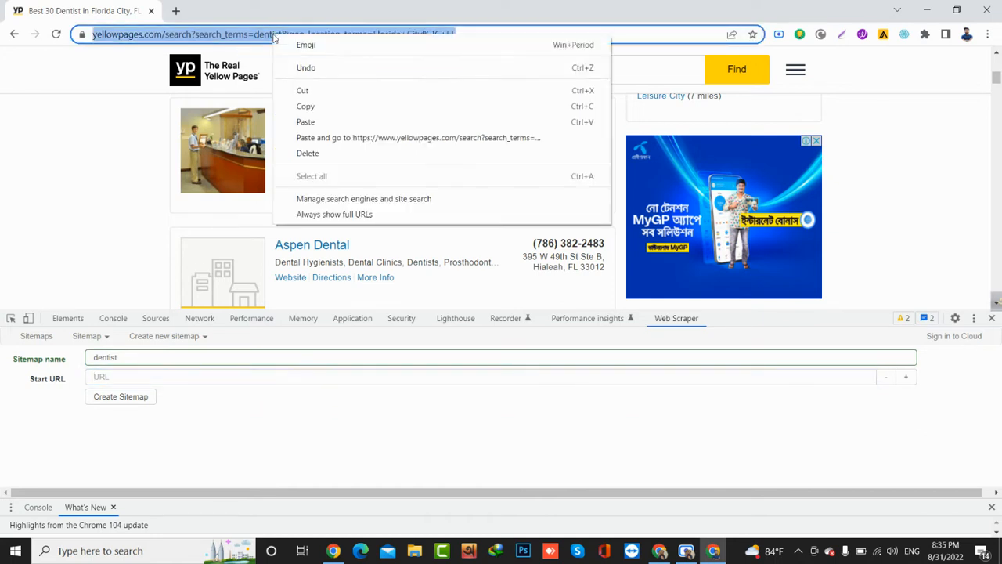
pyautogui.click(313, 107)
pyautogui.click(156, 378)
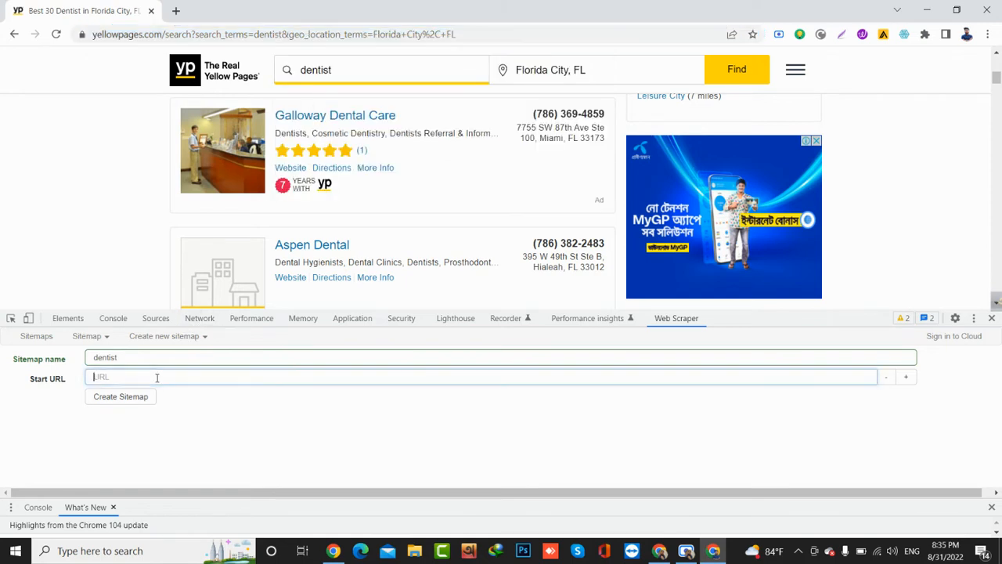
pyautogui.hotkey('ctrl', 'v')
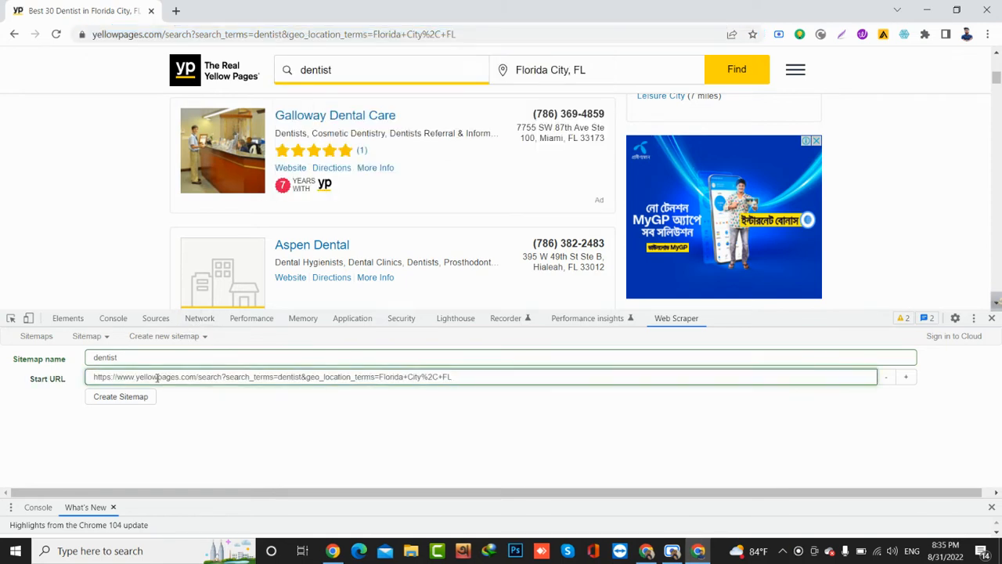
pyautogui.click(123, 399)
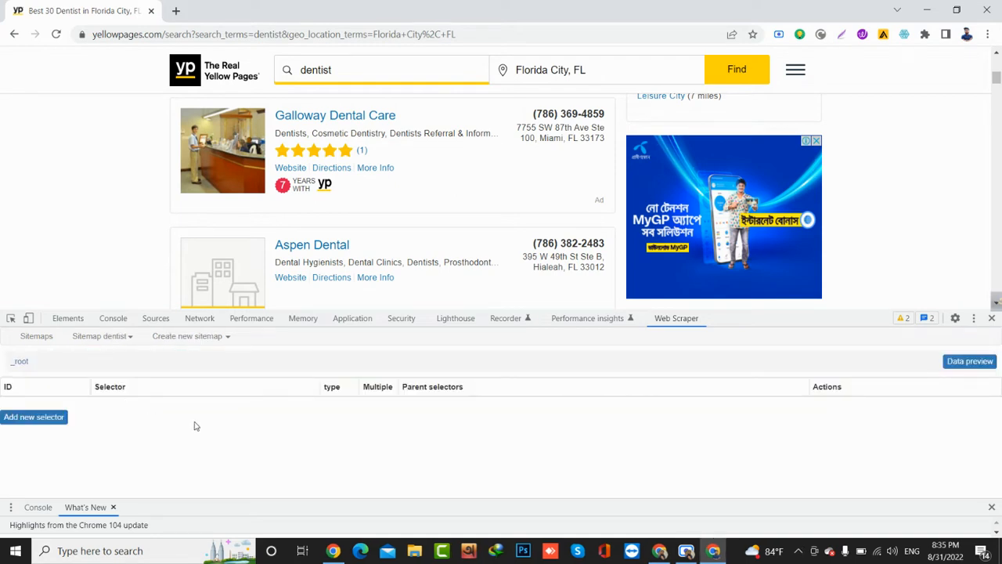
# Start a root-level selector with the ID name, set its type to Link and allow multiple results.
pyautogui.scroll(-3, 479, 196)
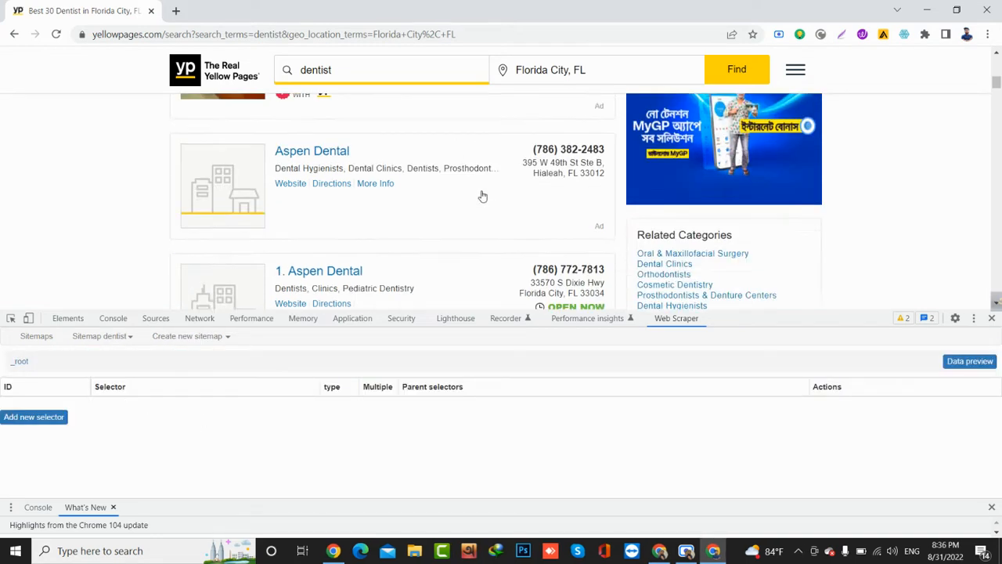
pyautogui.scroll(1, 482, 196)
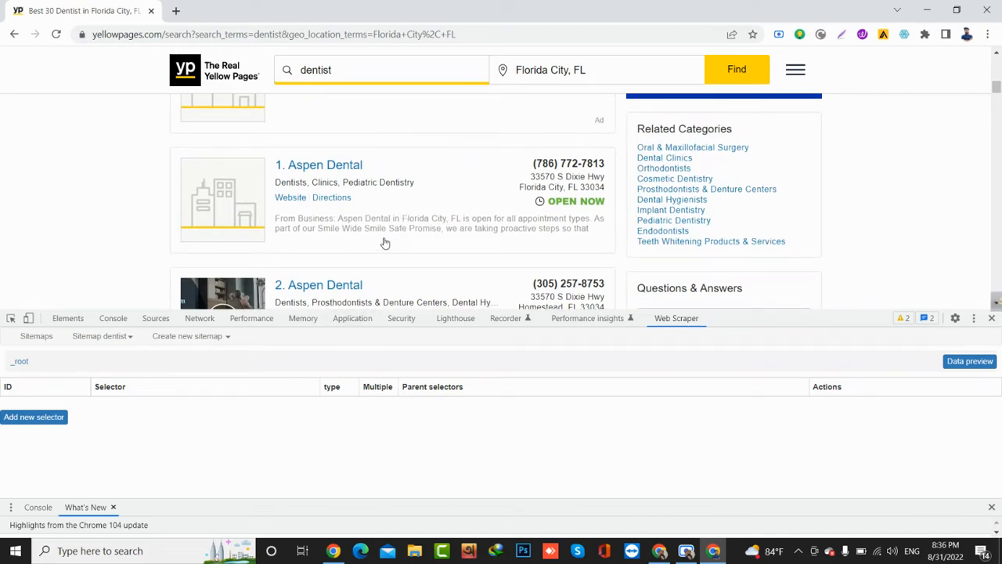
pyautogui.click(24, 419)
pyautogui.click(137, 357)
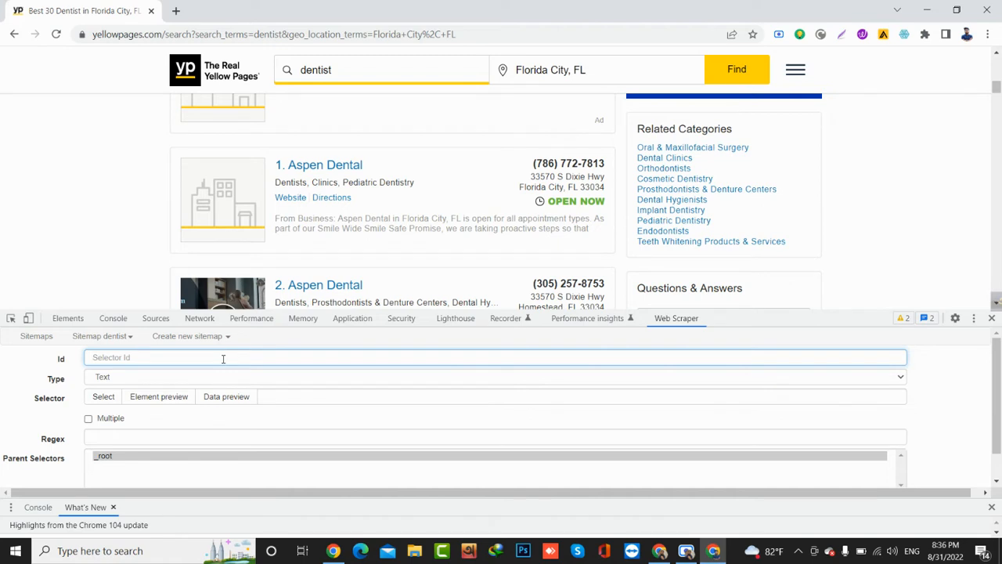
pyautogui.write('name')
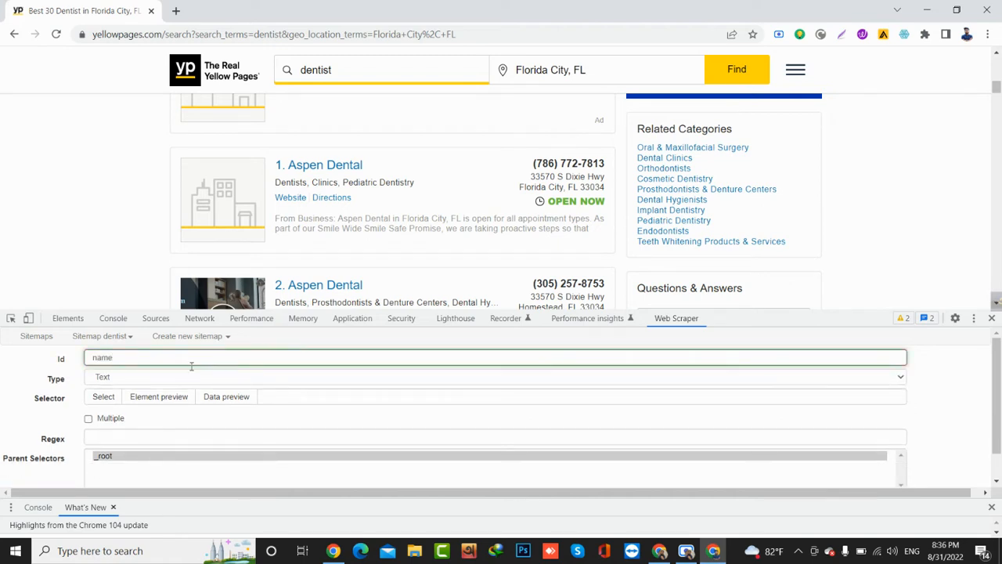
pyautogui.click(122, 377)
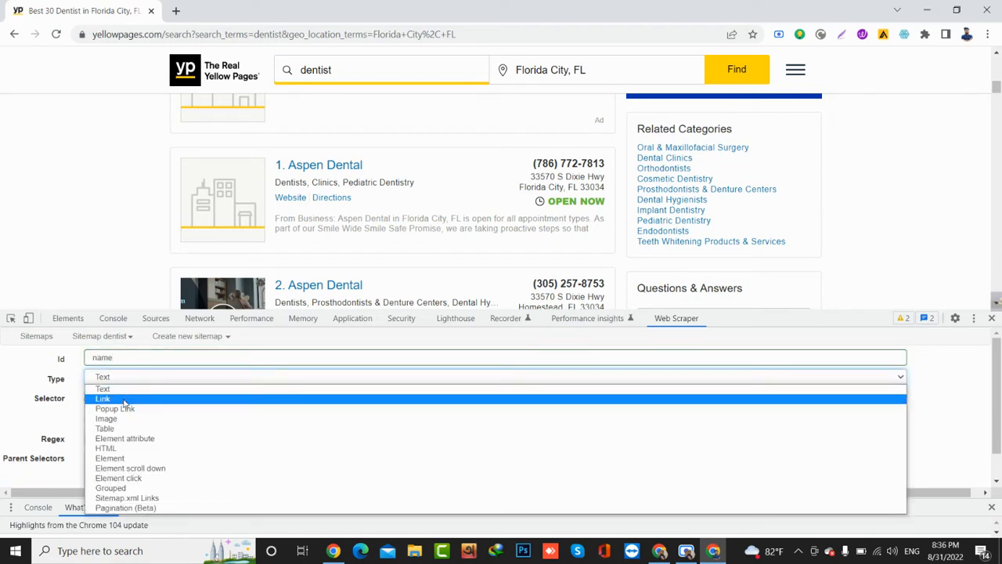
pyautogui.click(124, 401)
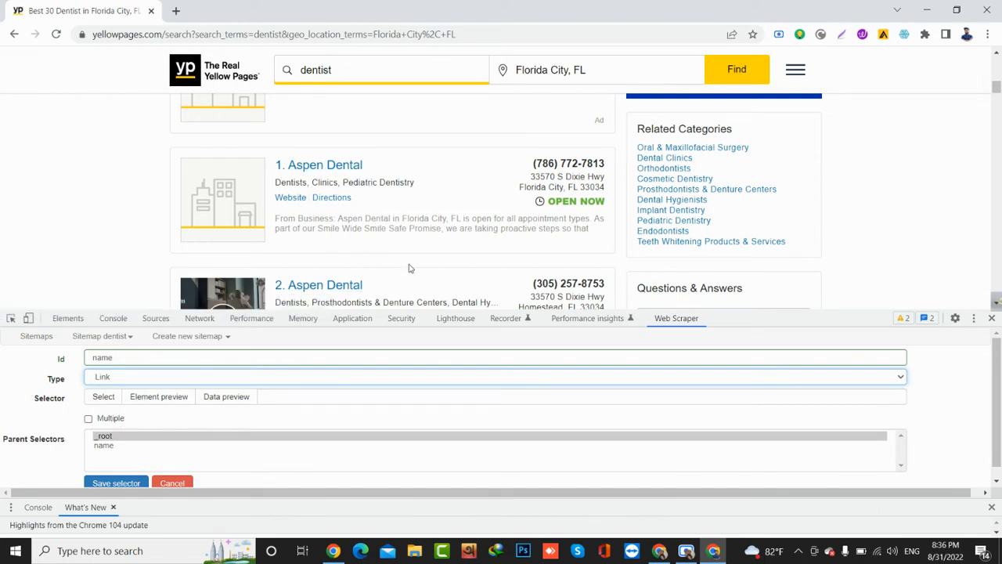
pyautogui.scroll(-8, 407, 268)
pyautogui.scroll(4, 409, 268)
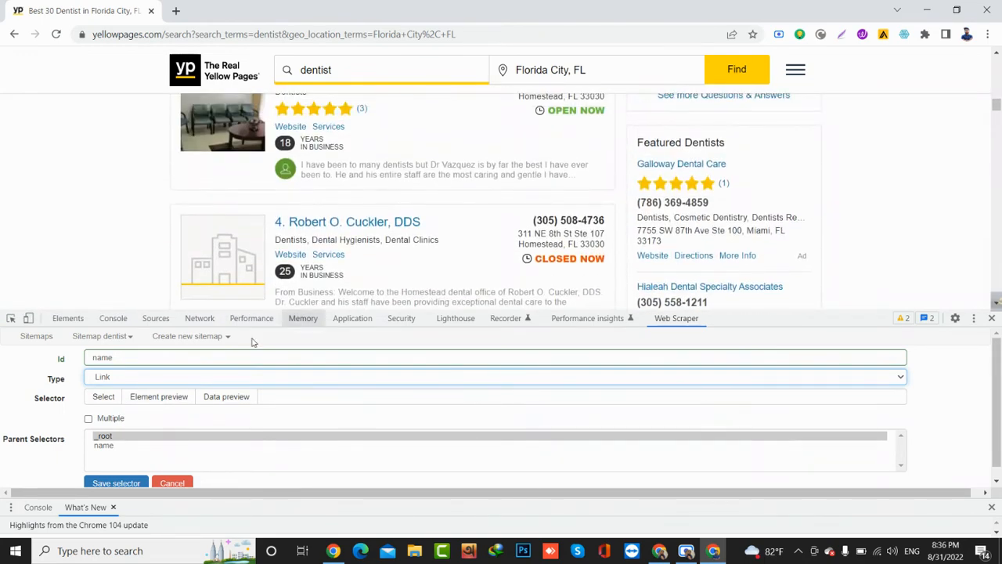
pyautogui.click(88, 418)
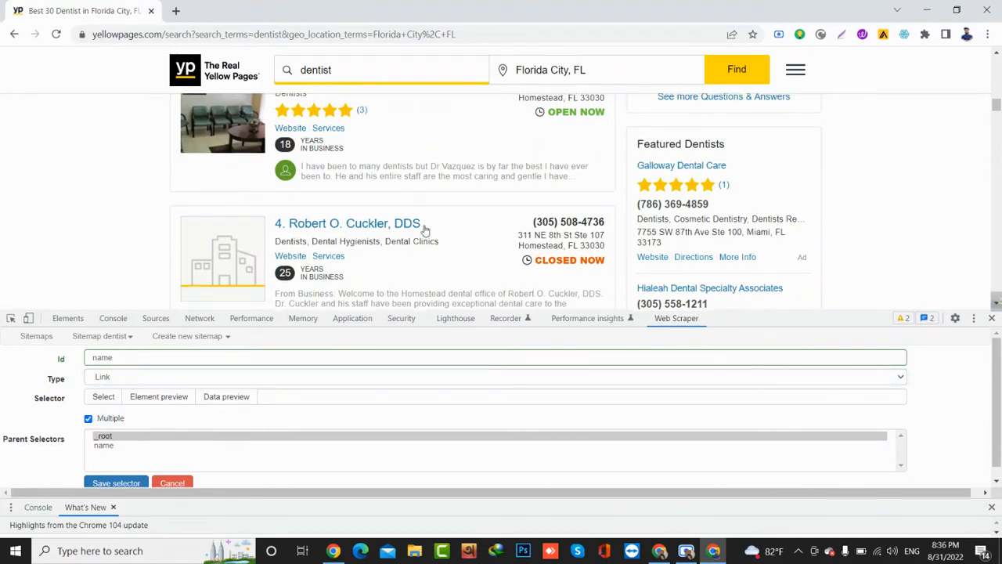
# Pick the business-name links of the first two numbered listings as the selector's elements and check the matches down the page.
pyautogui.scroll(6, 422, 229)
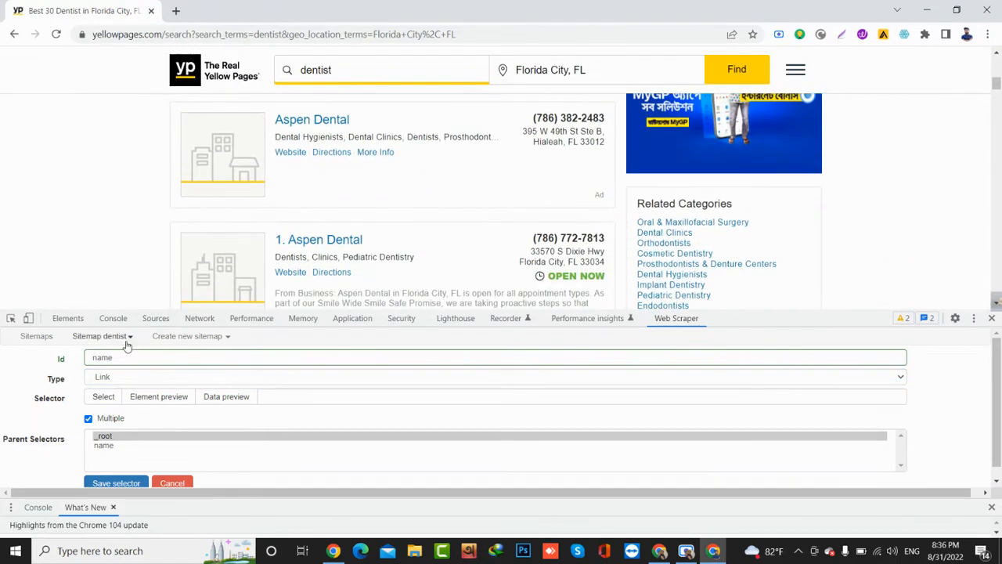
pyautogui.click(103, 397)
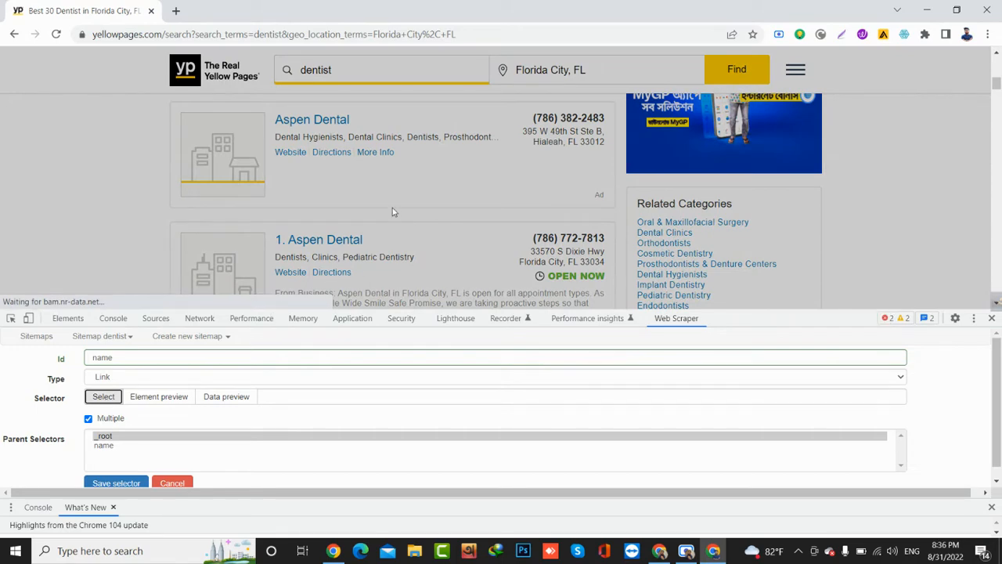
pyautogui.scroll(-3, 391, 207)
pyautogui.click(334, 138)
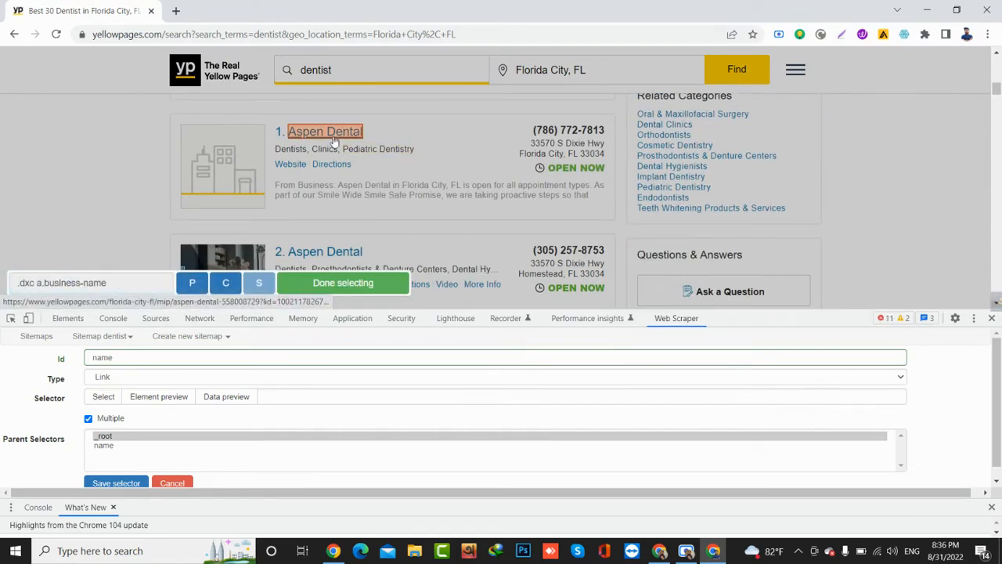
pyautogui.scroll(-1, 377, 231)
pyautogui.click(348, 198)
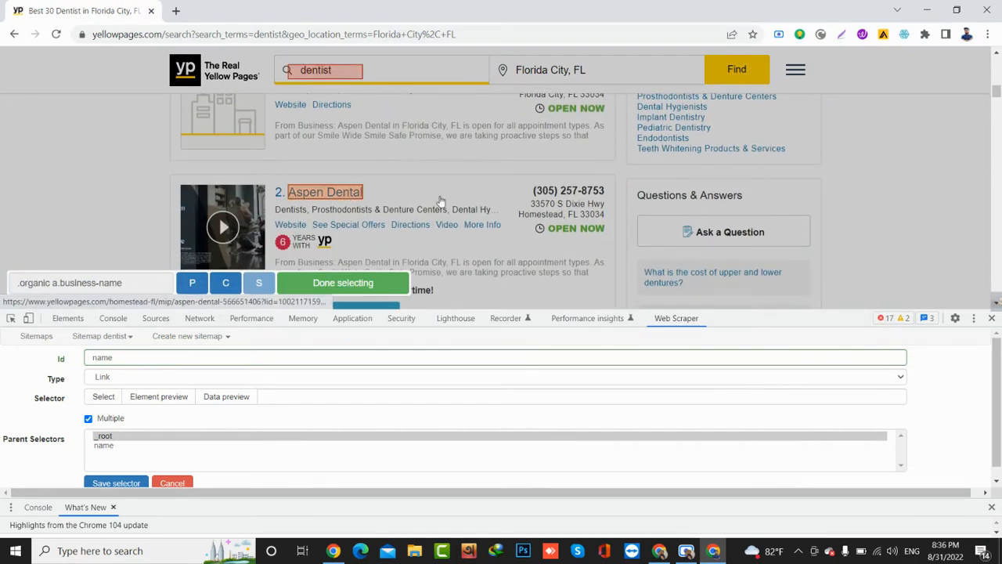
pyautogui.scroll(-15, 441, 201)
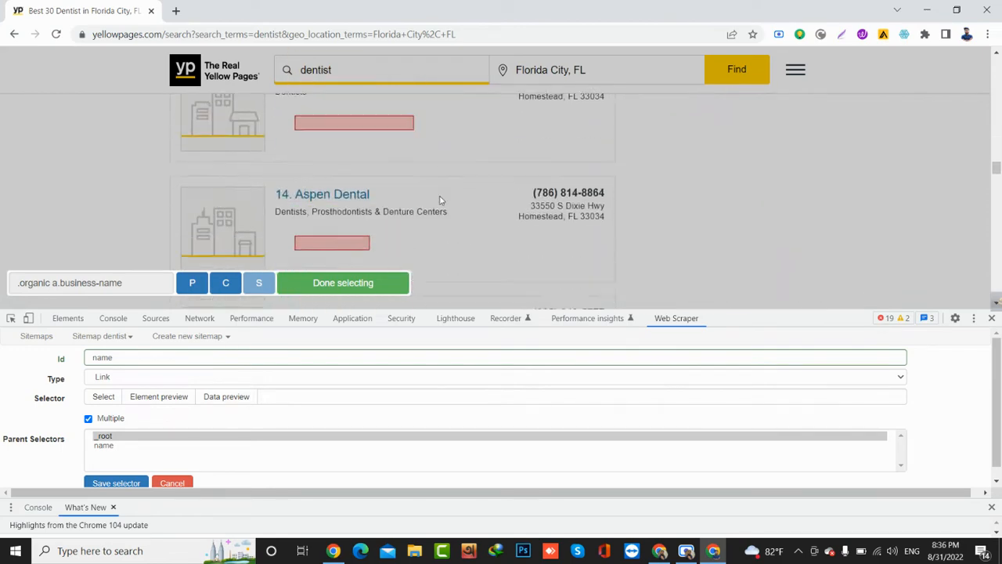
pyautogui.scroll(-15, 441, 201)
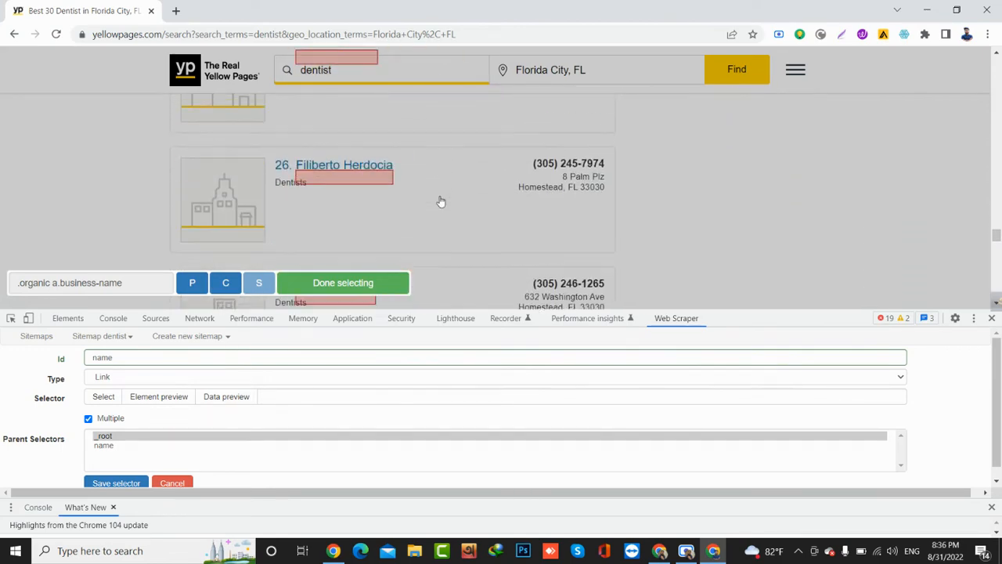
pyautogui.scroll(-10, 441, 202)
pyautogui.scroll(6, 440, 200)
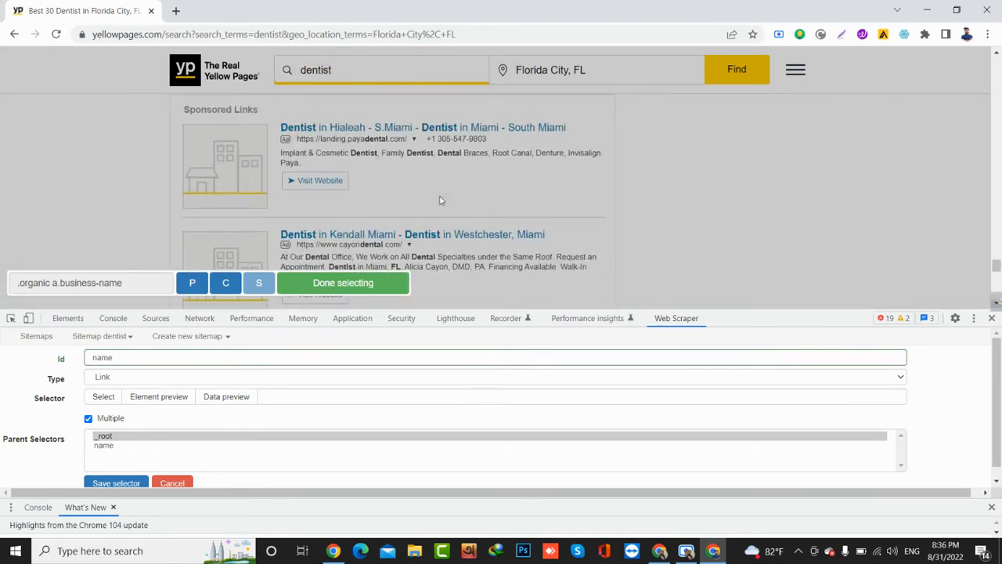
pyautogui.scroll(-2, 440, 200)
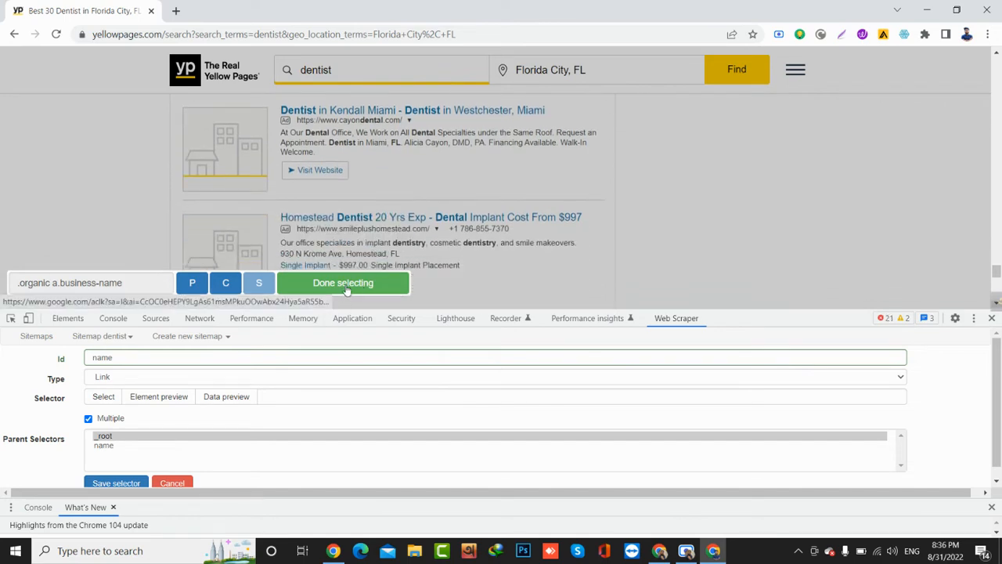
pyautogui.click(347, 286)
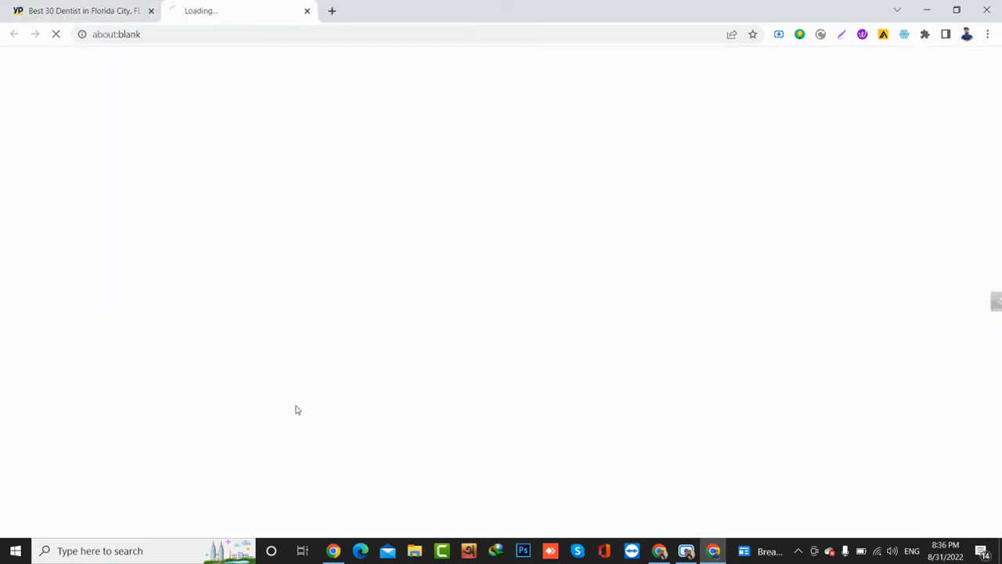
pyautogui.click(308, 12)
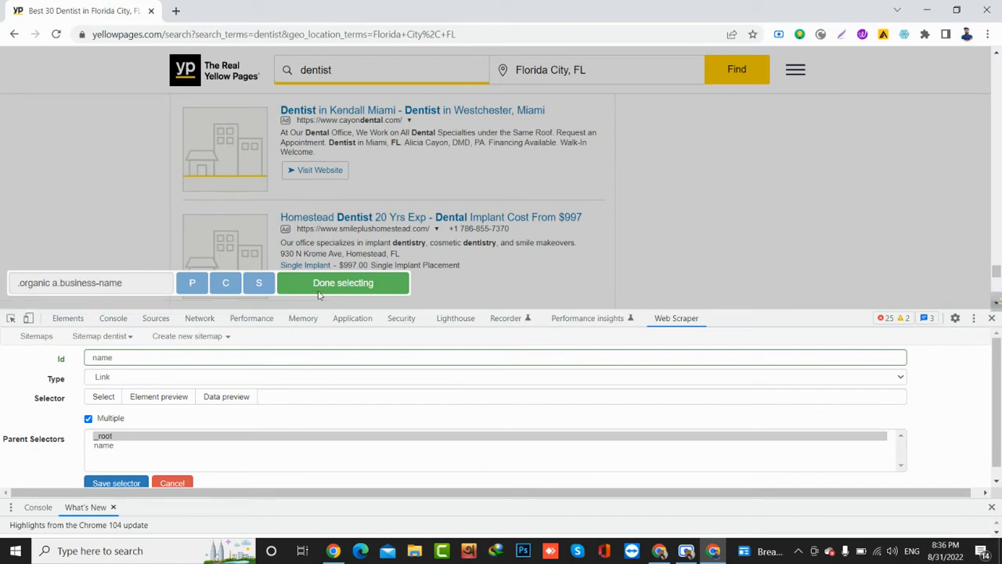
pyautogui.click(319, 294)
pyautogui.click(308, 12)
# Finish the element selection with .organic a.business-name and save the name link selector.
pyautogui.scroll(5, 470, 176)
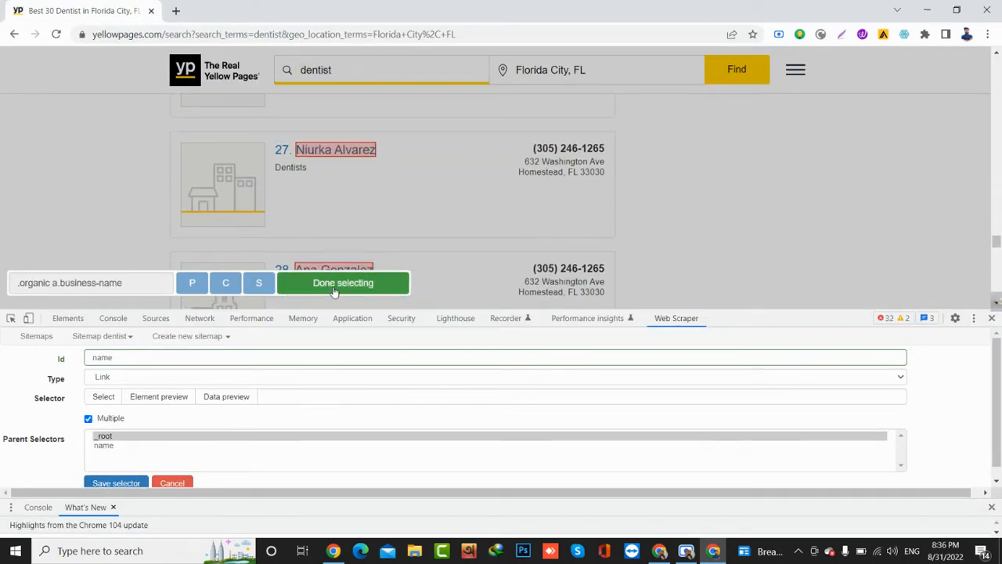
pyautogui.click(343, 289)
pyautogui.scroll(-1, 209, 446)
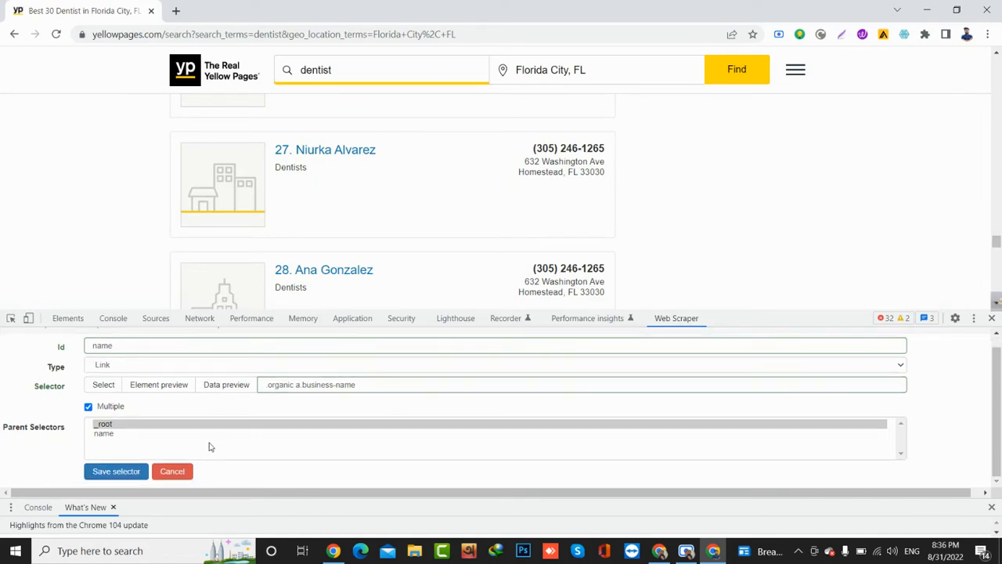
pyautogui.click(114, 476)
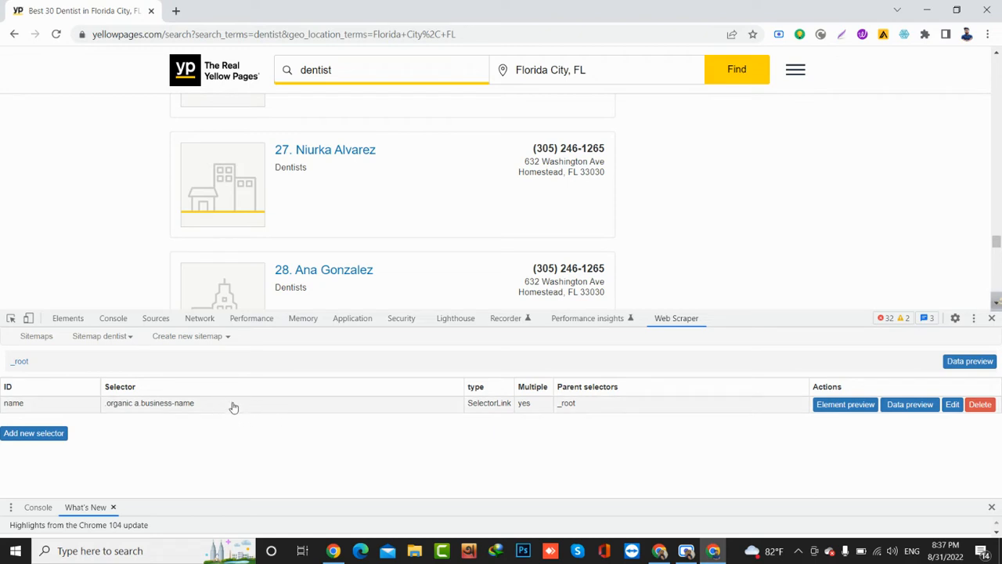
# Start a new child selector inside the name selector and open the detail page of listing 1, Aspen Dental.
pyautogui.click(277, 406)
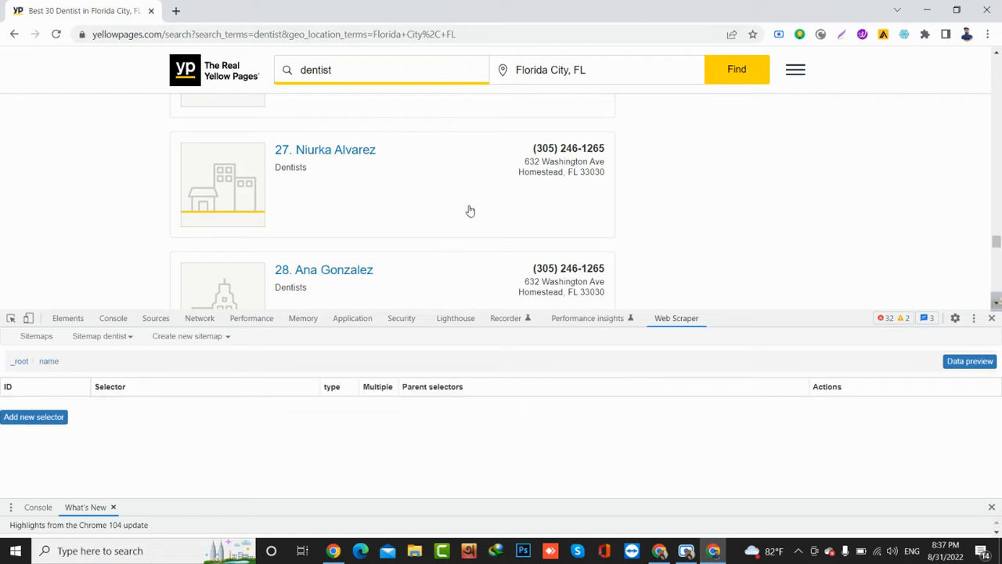
pyautogui.scroll(5, 462, 211)
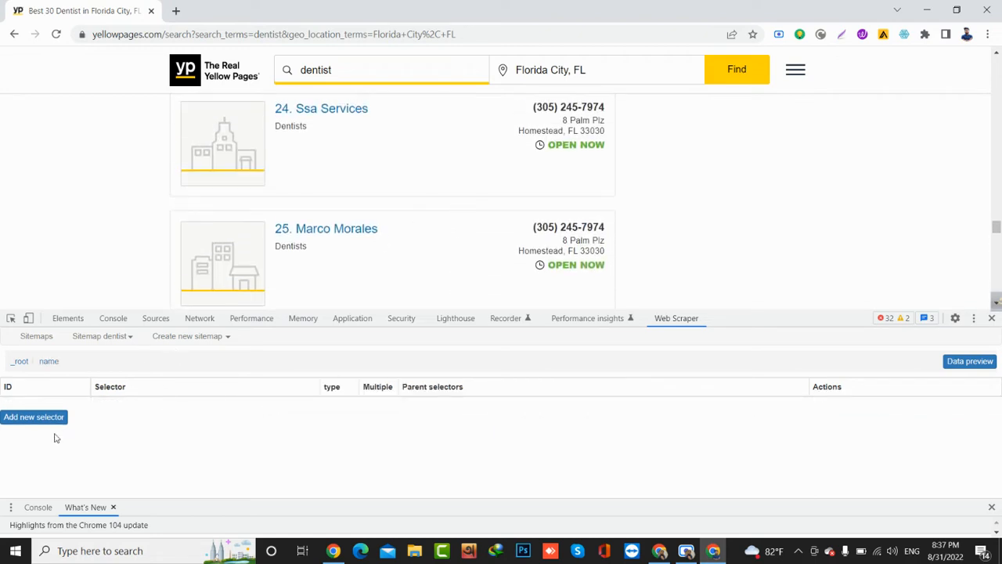
pyautogui.click(31, 419)
pyautogui.scroll(3, 294, 257)
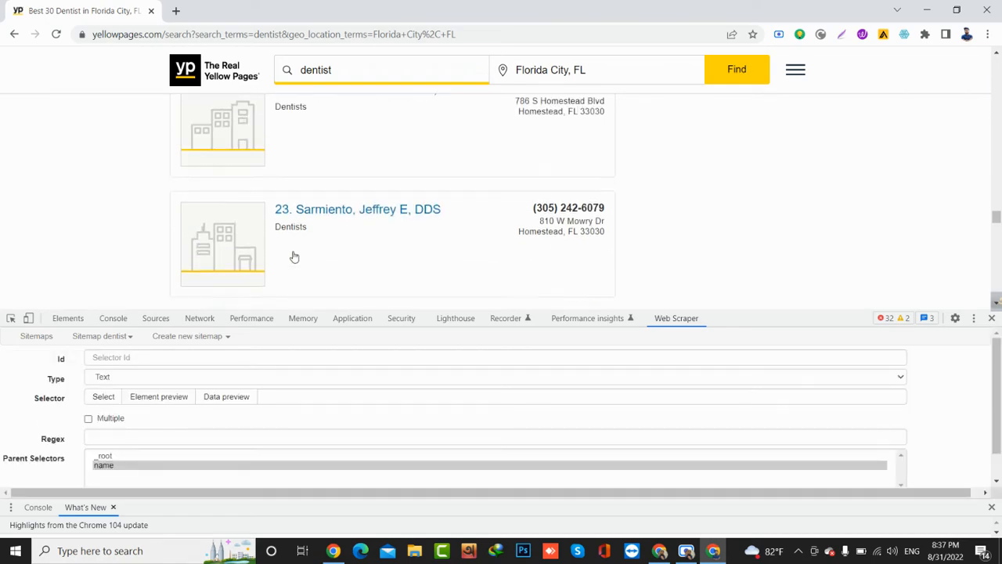
pyautogui.scroll(15, 294, 257)
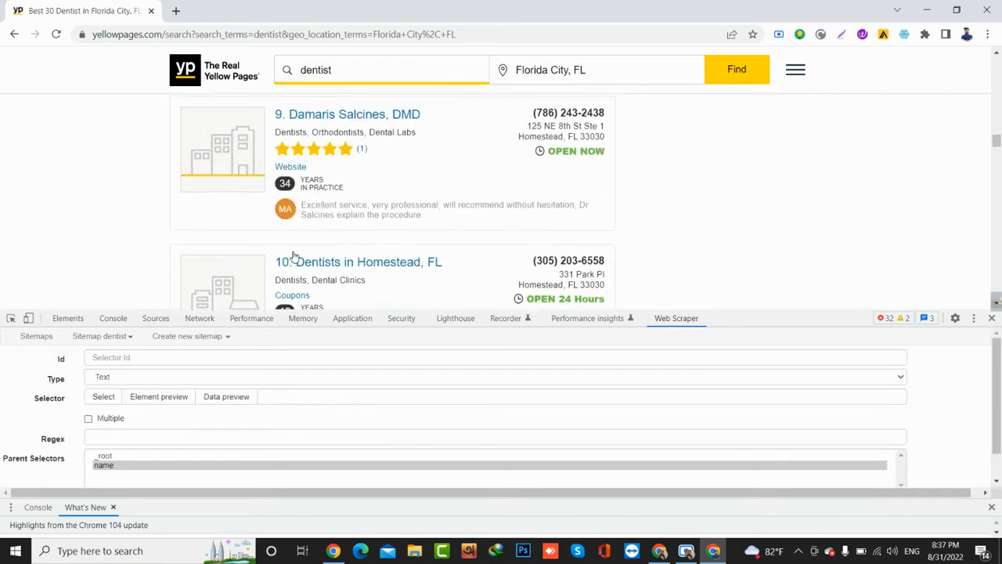
pyautogui.scroll(10, 293, 256)
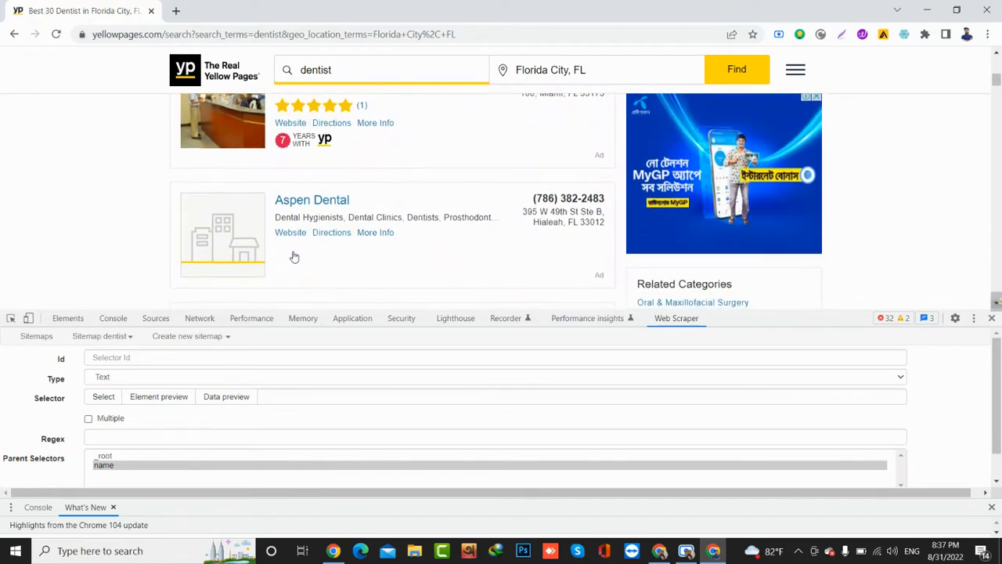
pyautogui.scroll(-2, 463, 199)
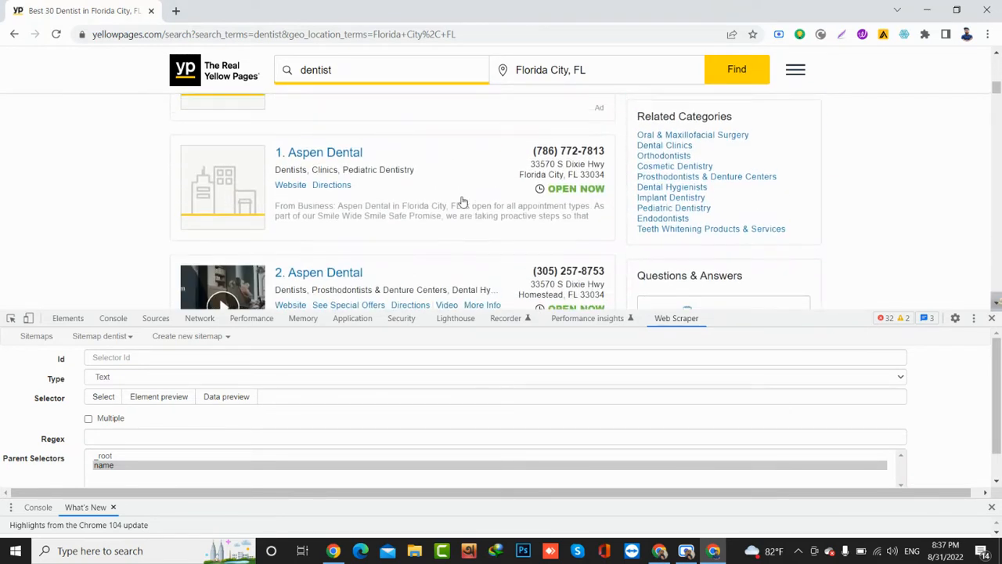
pyautogui.click(329, 160)
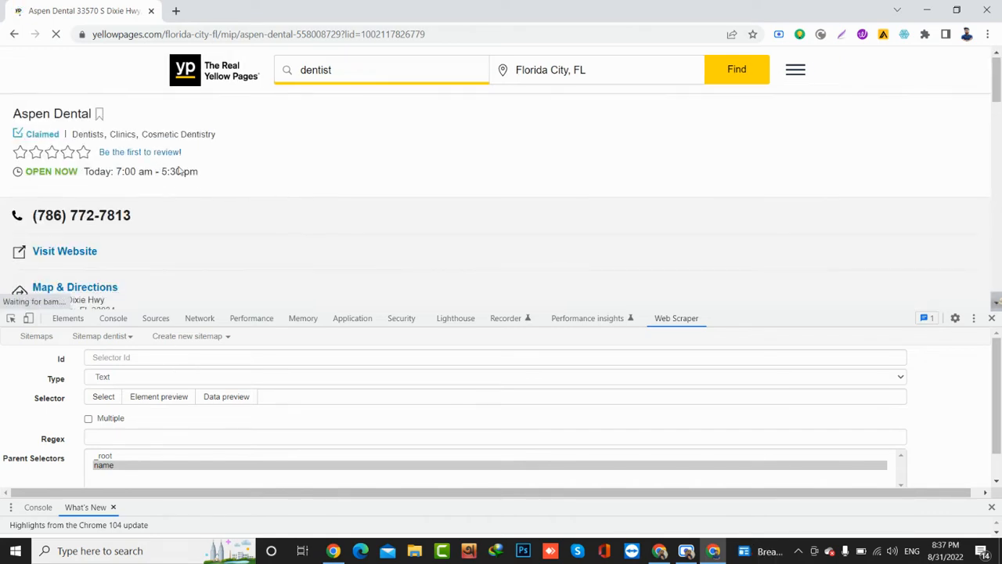
# Define the child selector b name as type Text on the business name heading of the detail page and save it.
pyautogui.click(158, 359)
pyautogui.write('b name')
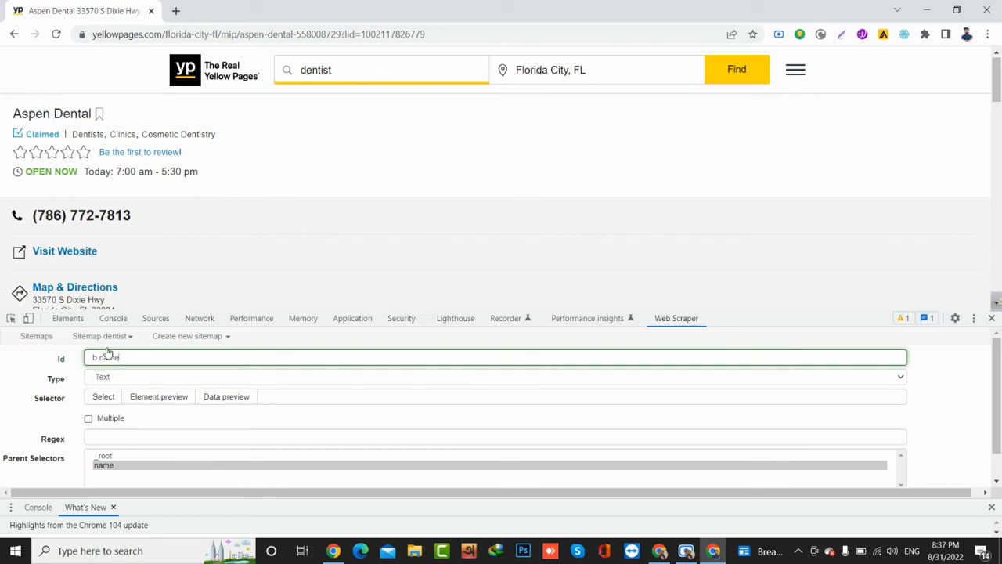
pyautogui.click(101, 378)
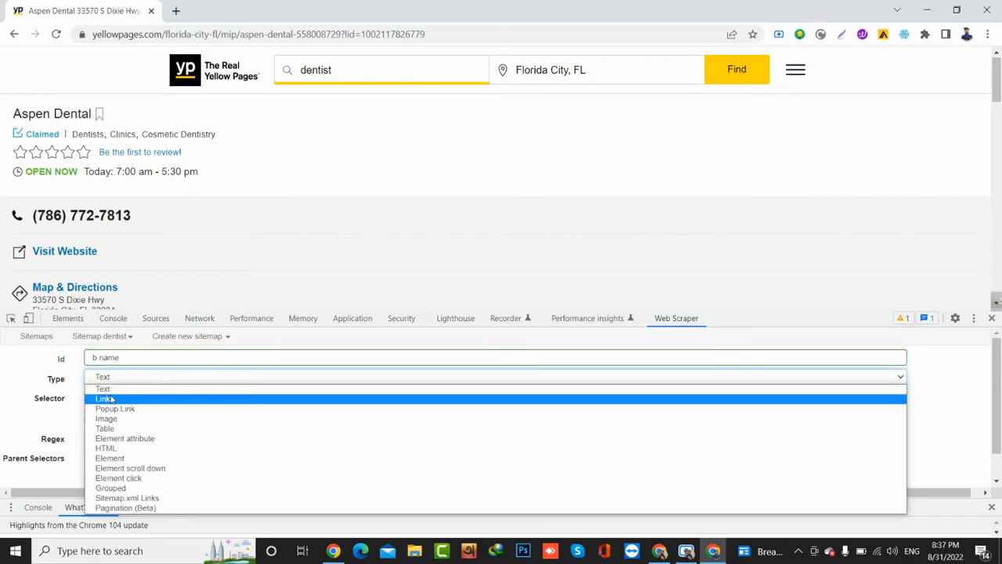
pyautogui.click(102, 386)
pyautogui.click(104, 398)
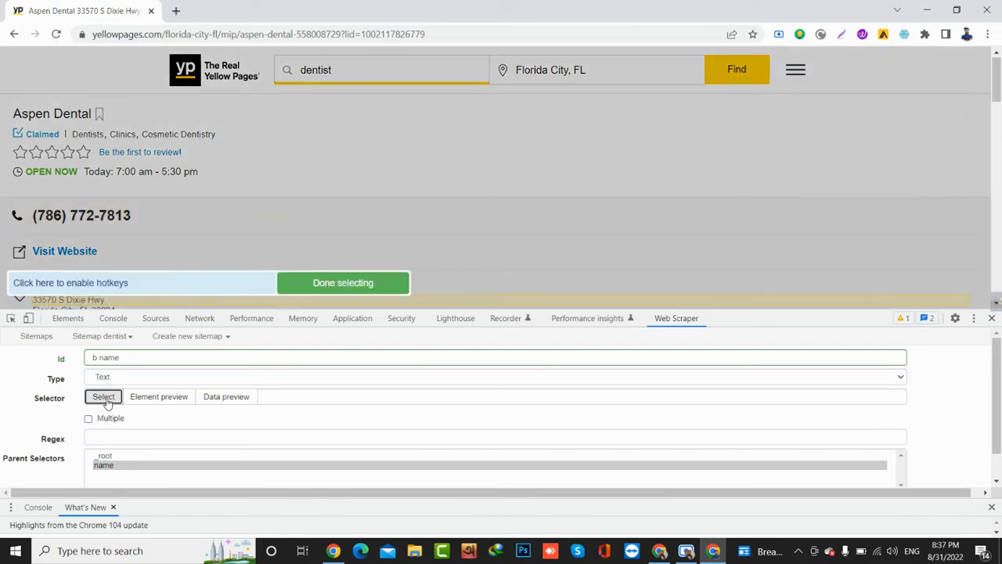
pyautogui.click(51, 116)
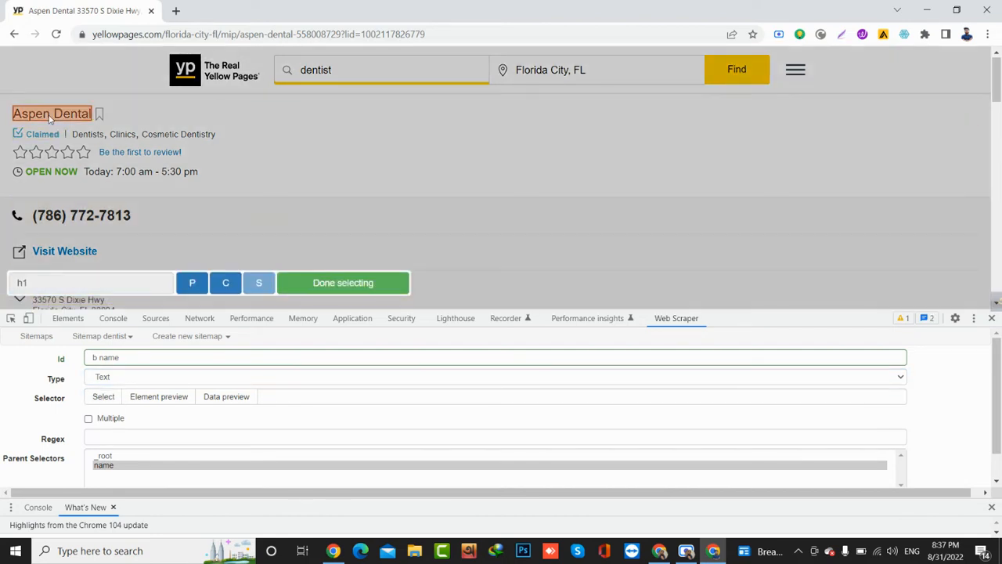
pyautogui.click(329, 283)
pyautogui.scroll(-1, 311, 231)
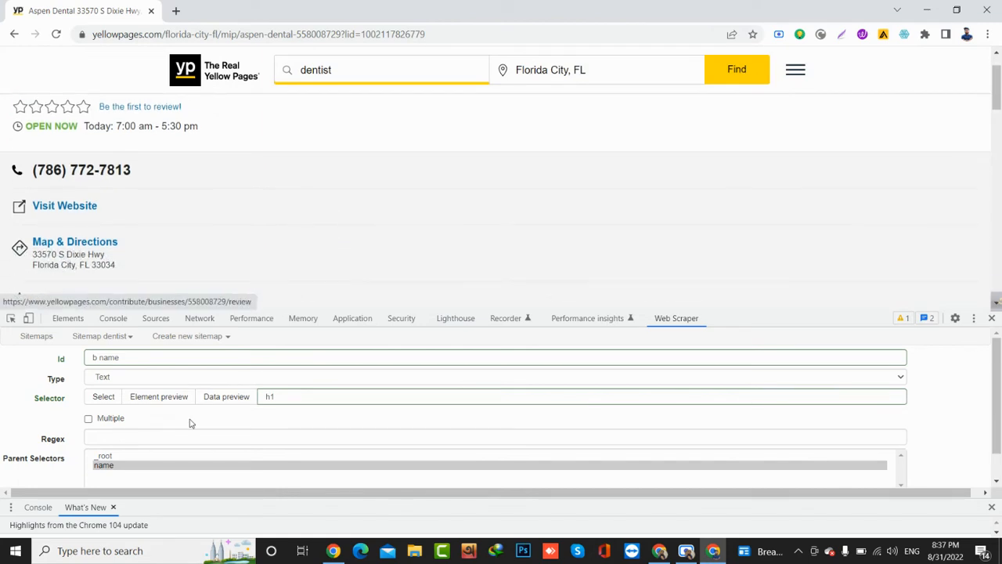
pyautogui.scroll(-2, 186, 423)
pyautogui.click(117, 475)
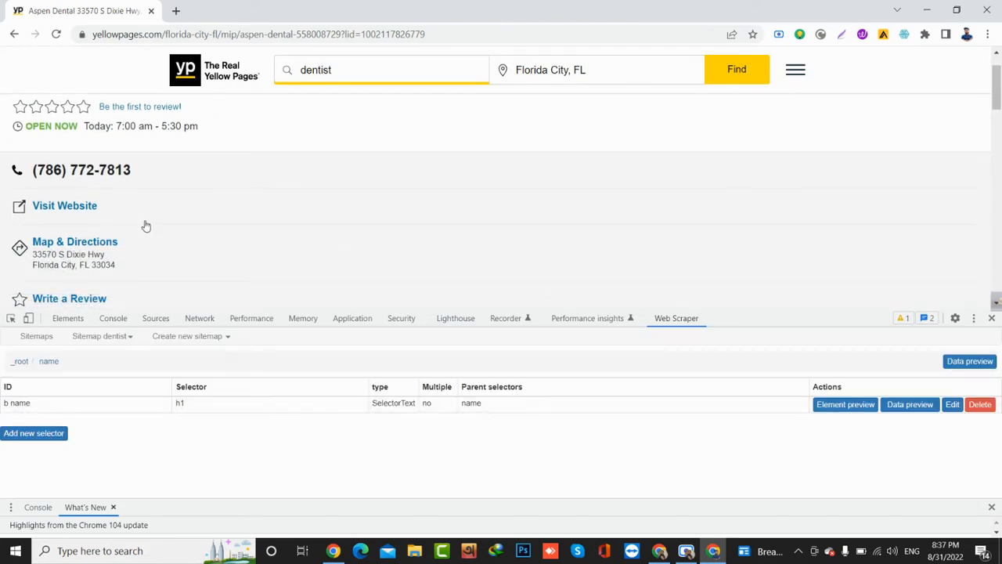
# Add a child selector phone number of type Text and pick the phone number on the Aspen Dental page, .phone strong, as its element.
pyautogui.click(48, 434)
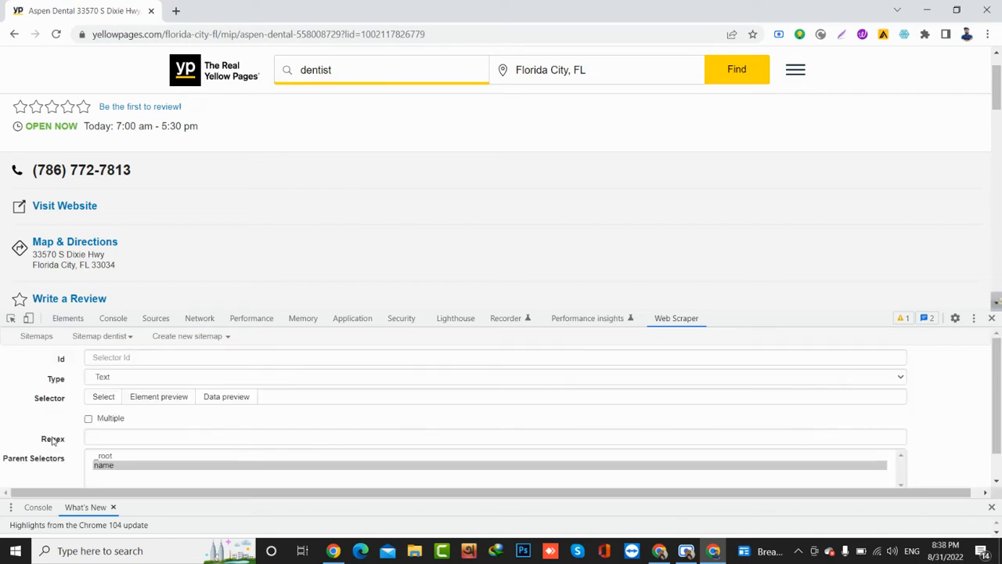
pyautogui.click(153, 357)
pyautogui.write('phone number')
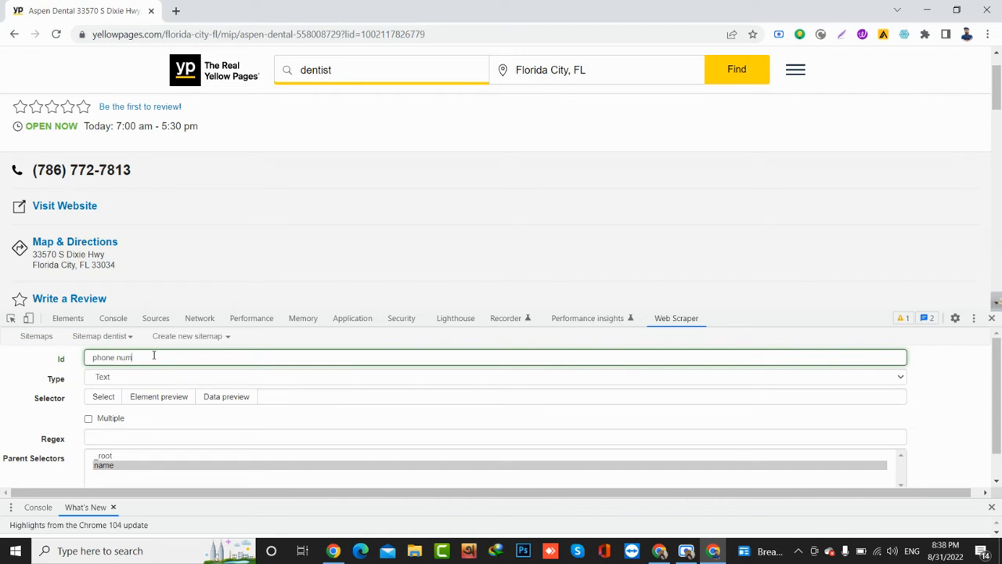
pyautogui.click(123, 383)
pyautogui.click(112, 385)
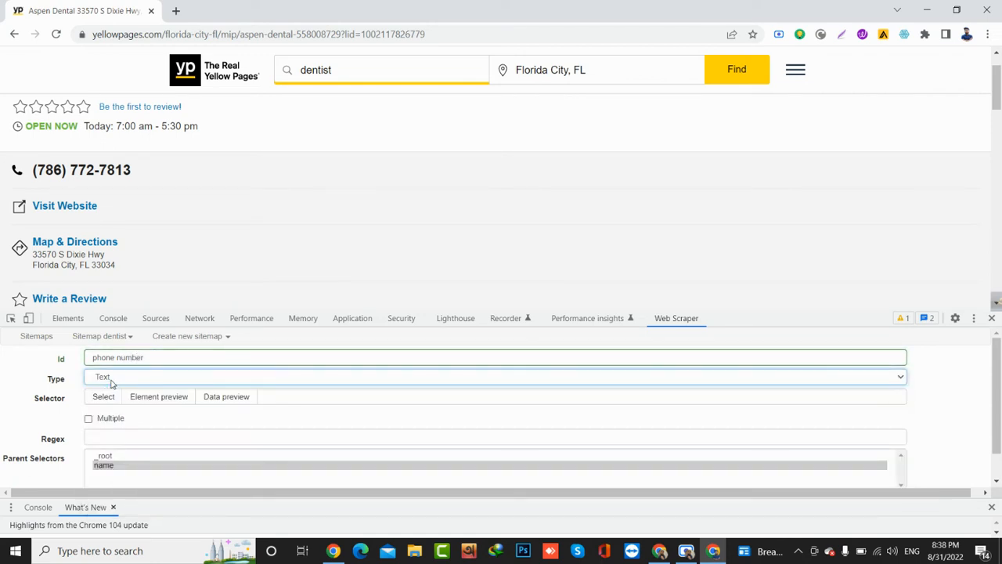
pyautogui.click(101, 398)
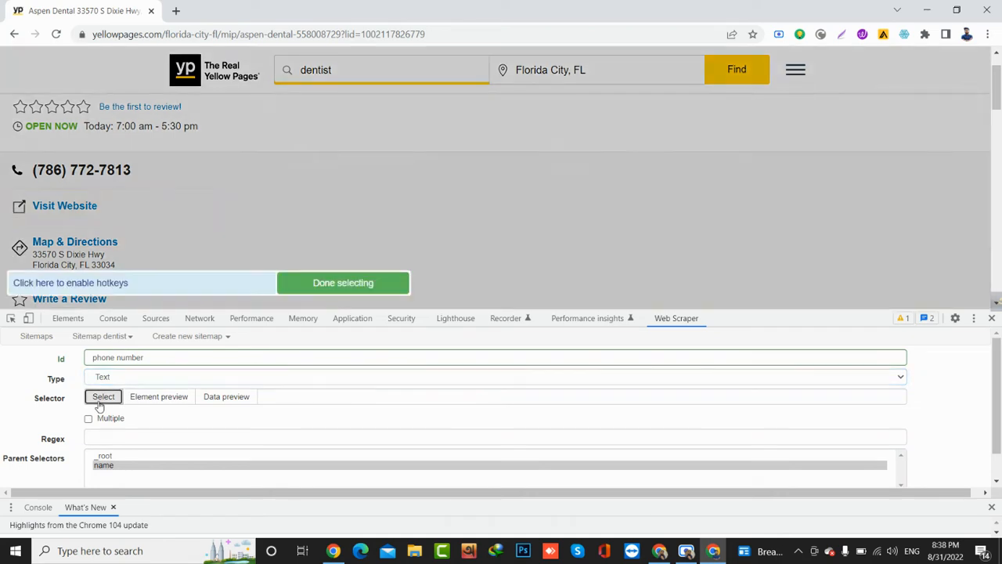
pyautogui.click(95, 177)
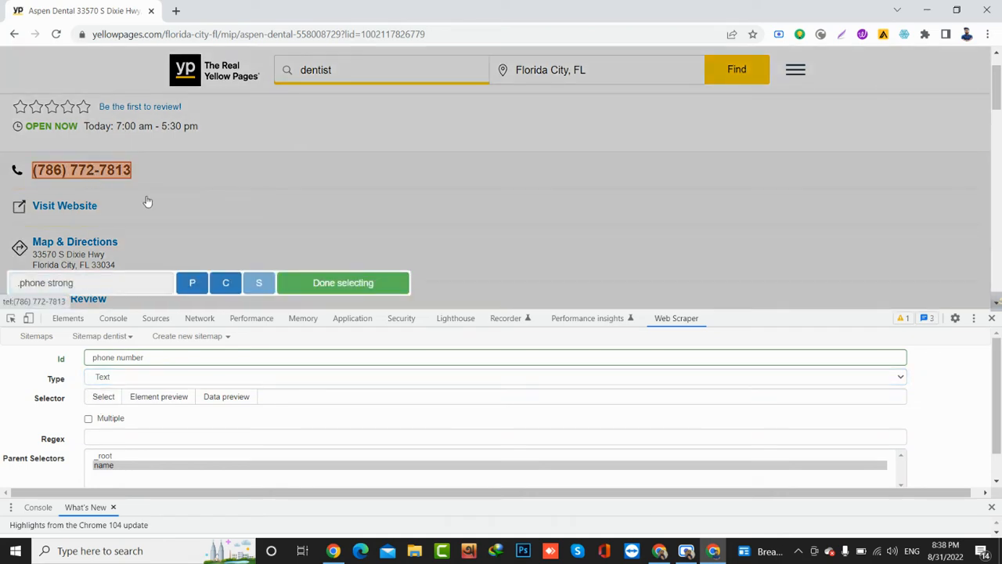
pyautogui.click(326, 284)
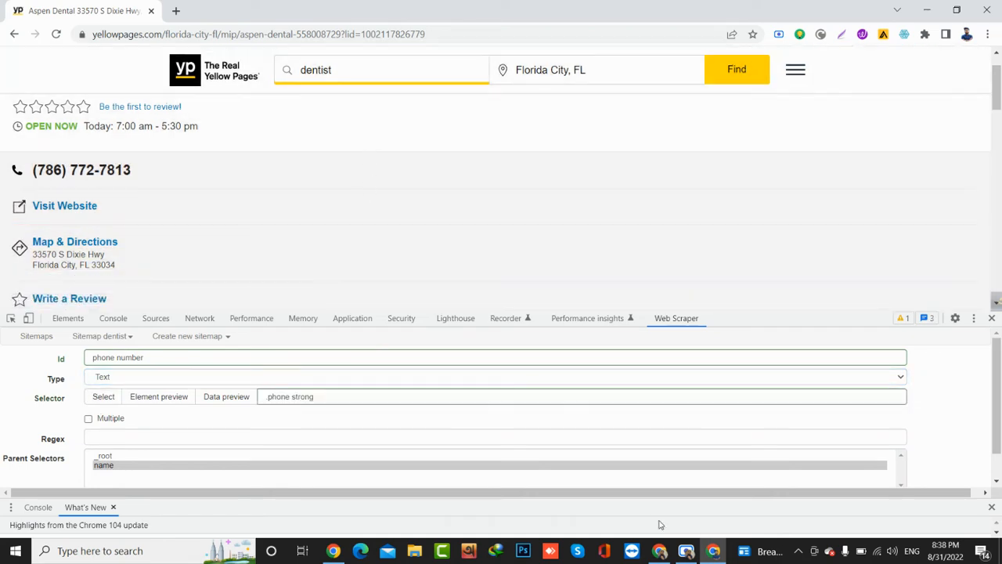
pyautogui.click(686, 551)
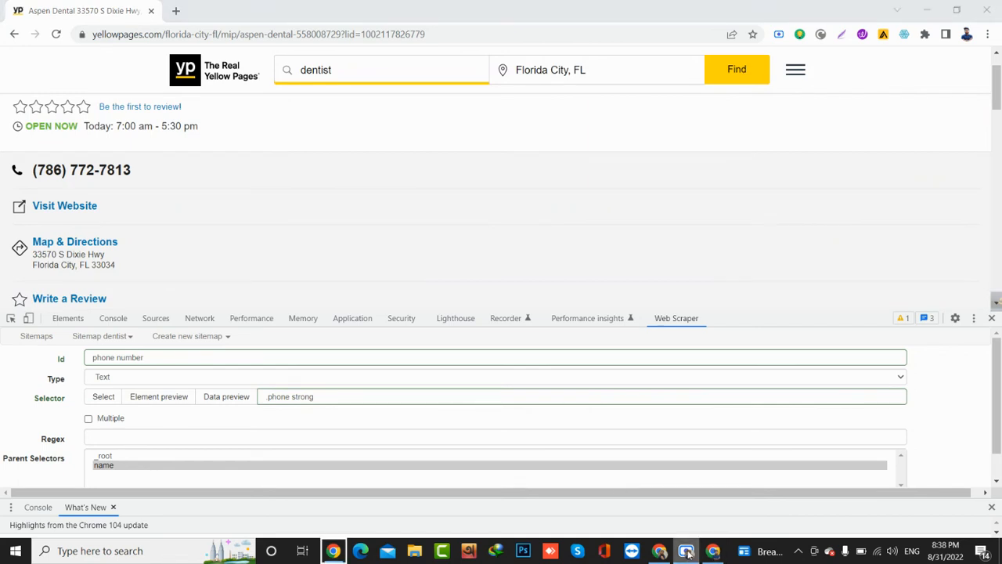
pyautogui.rightClick(687, 551)
pyautogui.click(688, 551)
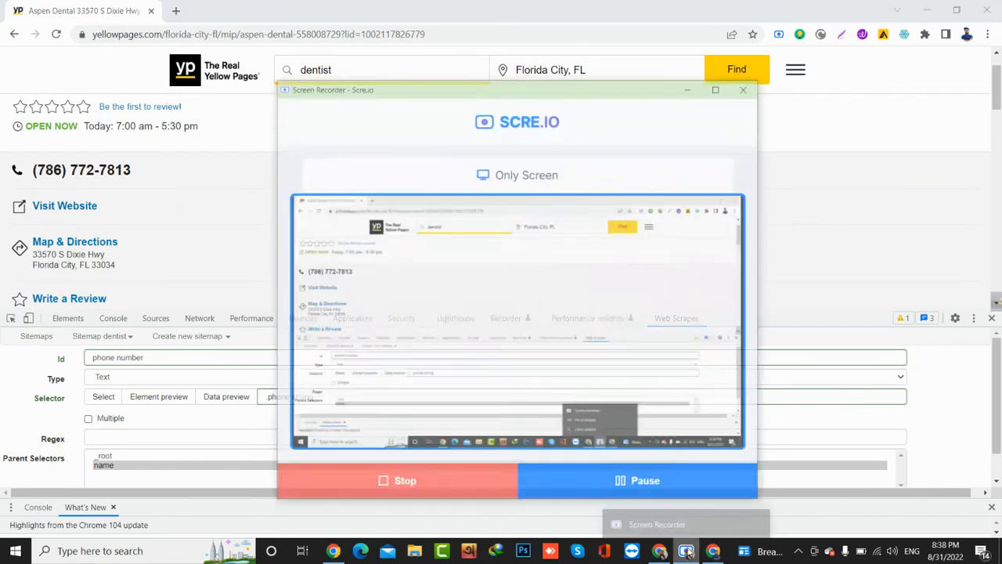
pyautogui.click(632, 473)
pyautogui.click(633, 473)
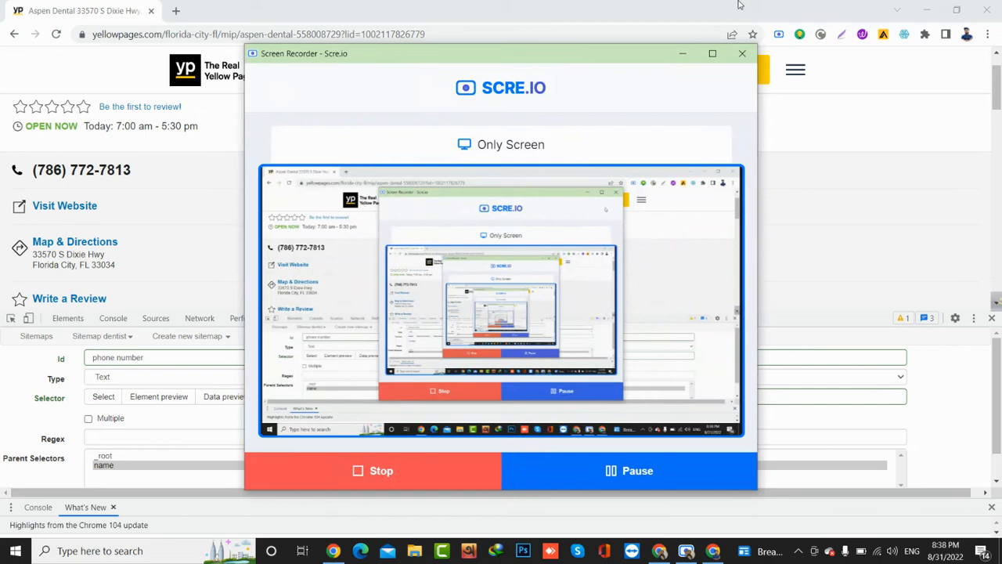
pyautogui.click(683, 53)
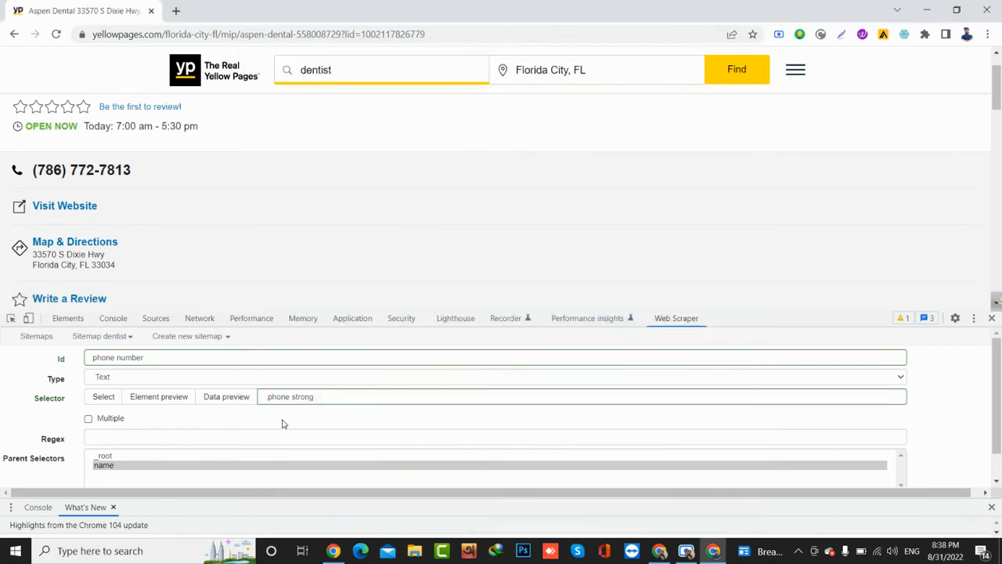
# Save the phone number selector under the parent name.
pyautogui.scroll(-1, 283, 424)
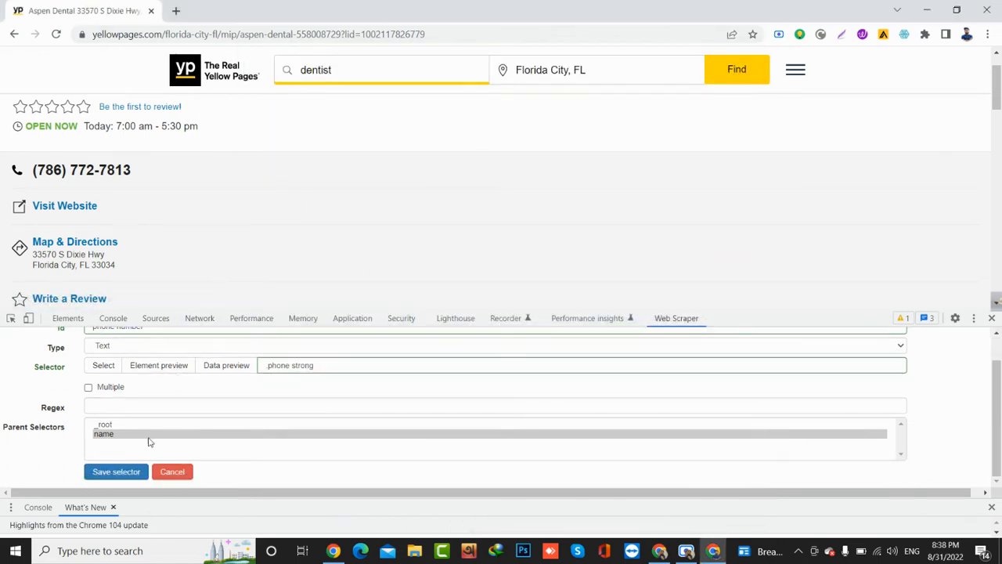
pyautogui.click(117, 472)
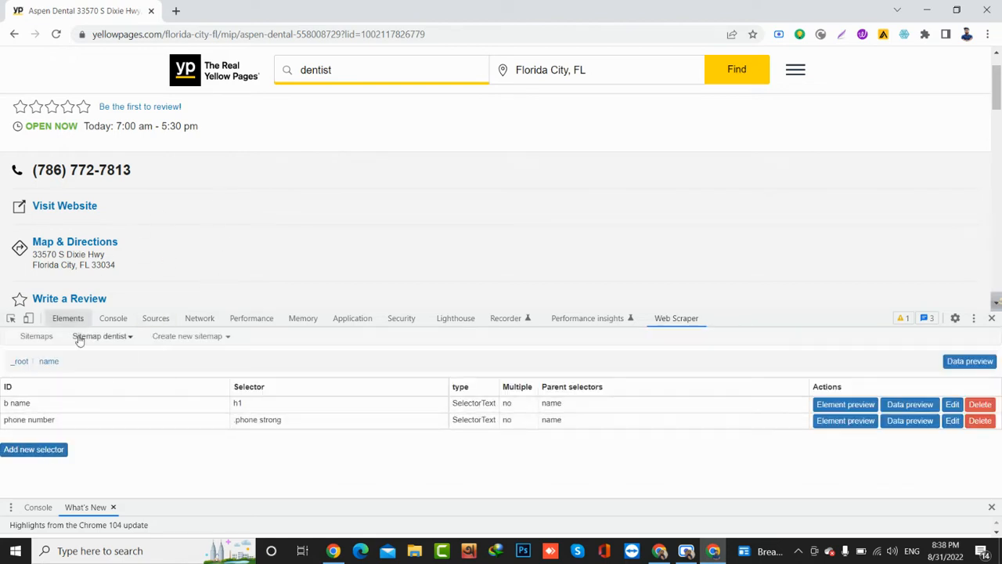
# Start another child selector with the id website and set its type to Link.
pyautogui.click(47, 449)
pyautogui.click(159, 357)
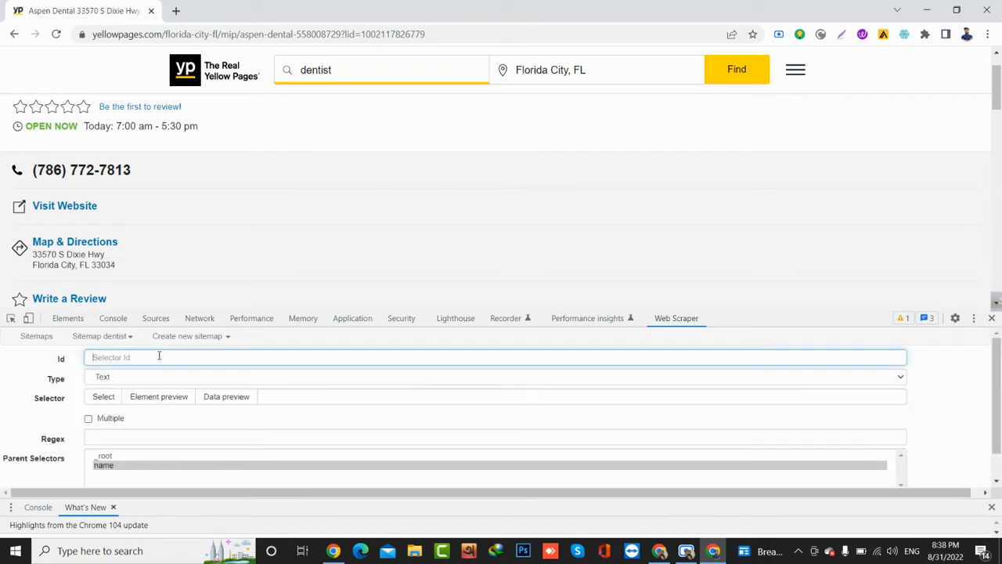
pyautogui.write('website')
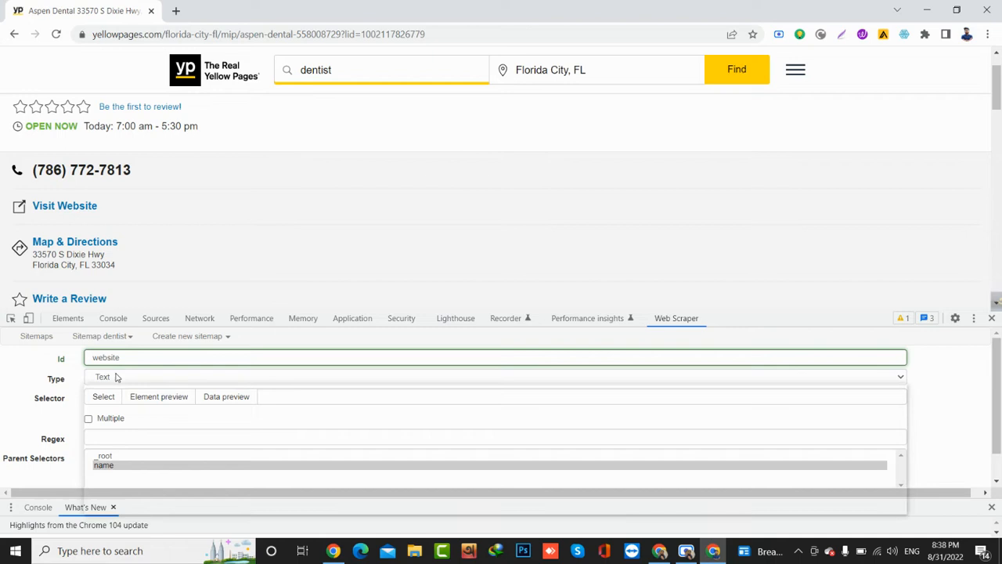
pyautogui.click(119, 378)
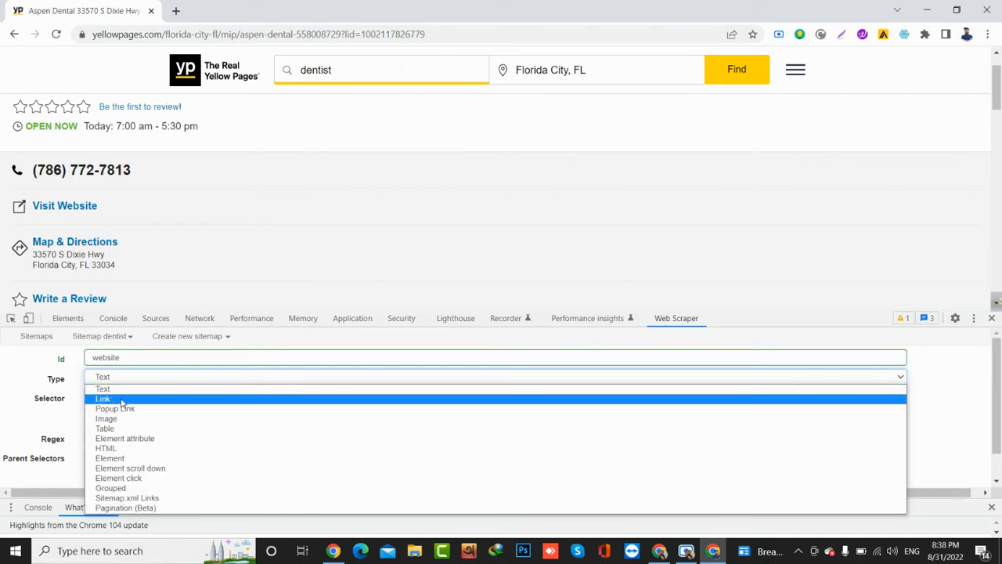
pyautogui.click(121, 399)
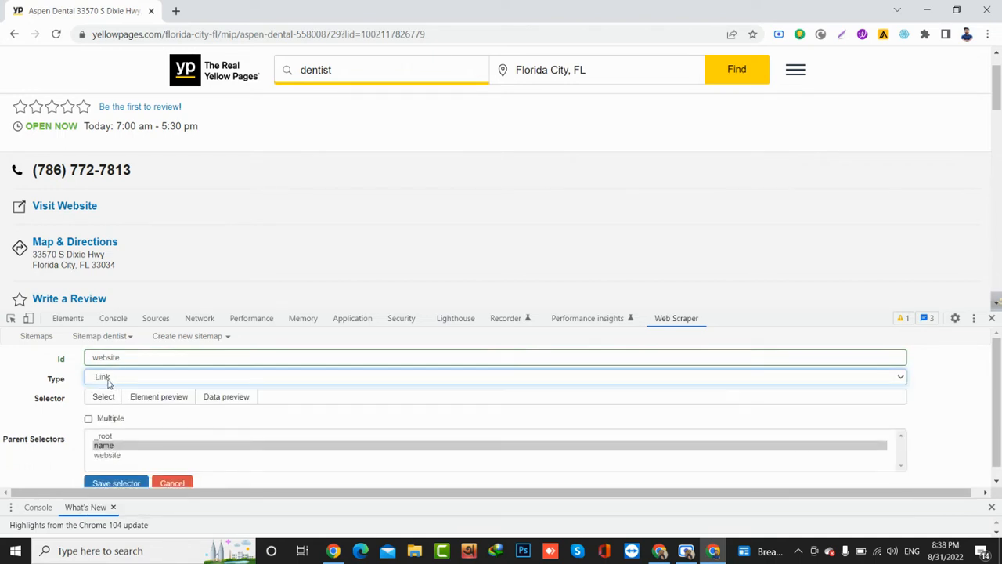
# Pick the Visit Website link, a.website-link, as the website selector's element and save the selector.
pyautogui.click(104, 397)
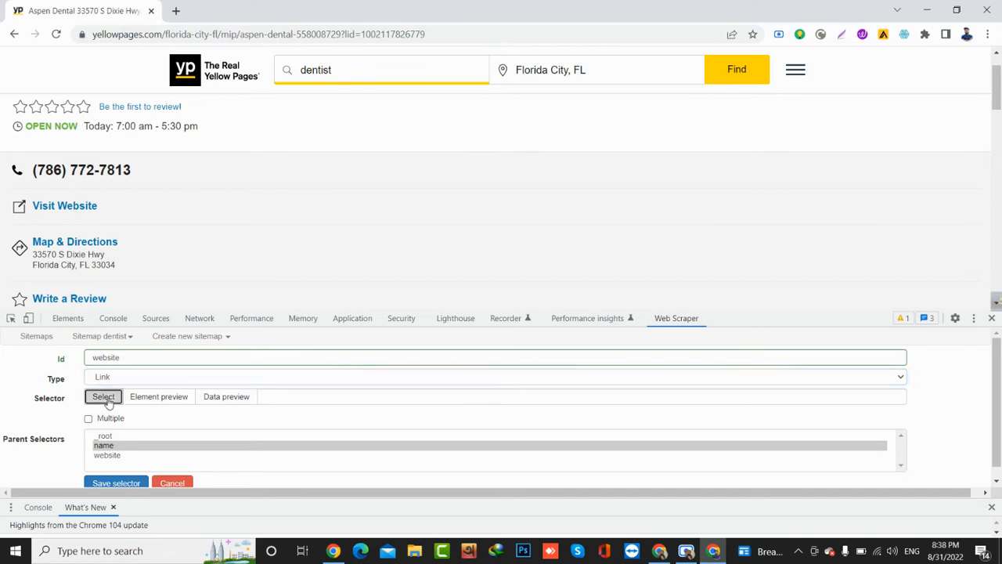
pyautogui.click(72, 208)
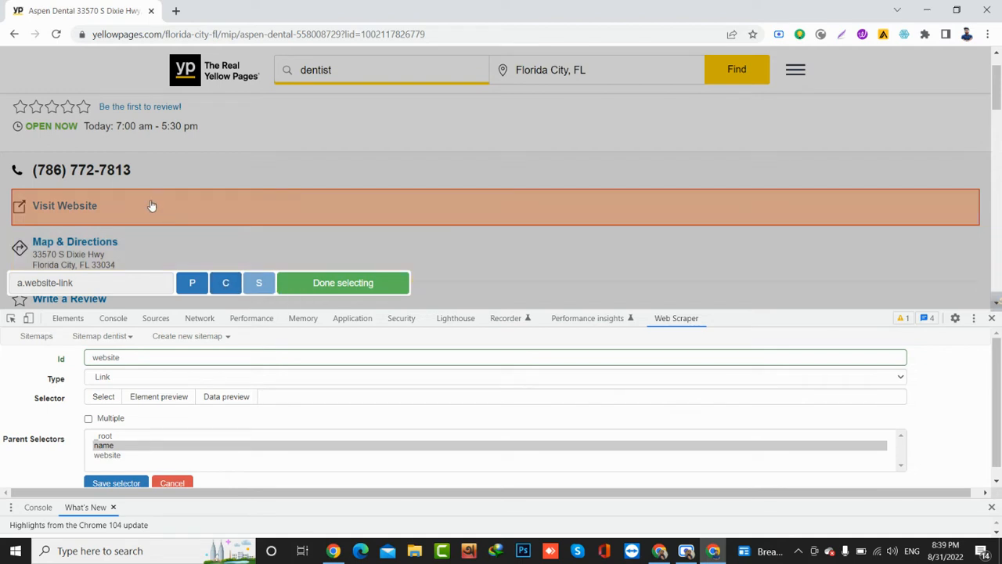
pyautogui.click(225, 282)
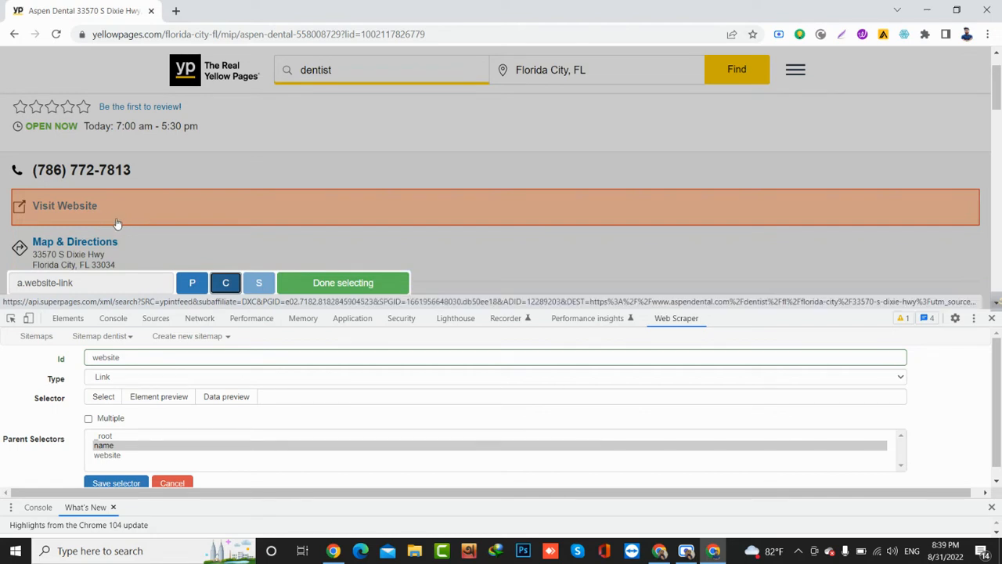
pyautogui.click(168, 226)
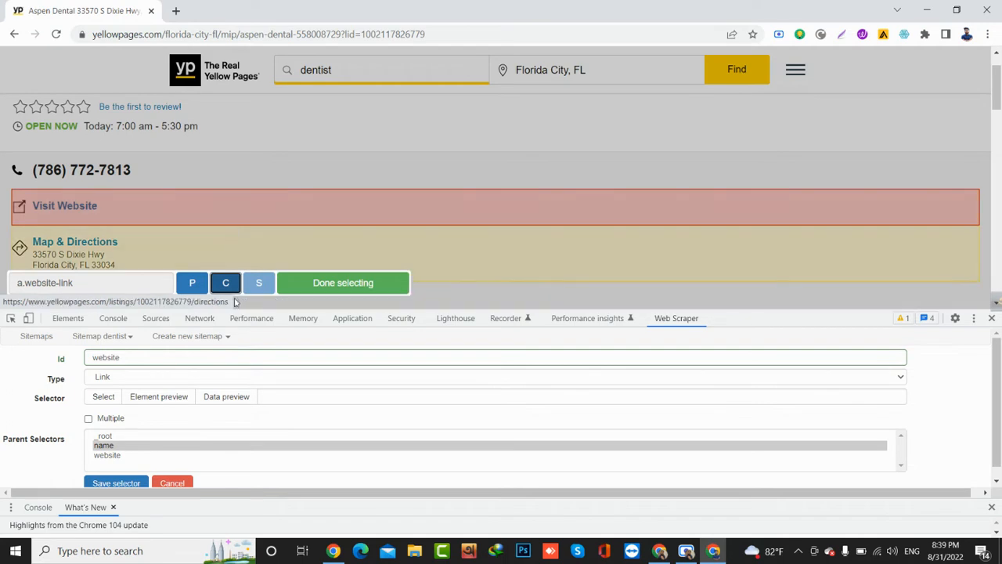
pyautogui.click(342, 284)
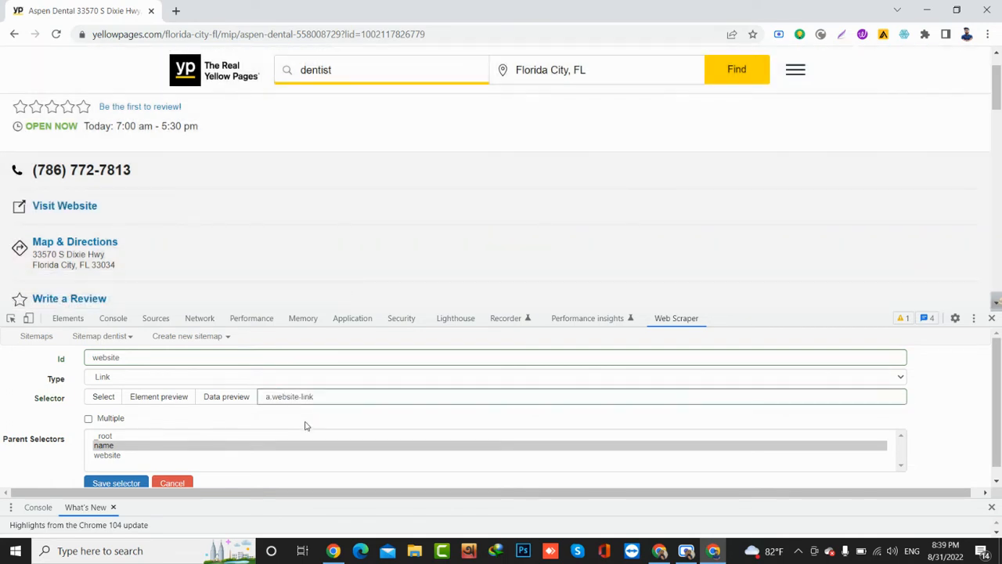
pyautogui.scroll(-1, 305, 423)
pyautogui.click(110, 473)
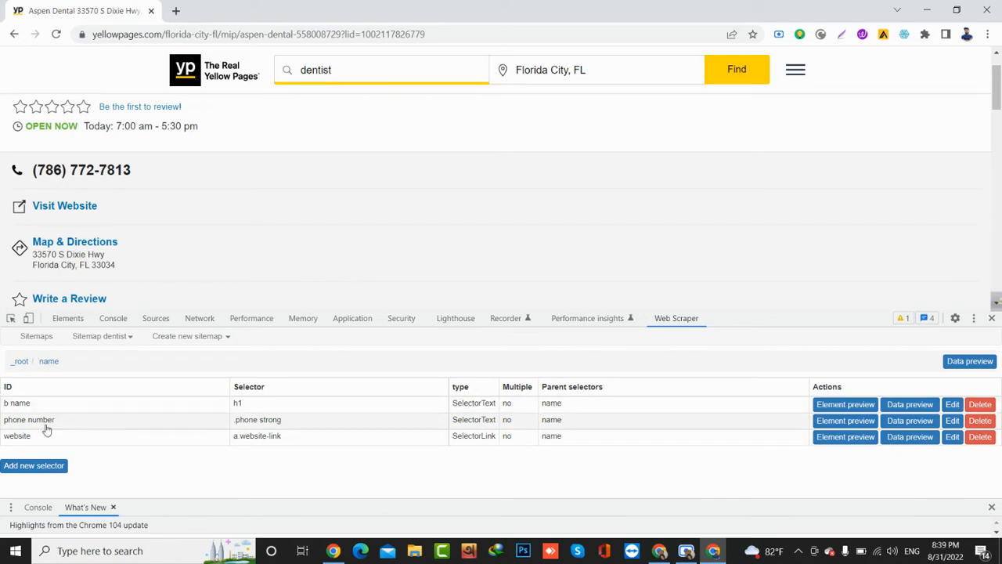
# Add a Text child selector address on the street address block under Map & Directions, span.address, and save it.
pyautogui.click(28, 465)
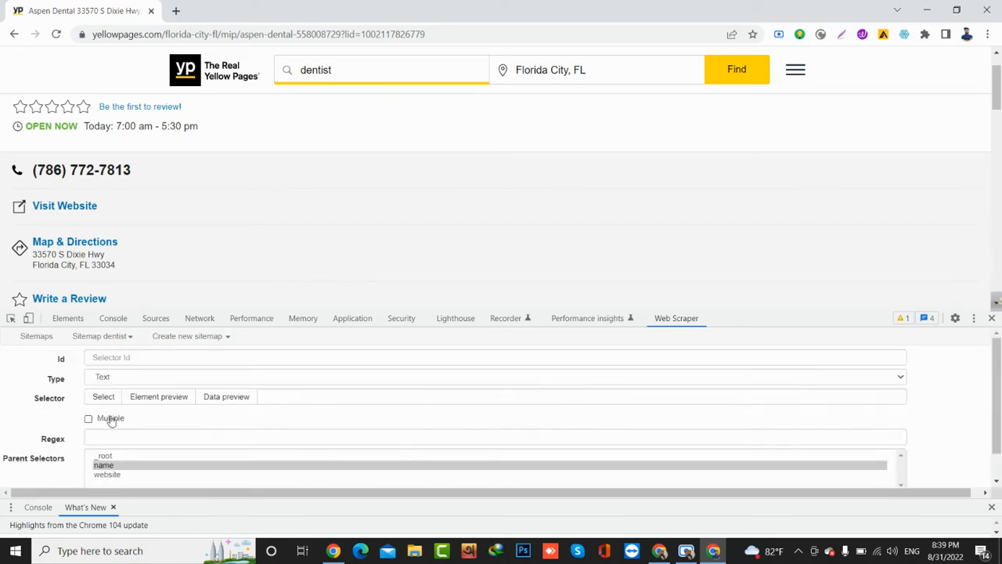
pyautogui.click(124, 357)
pyautogui.write('address')
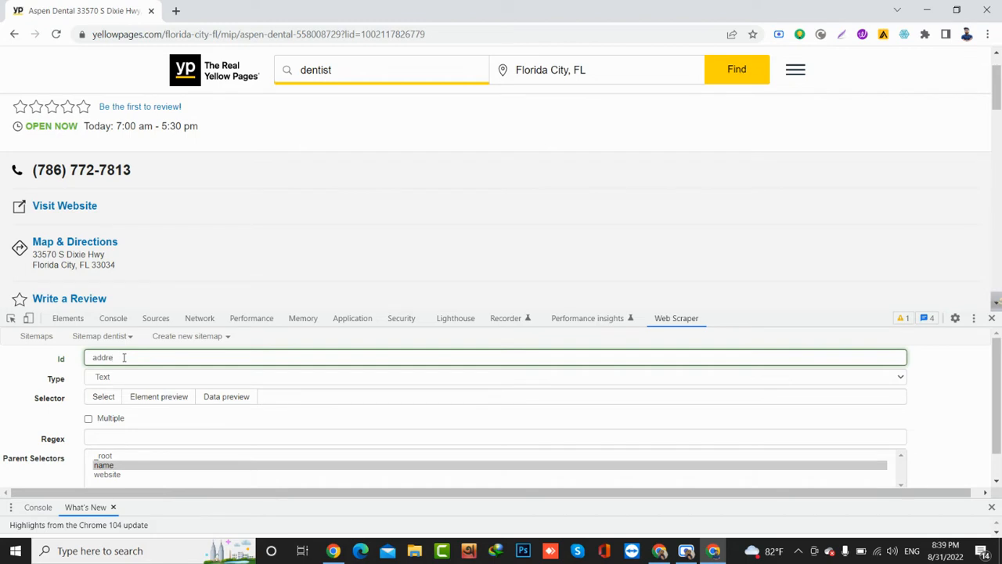
pyautogui.click(104, 396)
pyautogui.scroll(-1, 82, 265)
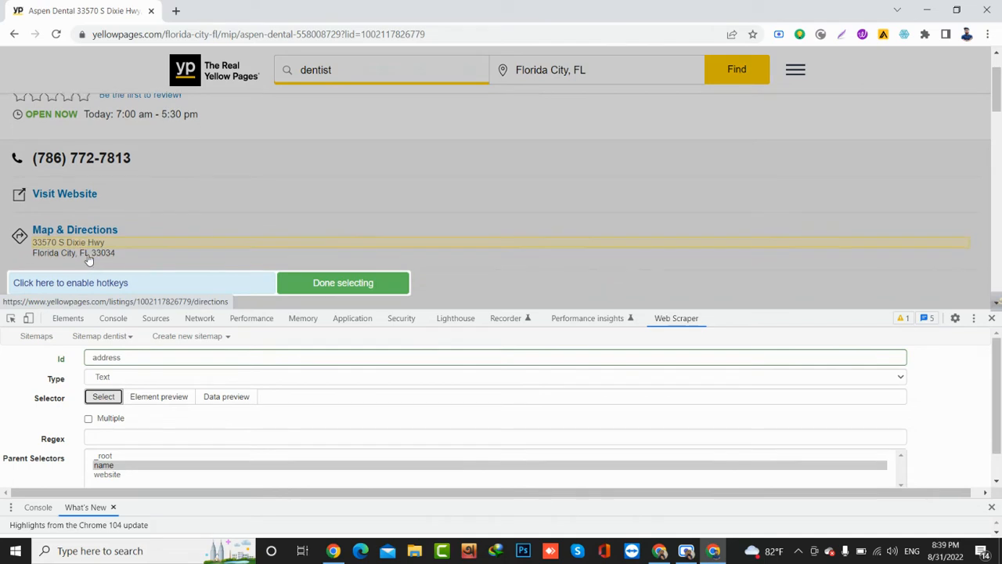
pyautogui.click(101, 248)
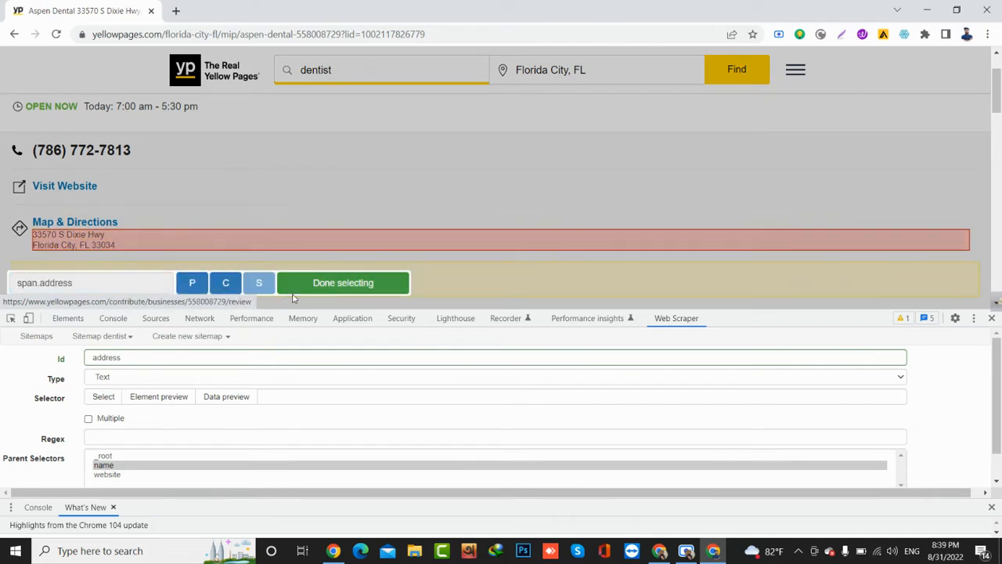
pyautogui.click(327, 291)
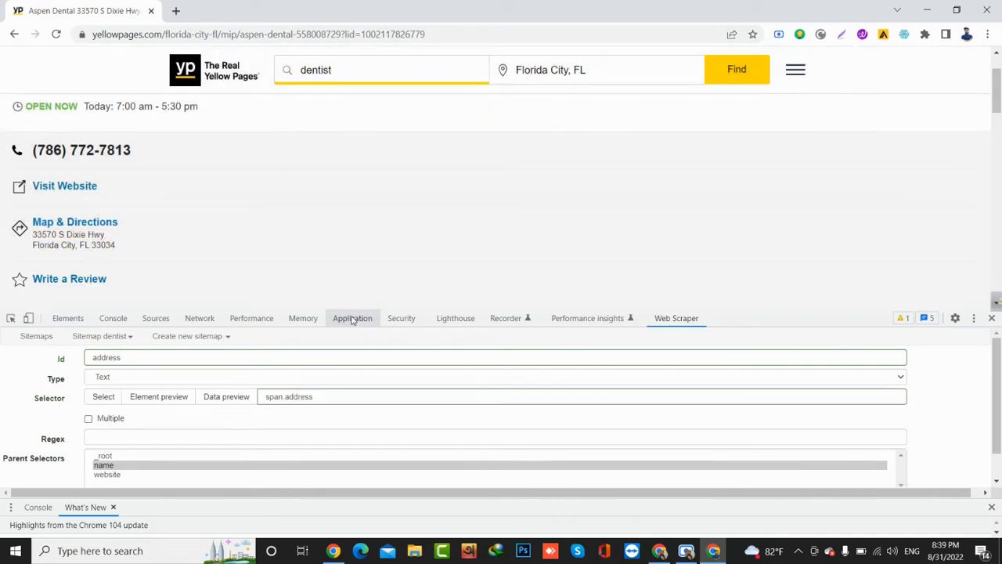
pyautogui.scroll(-1, 347, 394)
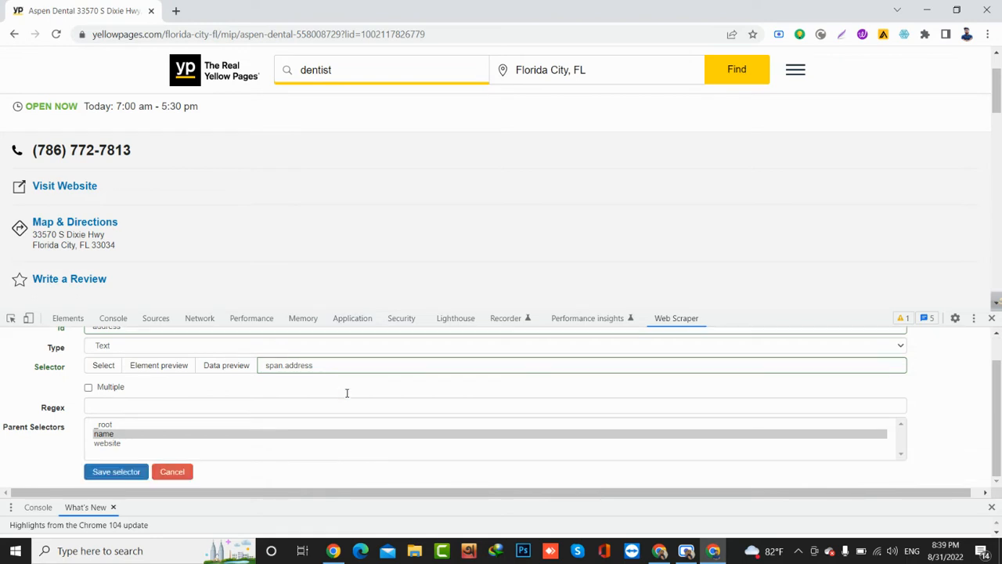
pyautogui.click(106, 475)
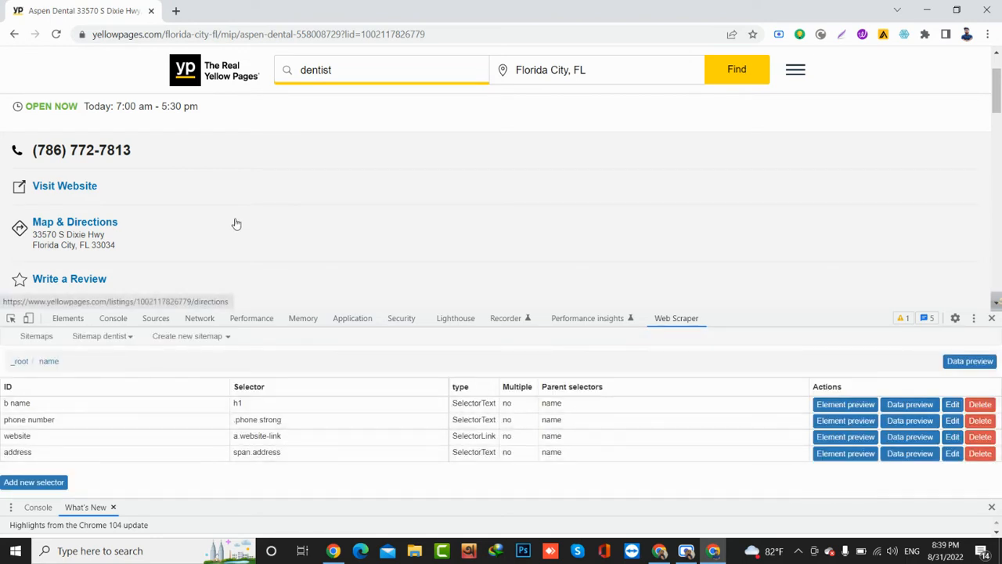
# Show the dentist sitemap's selector graph and expand the _root and name nodes to review the selector hierarchy.
pyautogui.scroll(-2, 236, 224)
pyautogui.scroll(3, 237, 224)
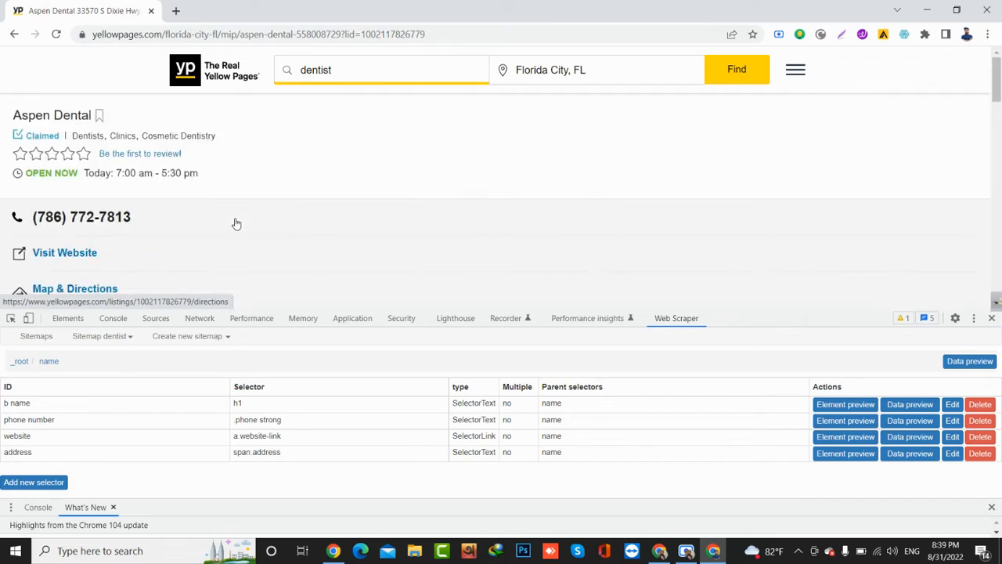
pyautogui.click(133, 342)
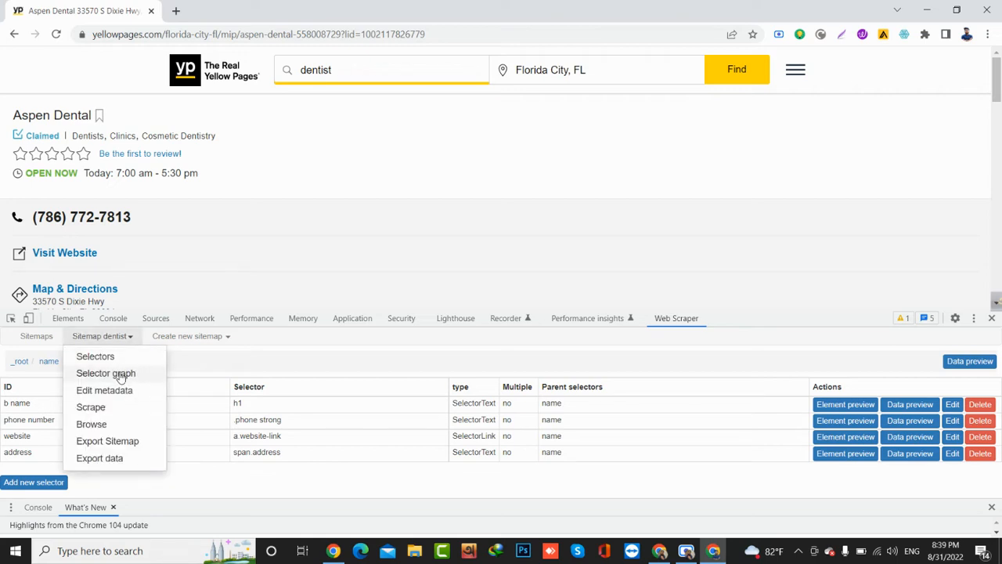
pyautogui.click(121, 377)
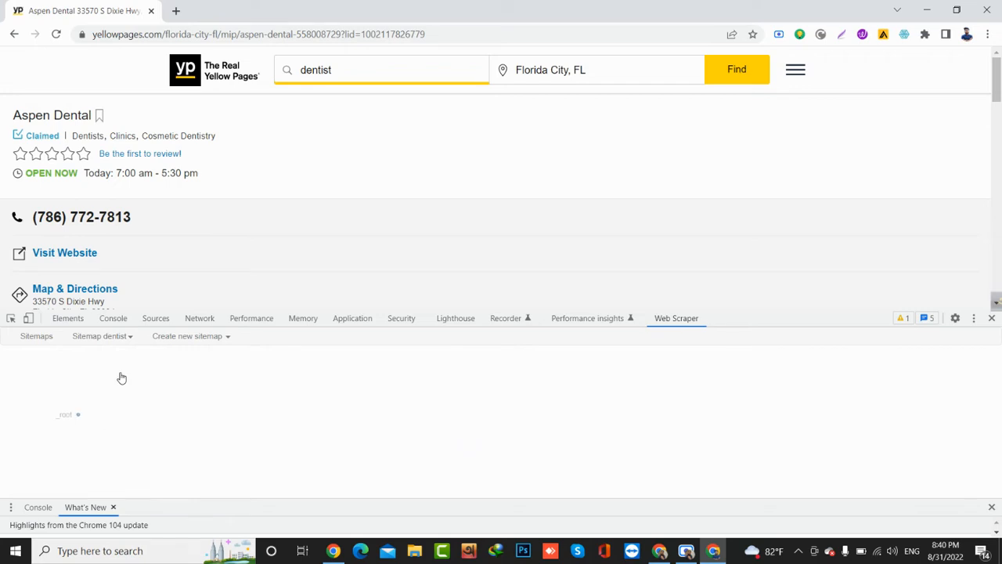
pyautogui.click(78, 415)
pyautogui.click(144, 416)
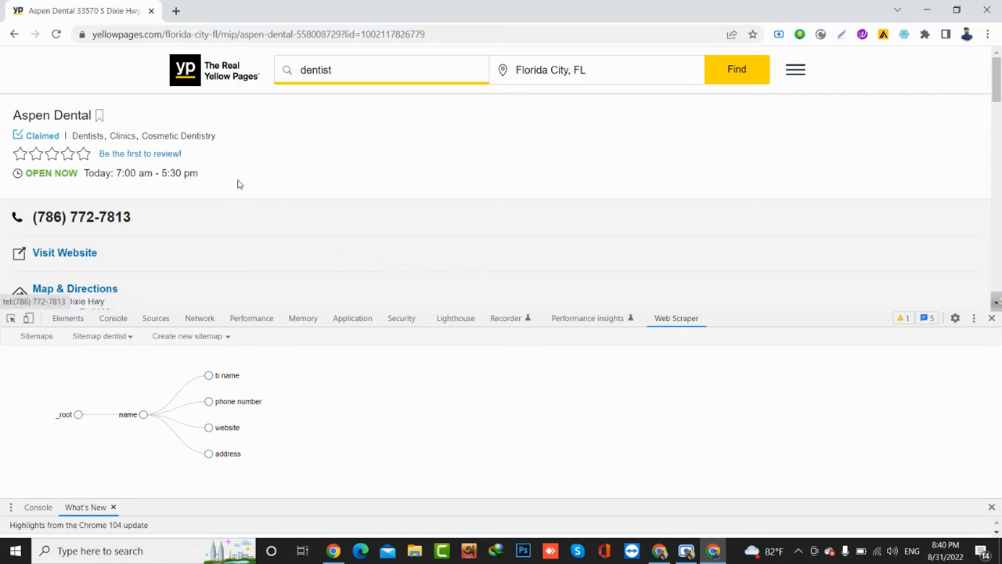
# Go back from the Aspen Dental detail page to the Florida City dentist search results.
pyautogui.hotkey('alt', 'Left')
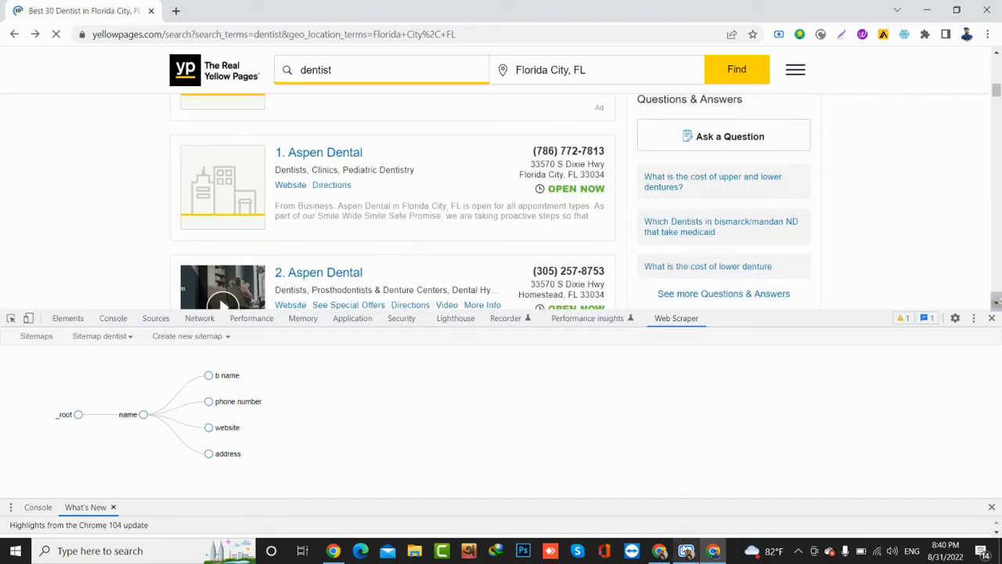
pyautogui.click(686, 551)
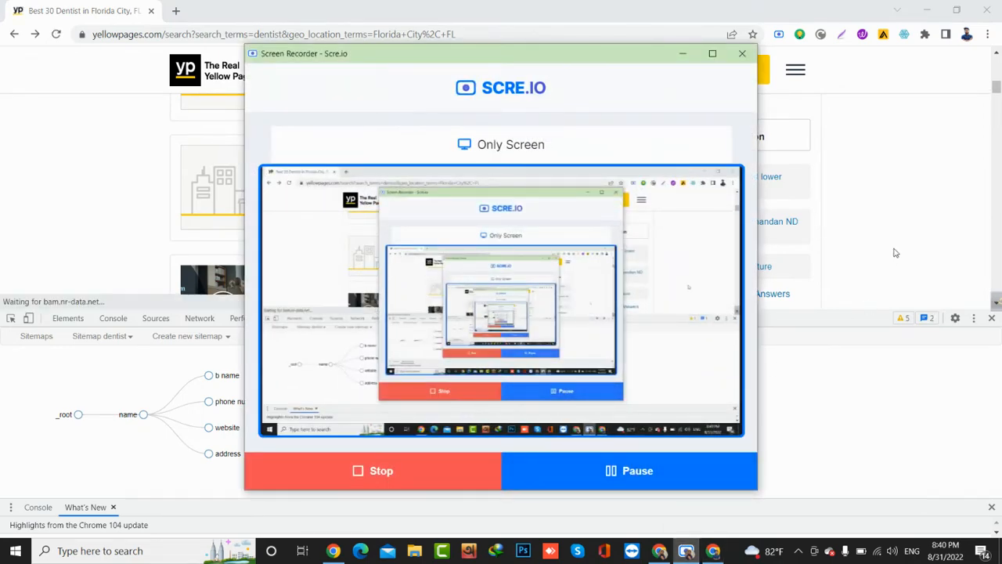
# Examine the Florida City dentist results down to the page-number links below the listings.
pyautogui.click(897, 252)
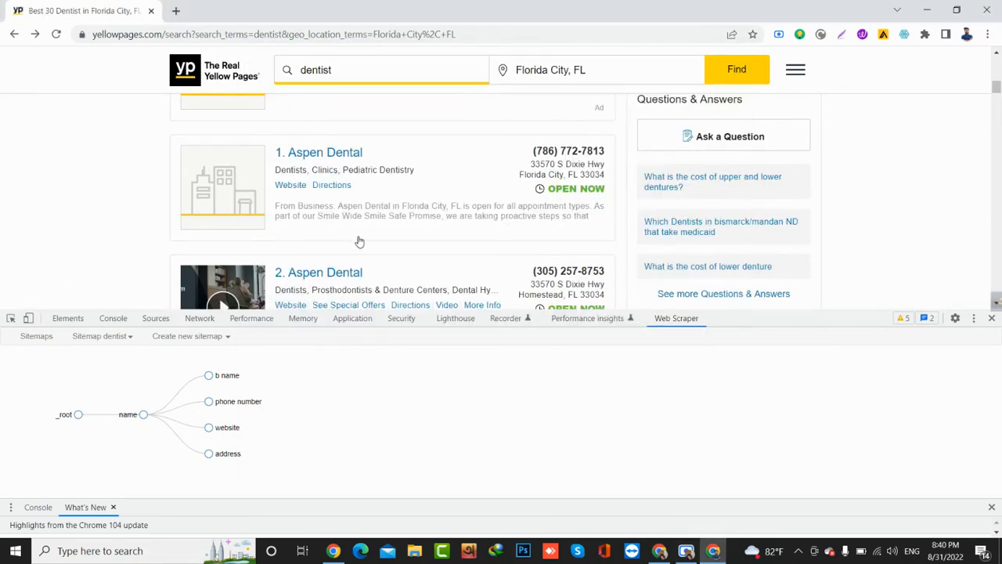
pyautogui.scroll(-10, 366, 257)
pyautogui.scroll(-20, 366, 256)
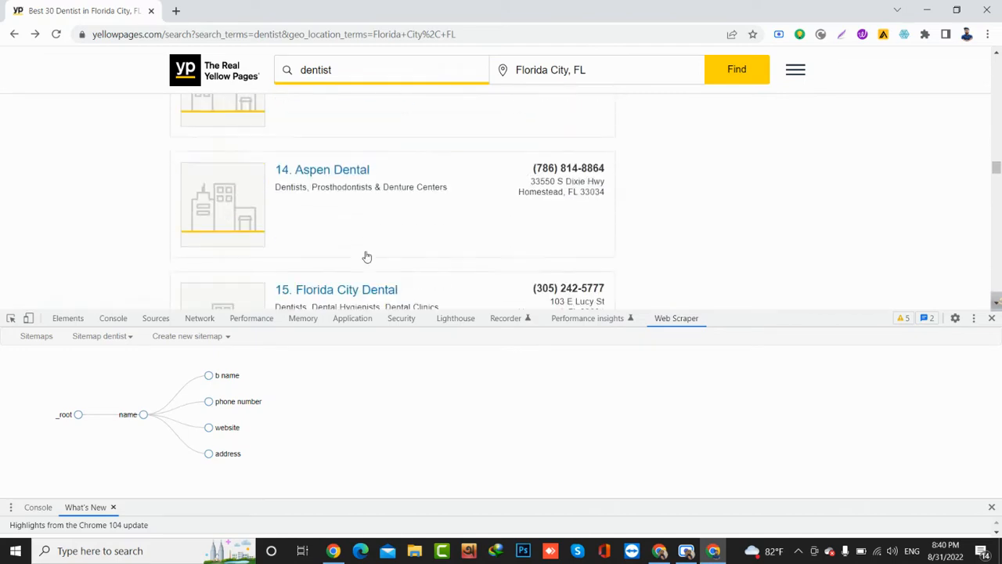
pyautogui.scroll(-15, 365, 256)
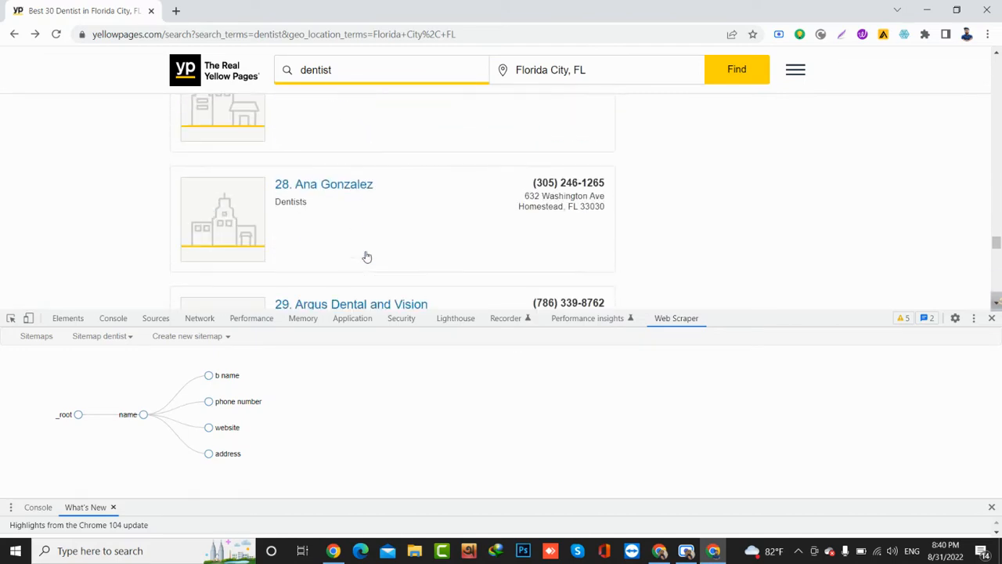
pyautogui.scroll(-8, 483, 257)
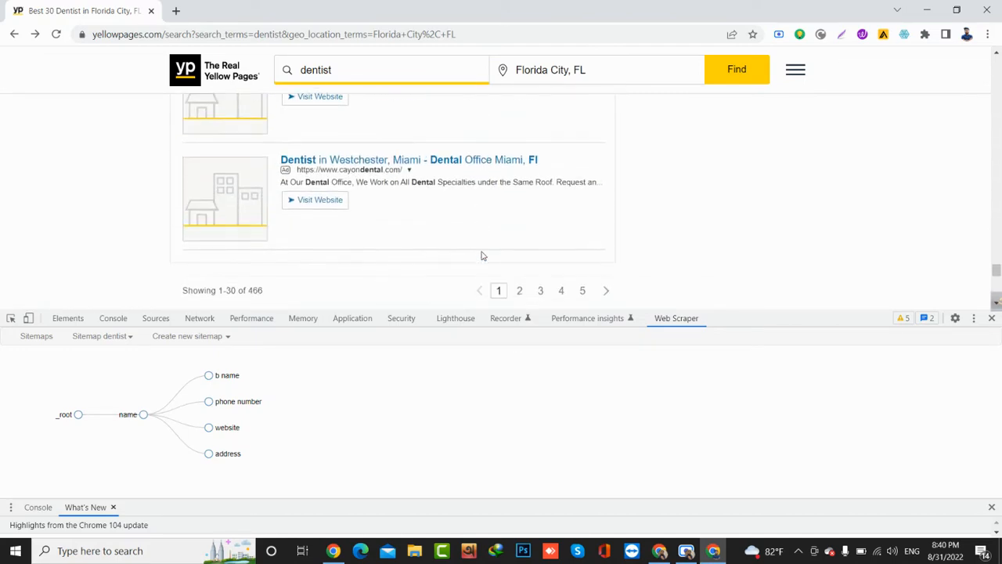
pyautogui.scroll(3, 516, 194)
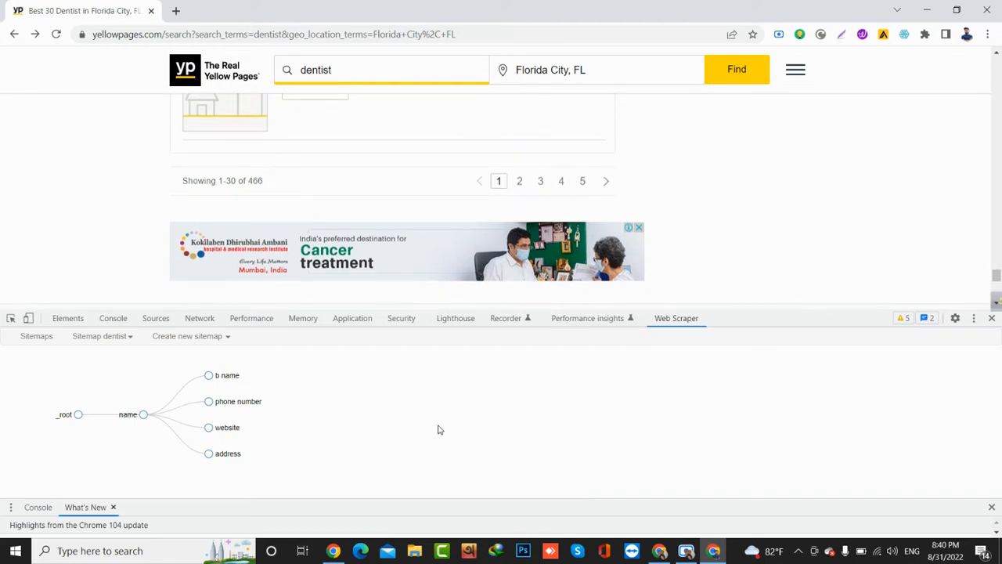
pyautogui.scroll(2, 801, 214)
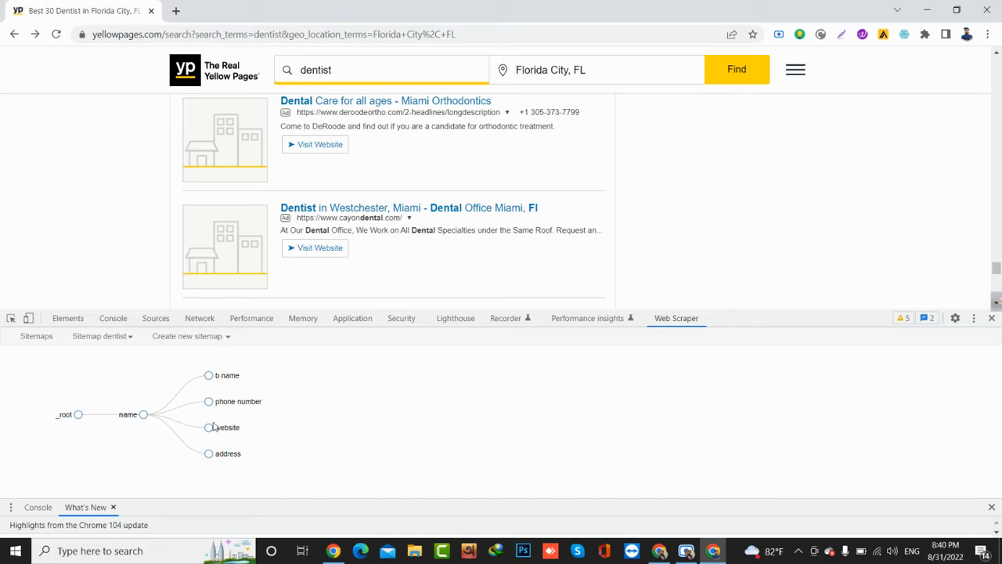
# Open the dentist sitemap from the sitemap list and start a new _root selector with the id pages.
pyautogui.click(36, 338)
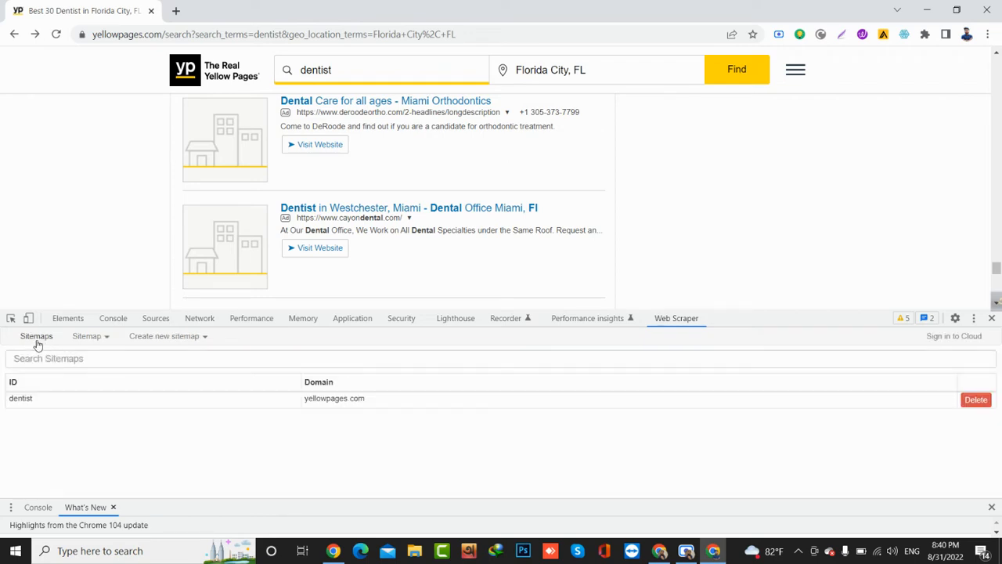
pyautogui.click(29, 405)
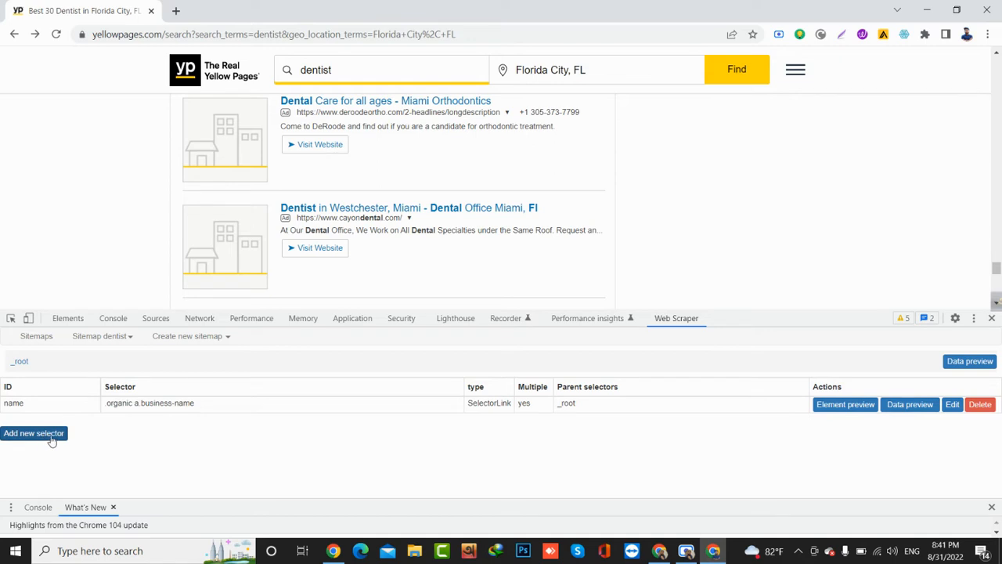
pyautogui.click(60, 434)
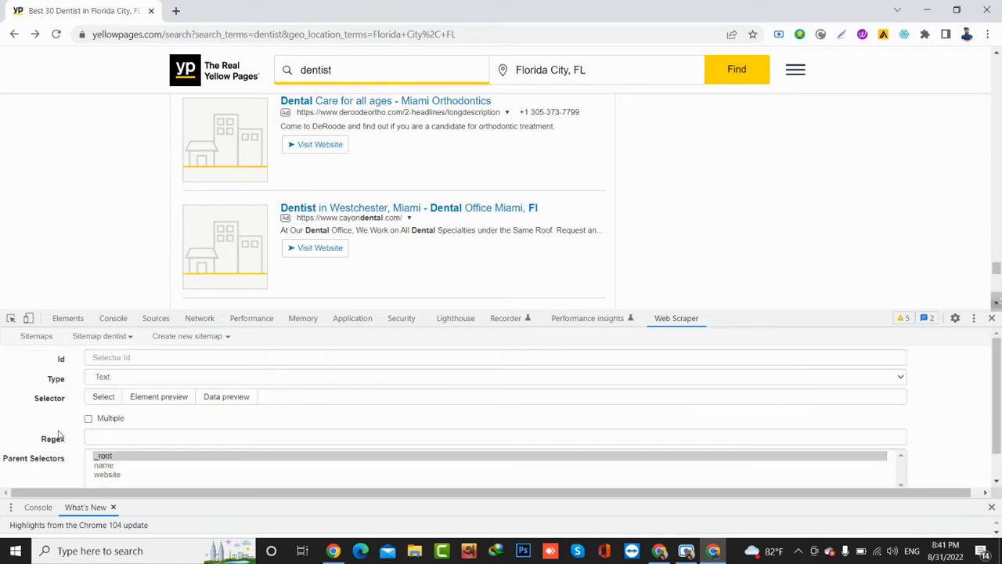
pyautogui.click(129, 358)
pyautogui.write('p')
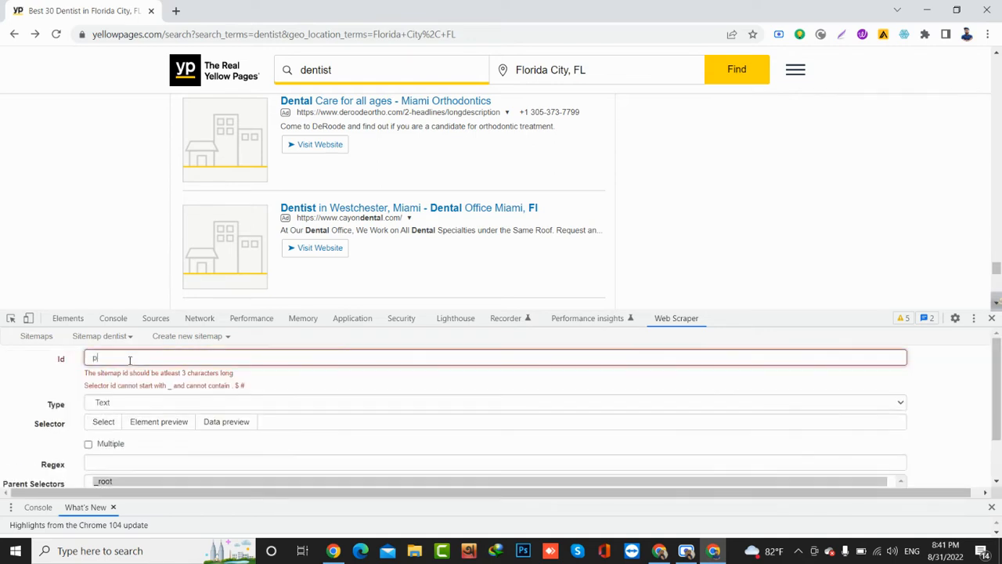
pyautogui.write('ages')
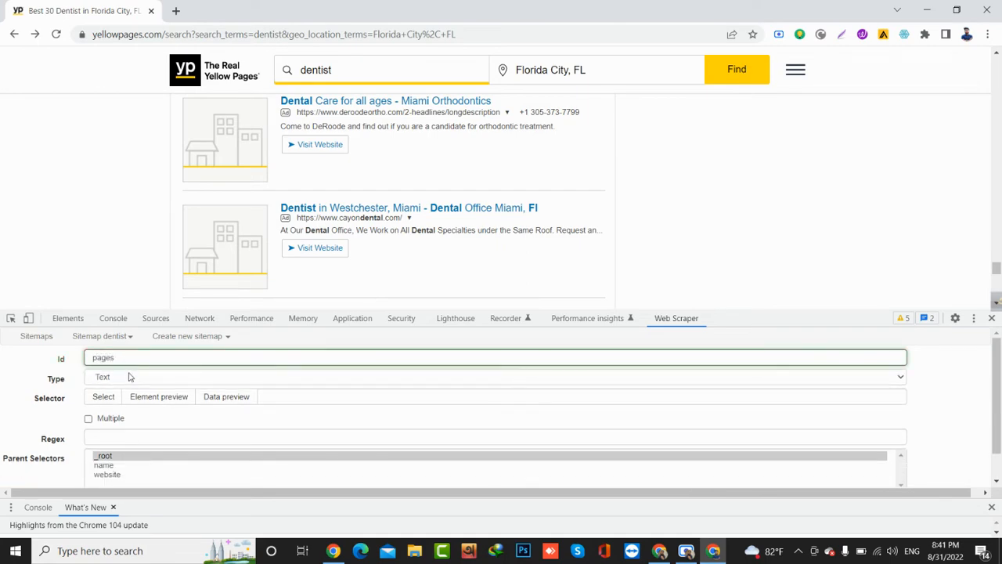
# Set the pages selector's type to Link and allow multiple elements.
pyautogui.scroll(-10, 443, 170)
pyautogui.scroll(3, 443, 170)
pyautogui.scroll(3, 443, 170)
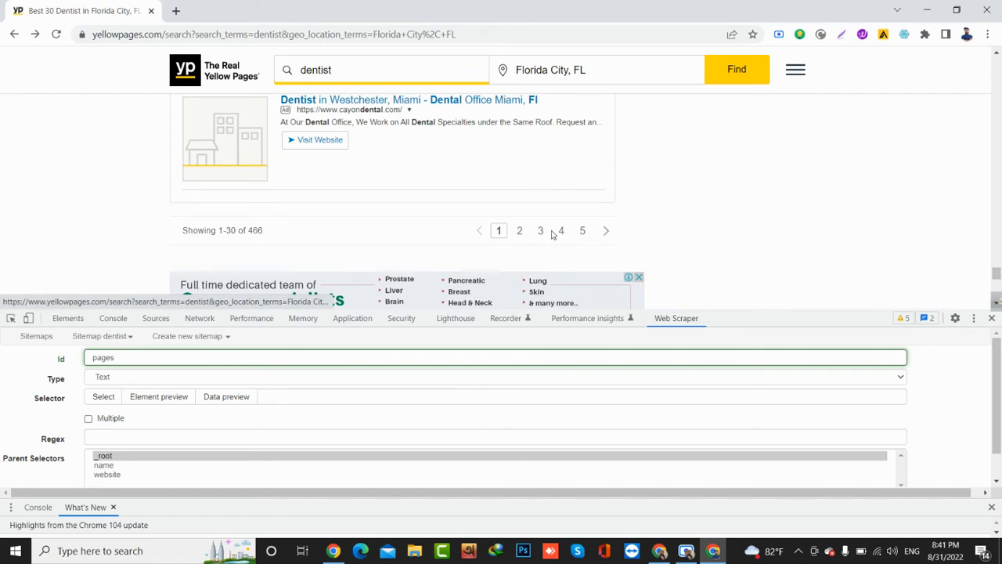
pyautogui.click(166, 382)
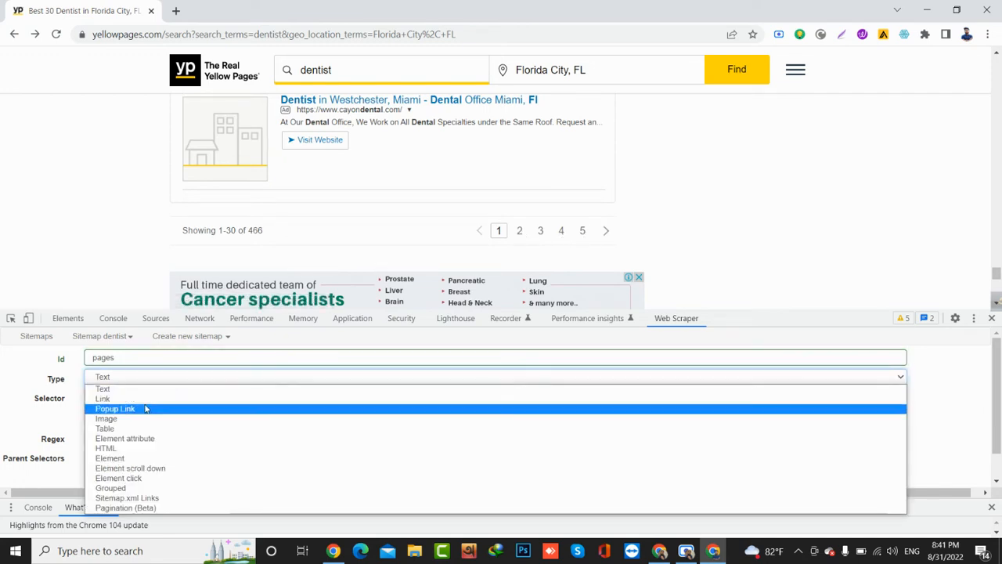
pyautogui.click(118, 394)
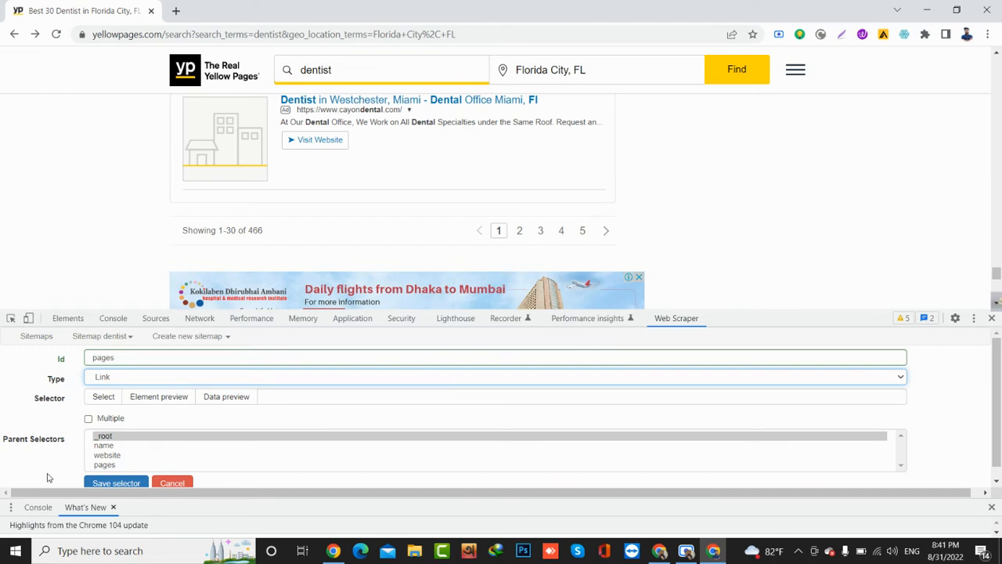
pyautogui.click(101, 421)
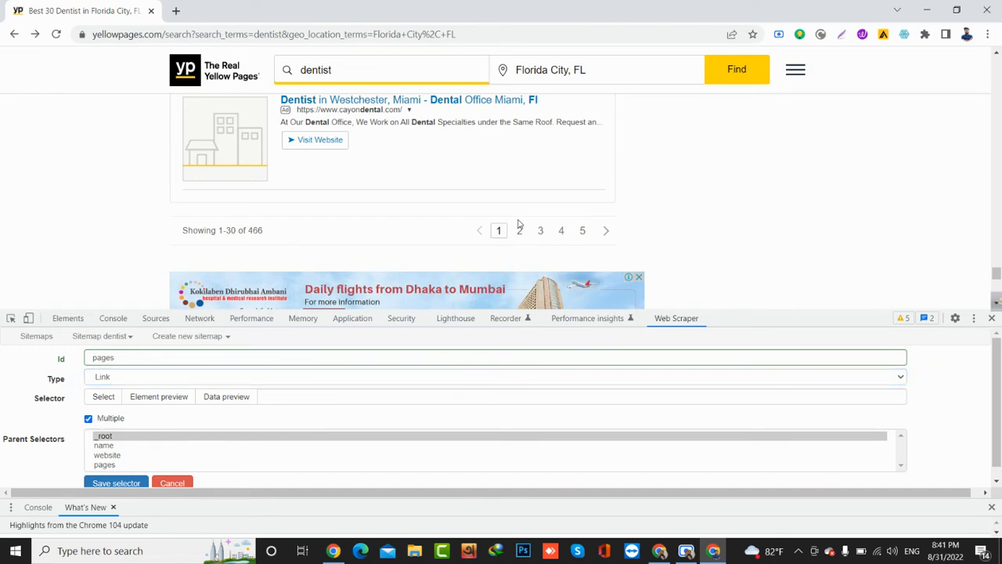
# Pick the pagination links as the pages selector's element, .pagination a, close the stray loading tab and save the selector.
pyautogui.click(103, 397)
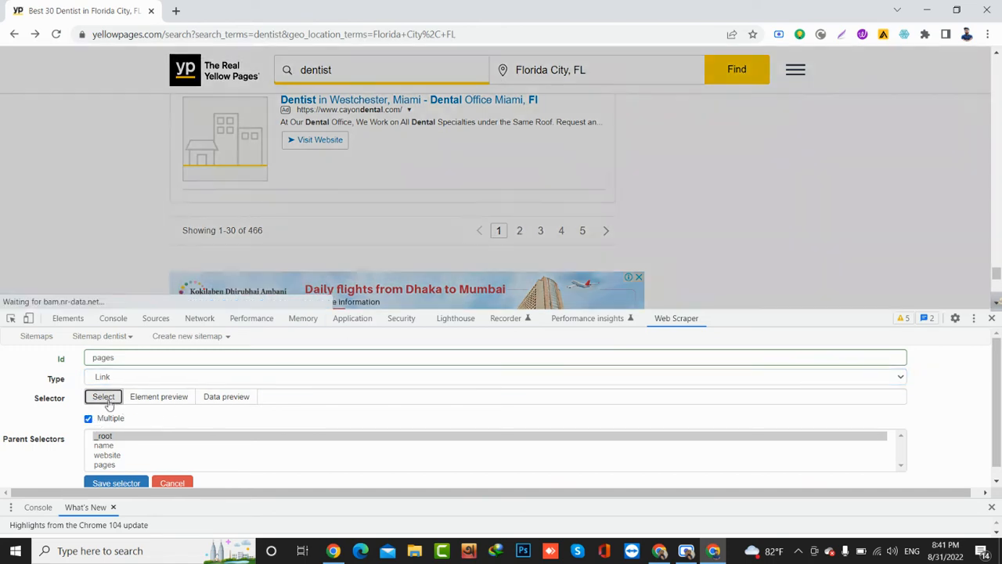
pyautogui.click(519, 233)
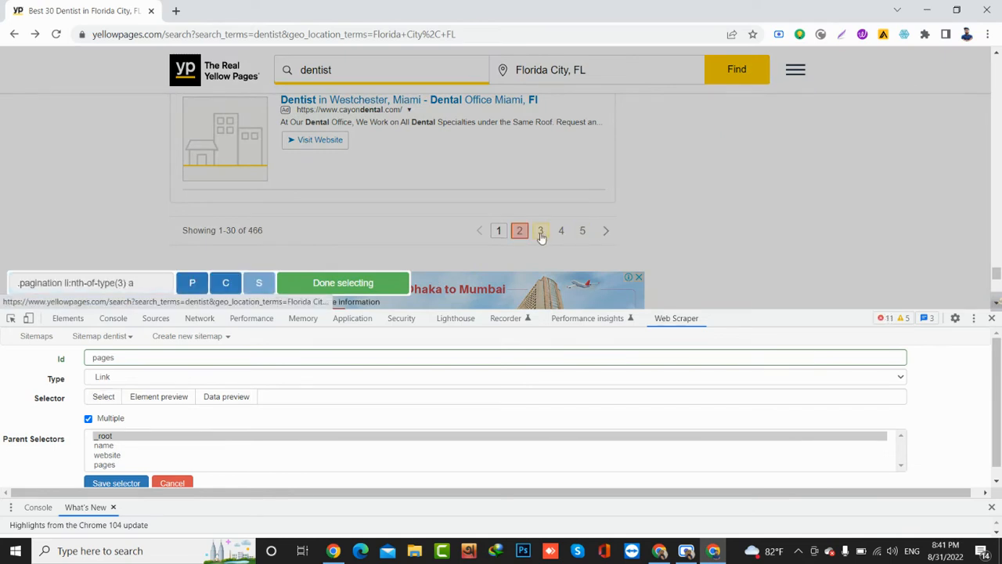
pyautogui.click(540, 233)
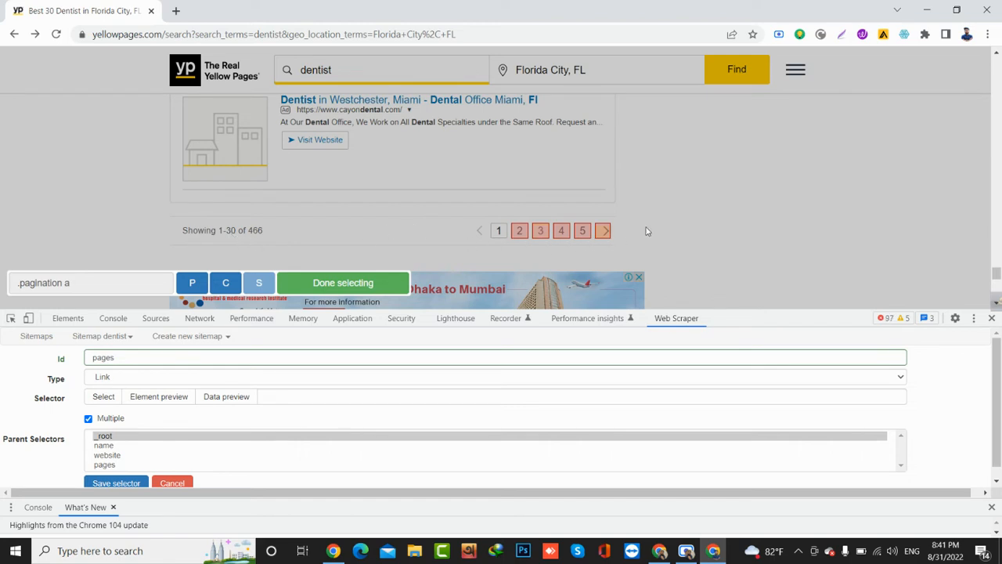
pyautogui.click(337, 280)
pyautogui.click(59, 9)
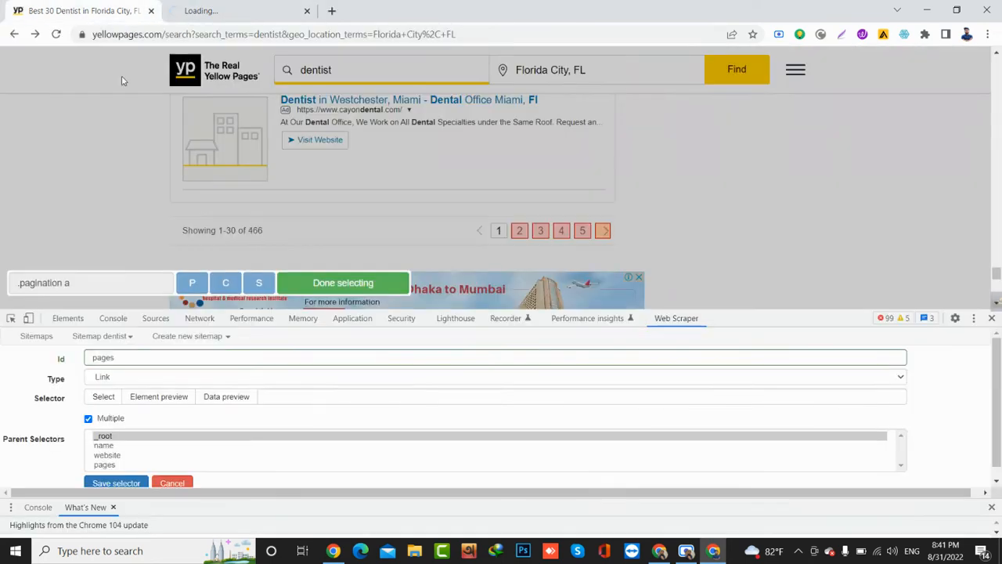
pyautogui.scroll(5, 482, 240)
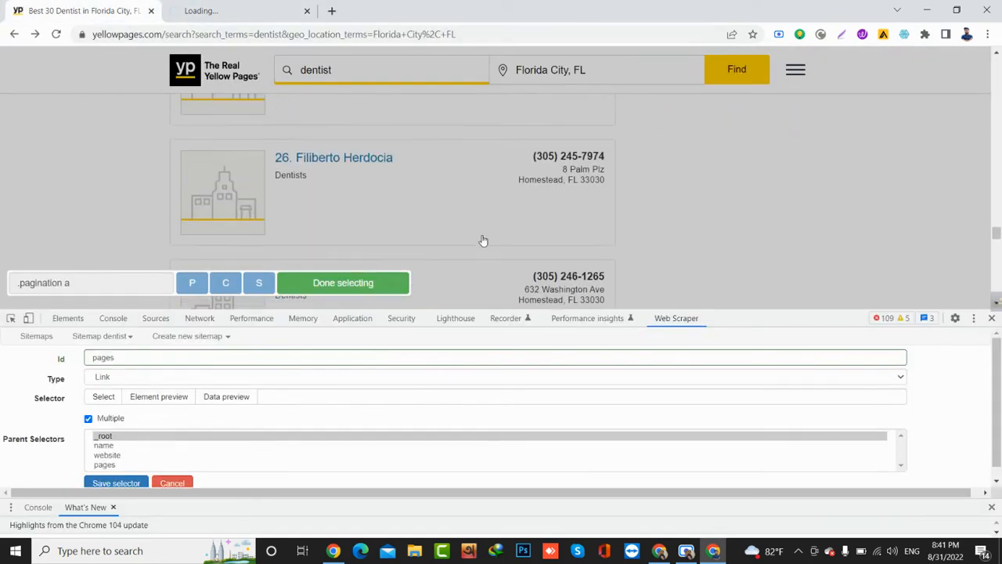
pyautogui.click(329, 289)
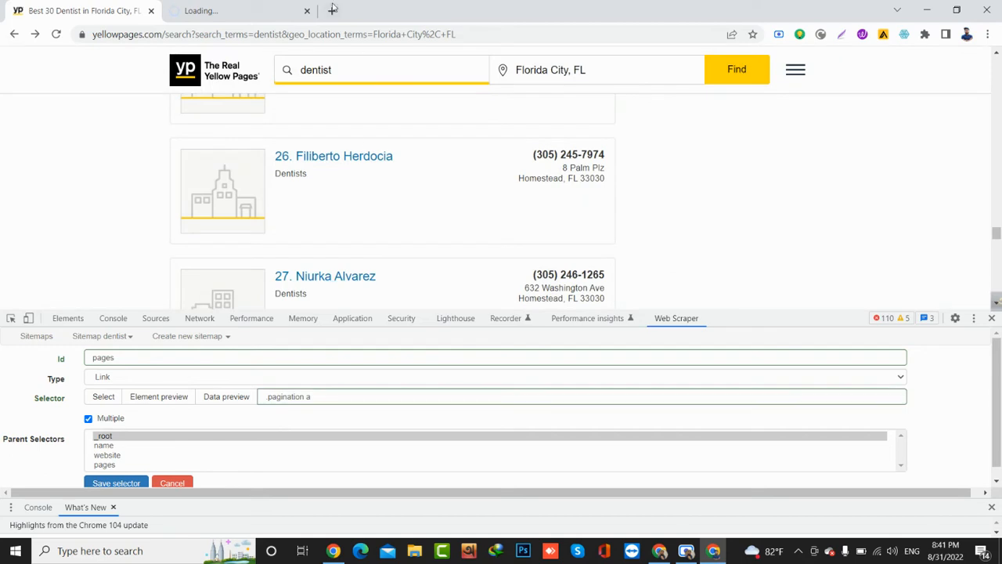
pyautogui.click(309, 11)
pyautogui.scroll(-1, 208, 438)
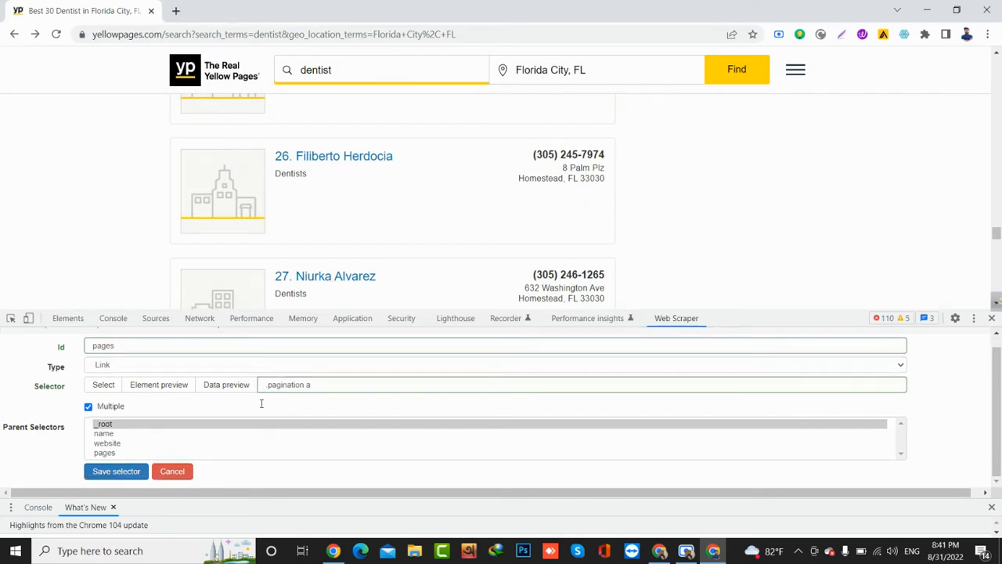
pyautogui.click(130, 473)
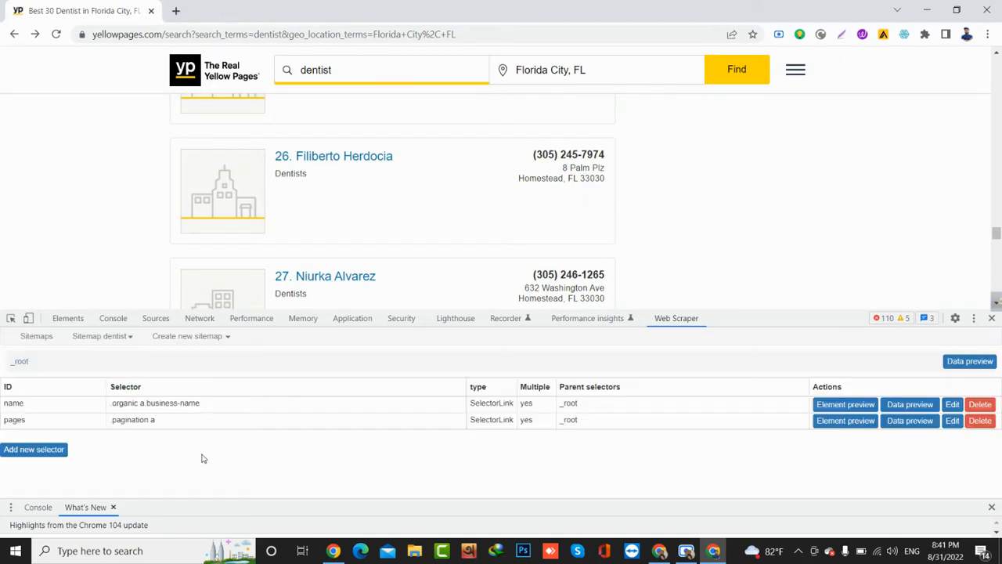
# Edit the name selector to have both _root and pages as parent selectors, and save it.
pyautogui.scroll(-2, 555, 190)
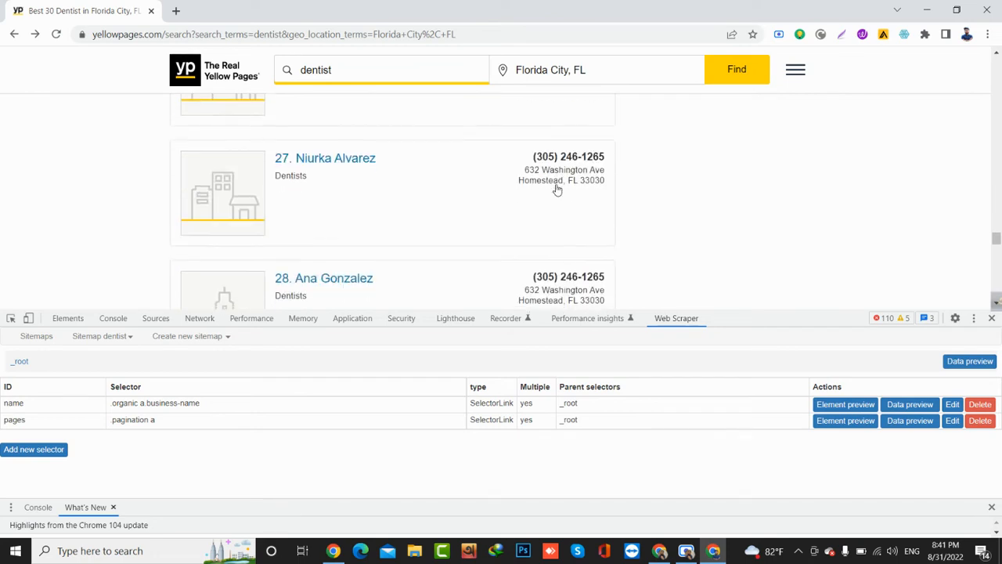
pyautogui.scroll(-2, 502, 226)
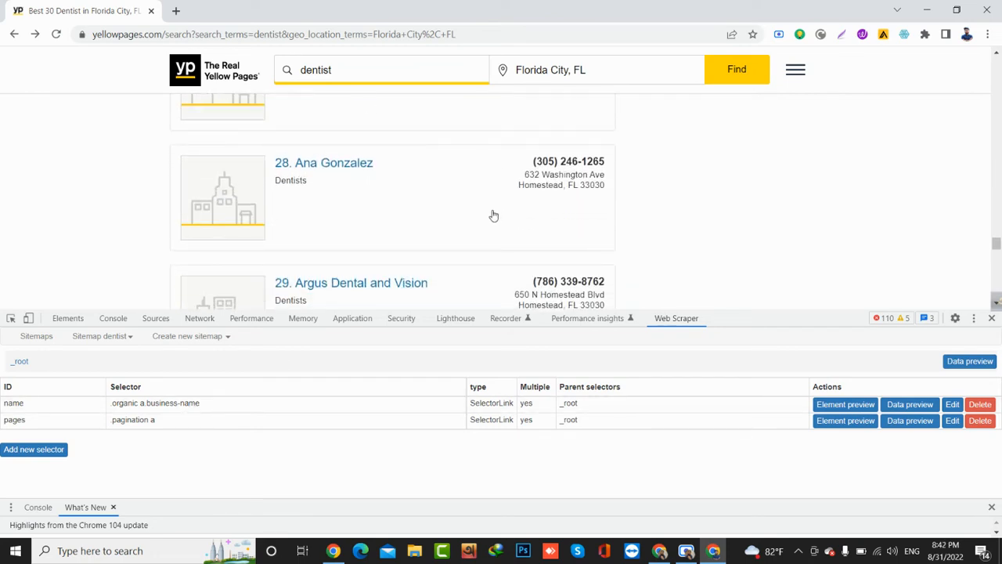
pyautogui.scroll(-1, 493, 215)
pyautogui.scroll(2, 493, 216)
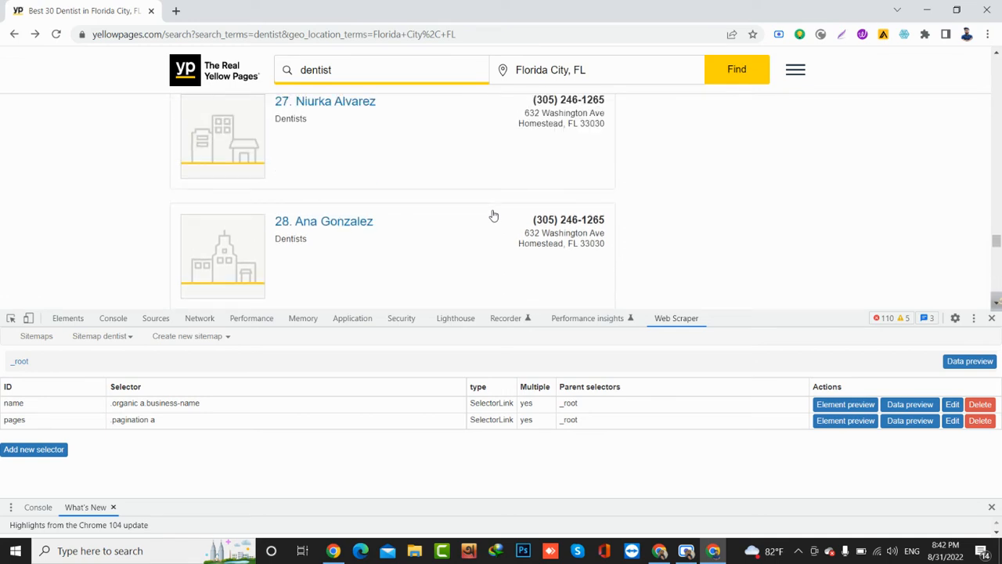
pyautogui.scroll(-6, 494, 215)
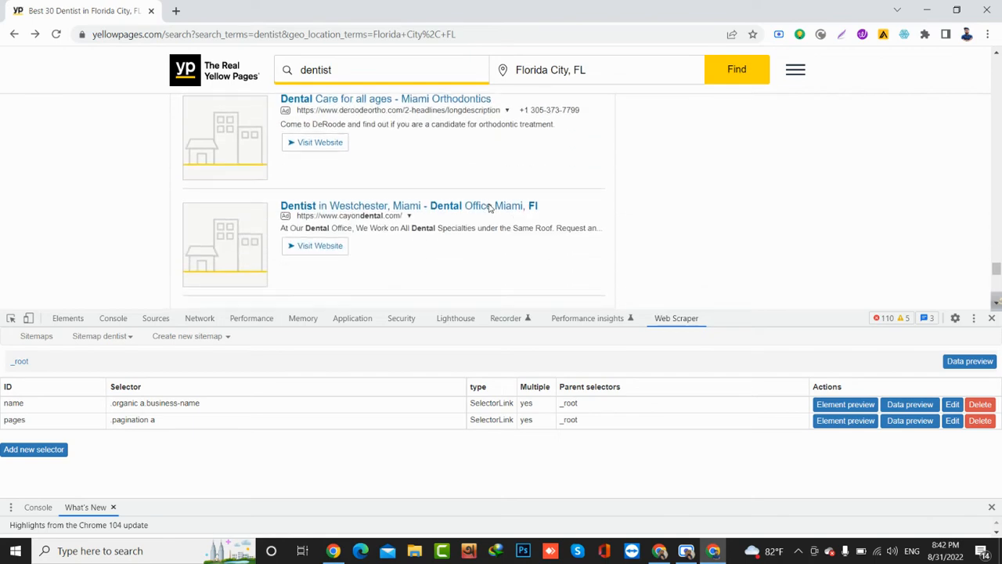
pyautogui.scroll(-5, 493, 273)
pyautogui.scroll(4, 496, 276)
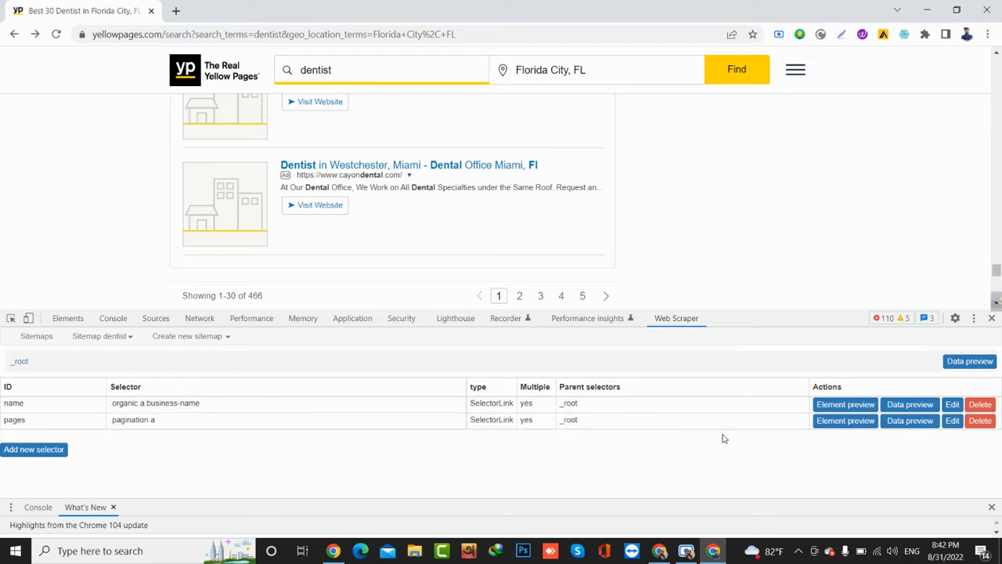
pyautogui.click(953, 405)
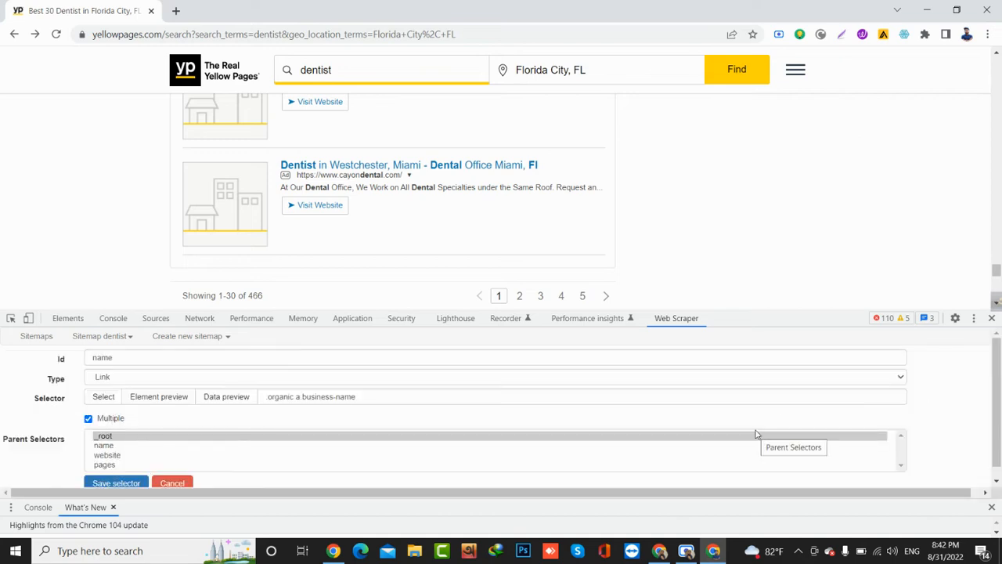
pyautogui.scroll(-1, 398, 407)
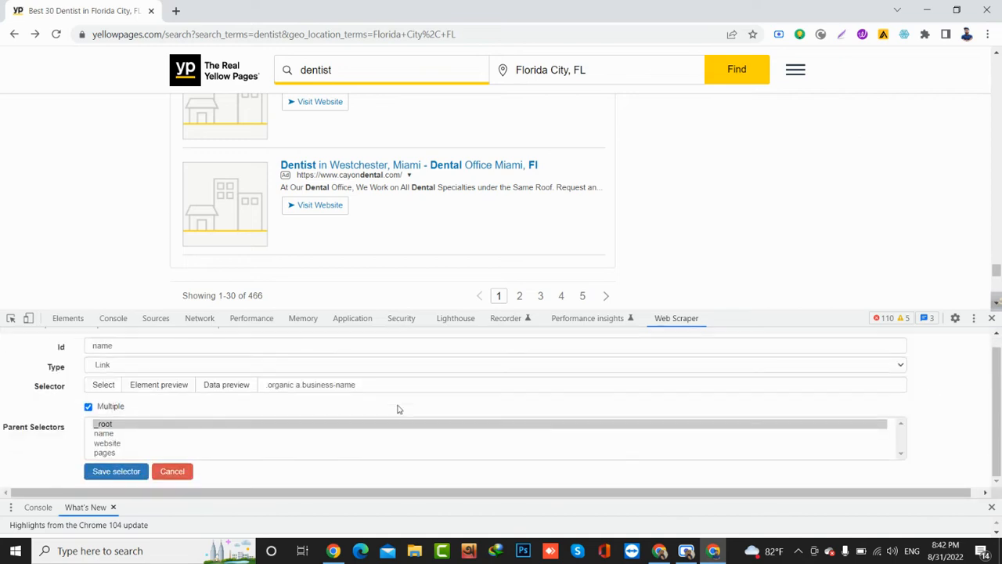
pyautogui.keyDown('ctrl'); pyautogui.click(104, 452); pyautogui.keyUp('ctrl')
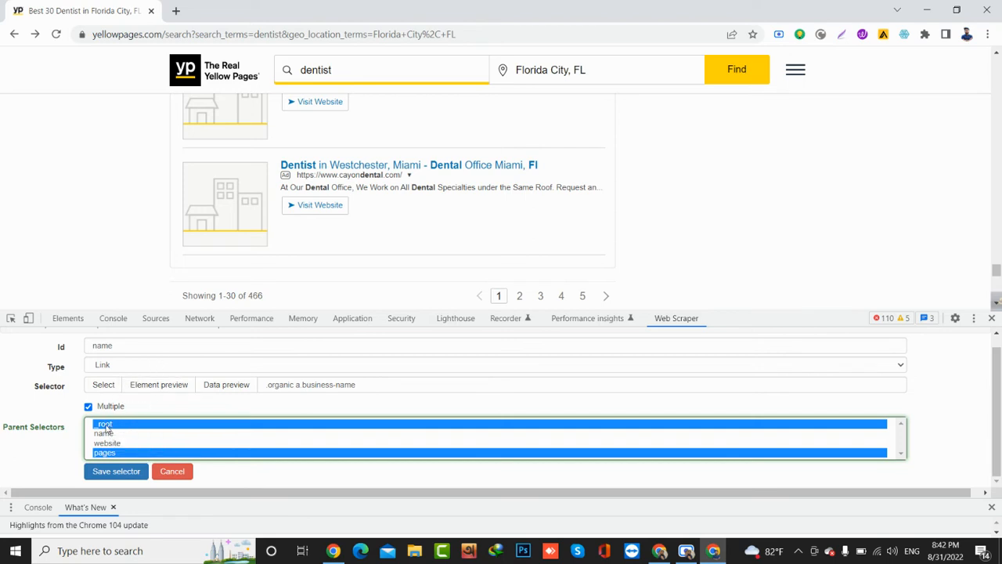
pyautogui.click(118, 470)
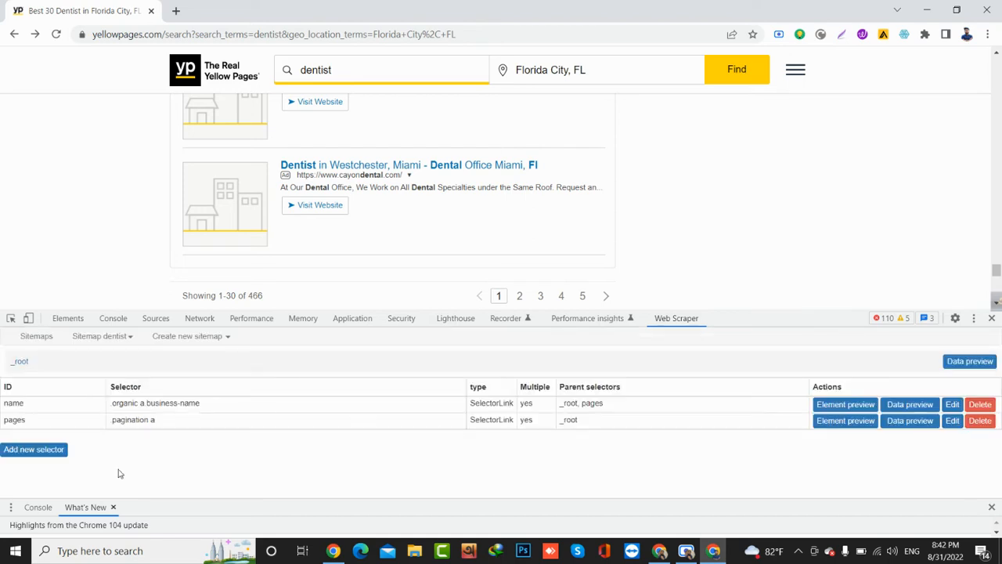
# Show the dentist sitemap's selector graph and expand the _root node to check its child selectors.
pyautogui.click(135, 342)
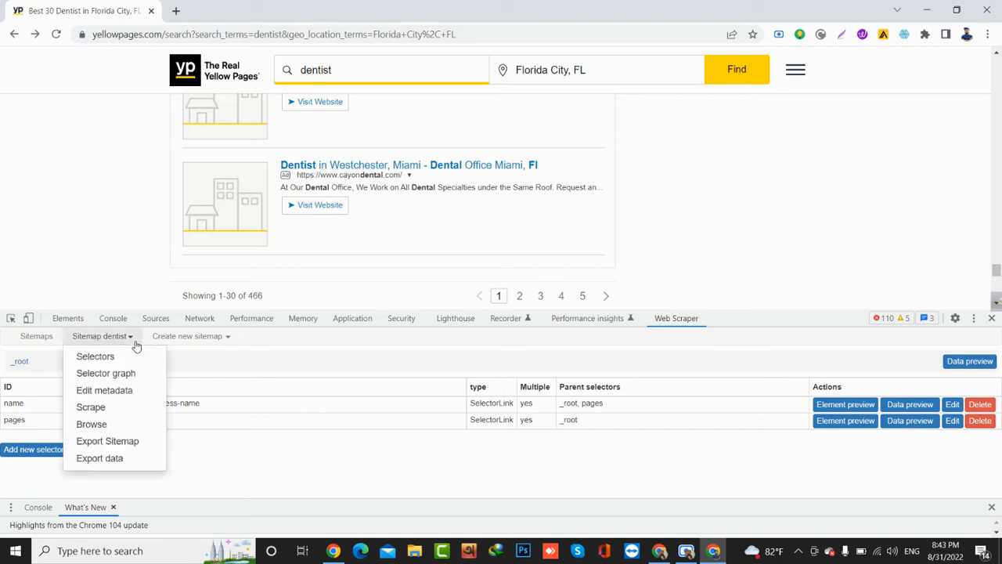
pyautogui.click(117, 373)
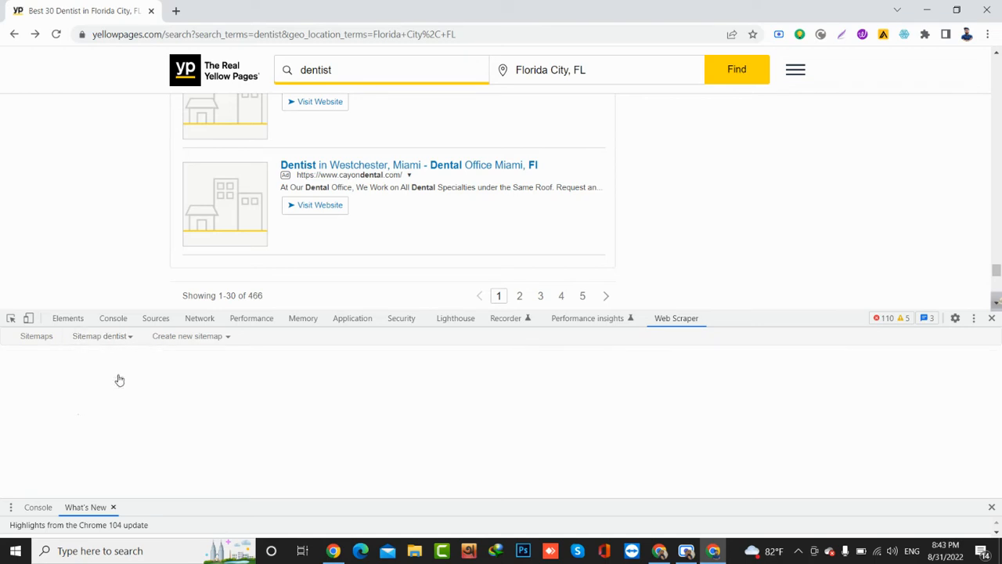
pyautogui.click(79, 415)
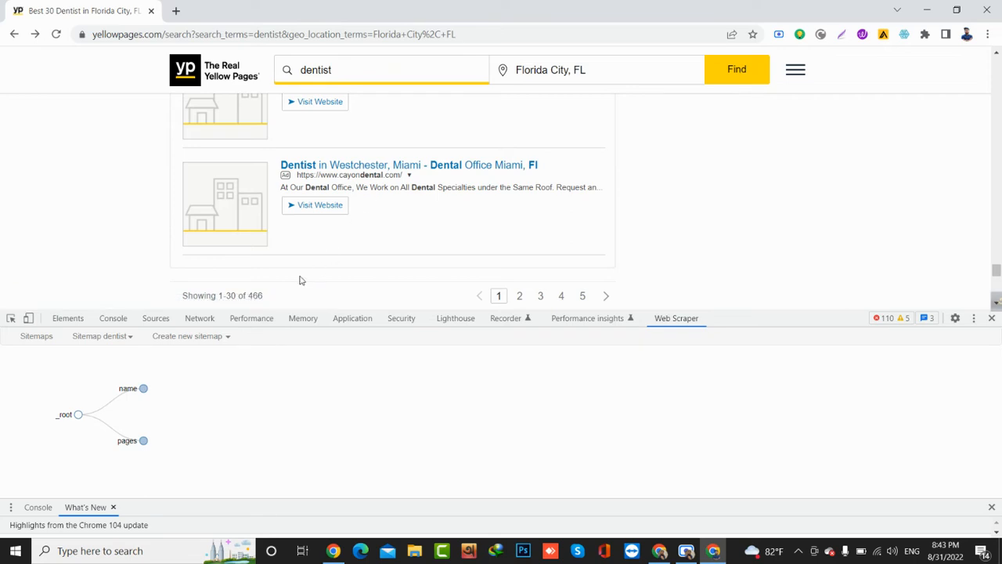
# Expand the name node, the pages node and the name node under pages in the selector graph.
pyautogui.click(143, 388)
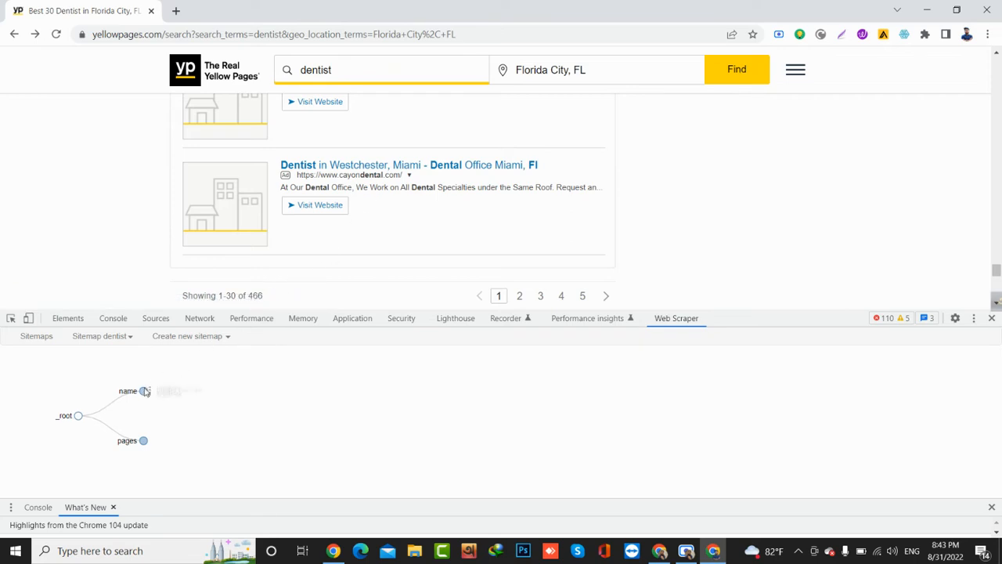
pyautogui.click(143, 441)
pyautogui.click(209, 456)
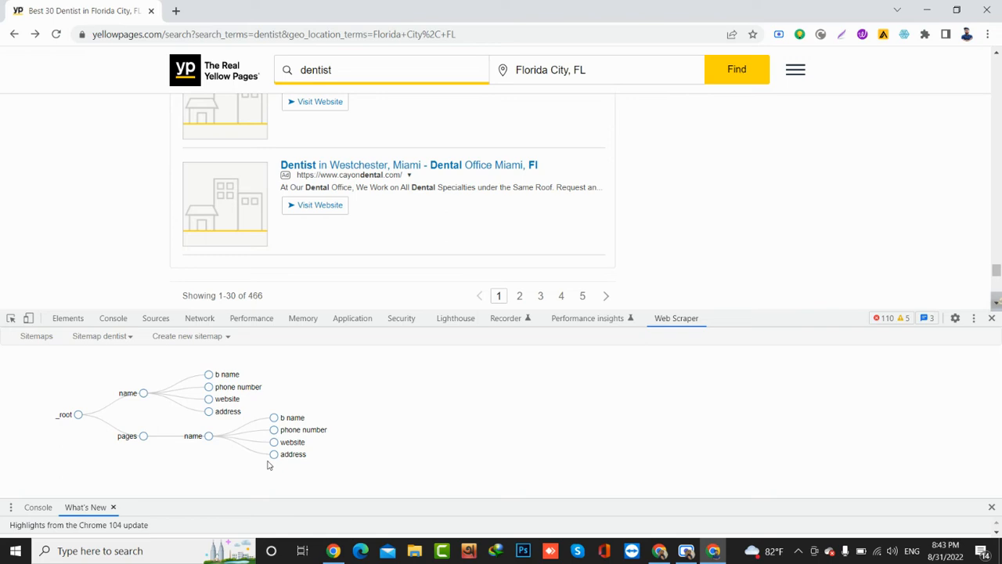
pyautogui.click(130, 346)
pyautogui.click(264, 396)
pyautogui.scroll(15, 498, 247)
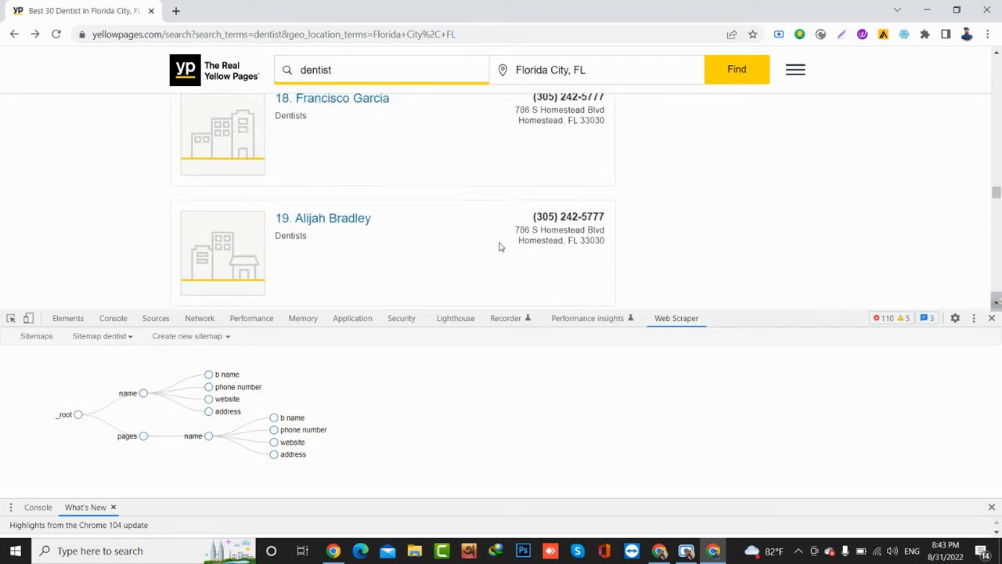
pyautogui.scroll(1, 486, 211)
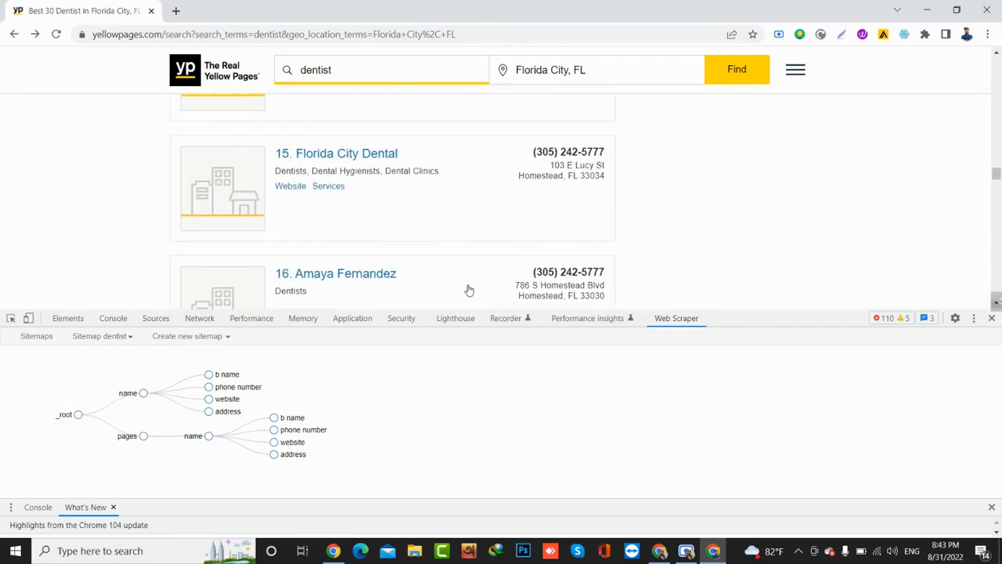
pyautogui.scroll(-4, 469, 290)
pyautogui.scroll(-16, 468, 290)
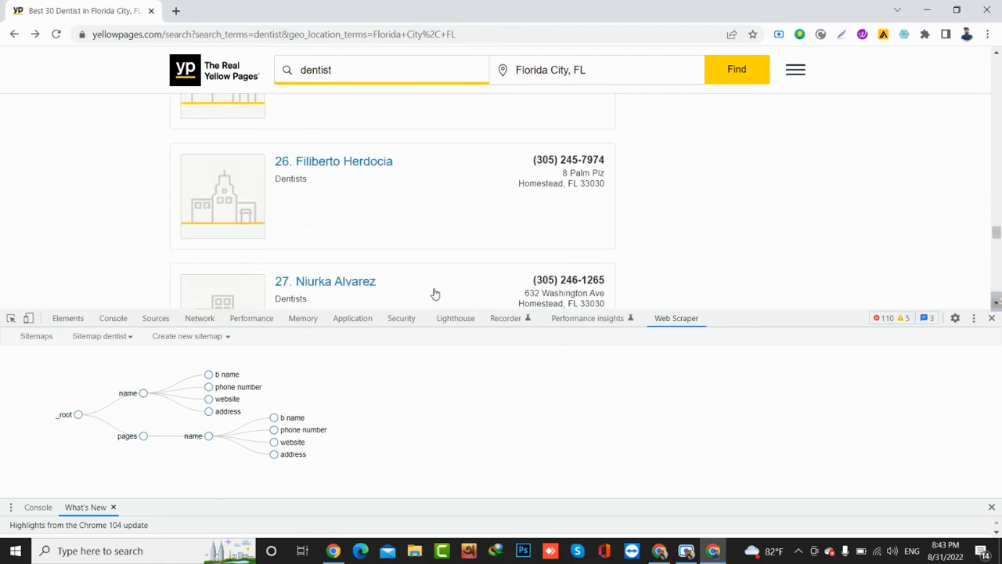
pyautogui.scroll(-4, 435, 294)
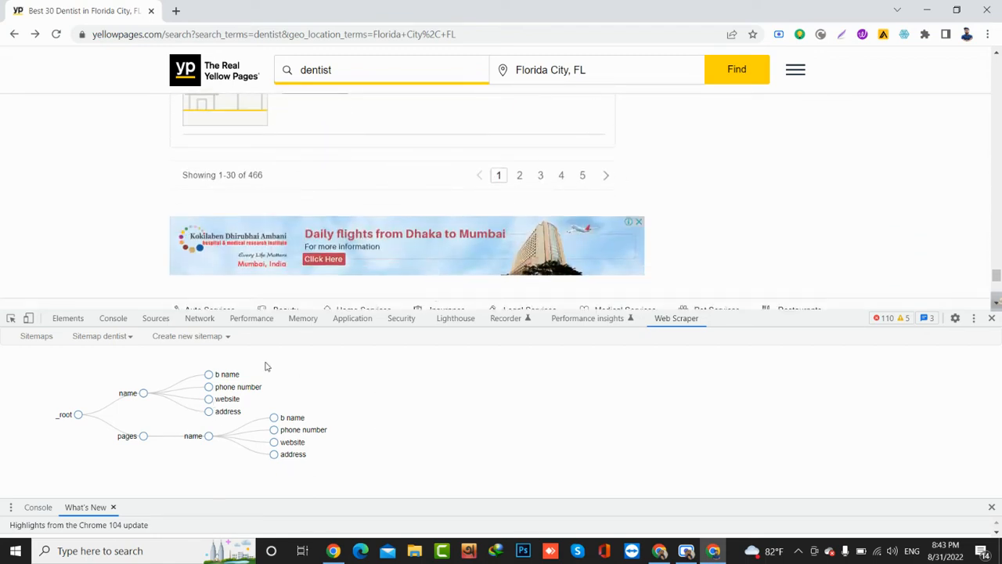
# Start scraping with the dentist sitemap, using a 2000 ms request interval and a 2000 ms page load delay.
pyautogui.click(129, 341)
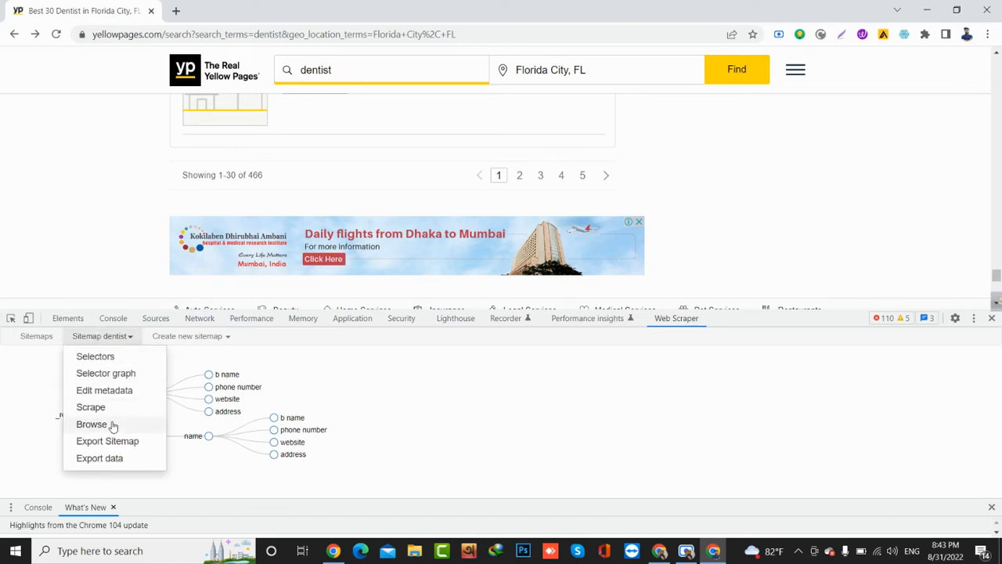
pyautogui.click(91, 407)
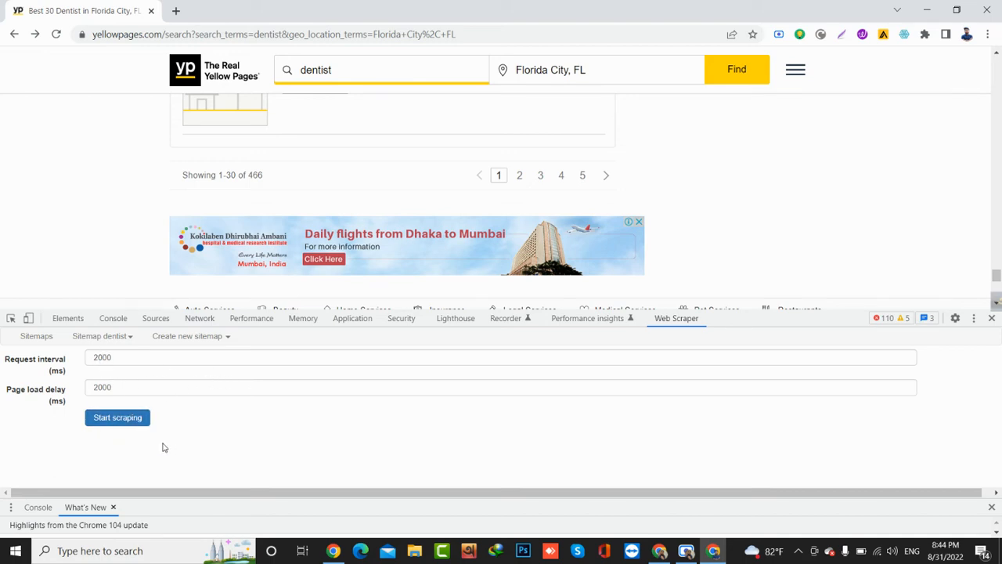
pyautogui.click(126, 422)
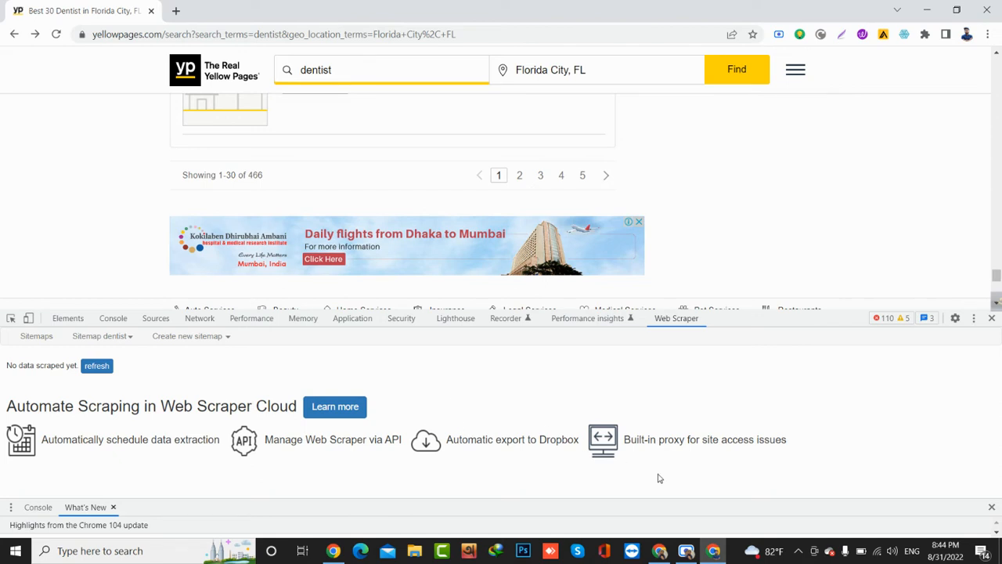
pyautogui.click(708, 550)
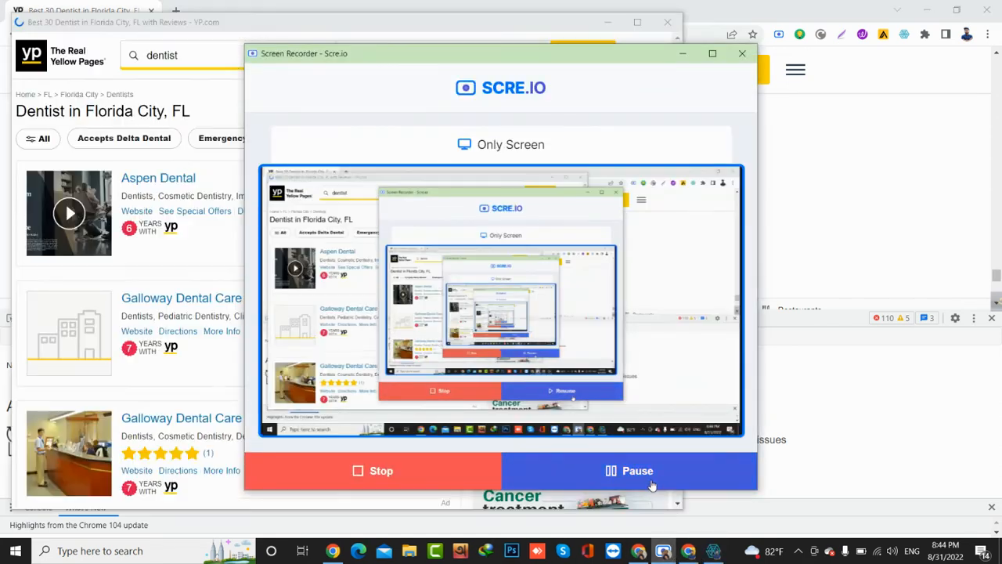
pyautogui.click(681, 54)
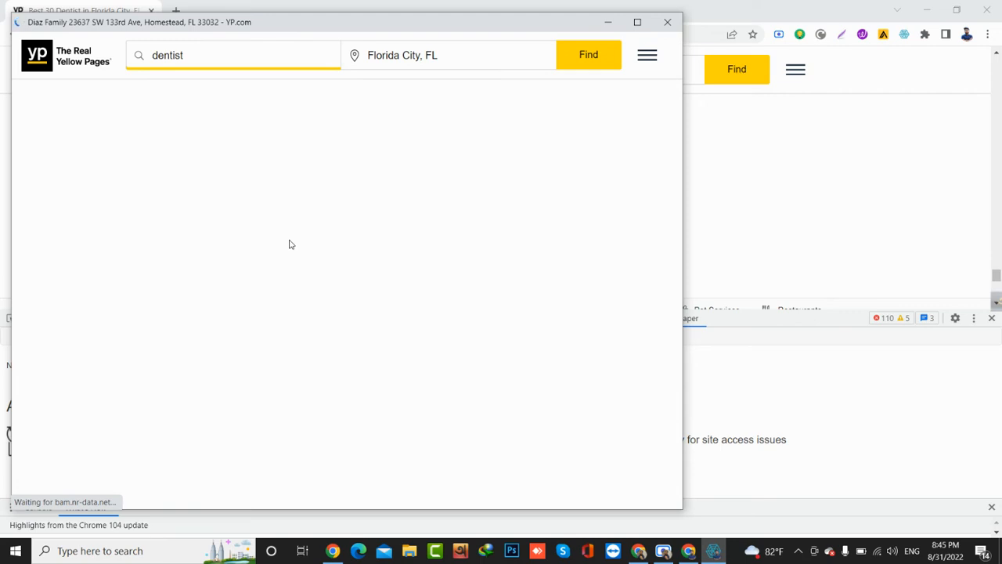
pyautogui.click(663, 550)
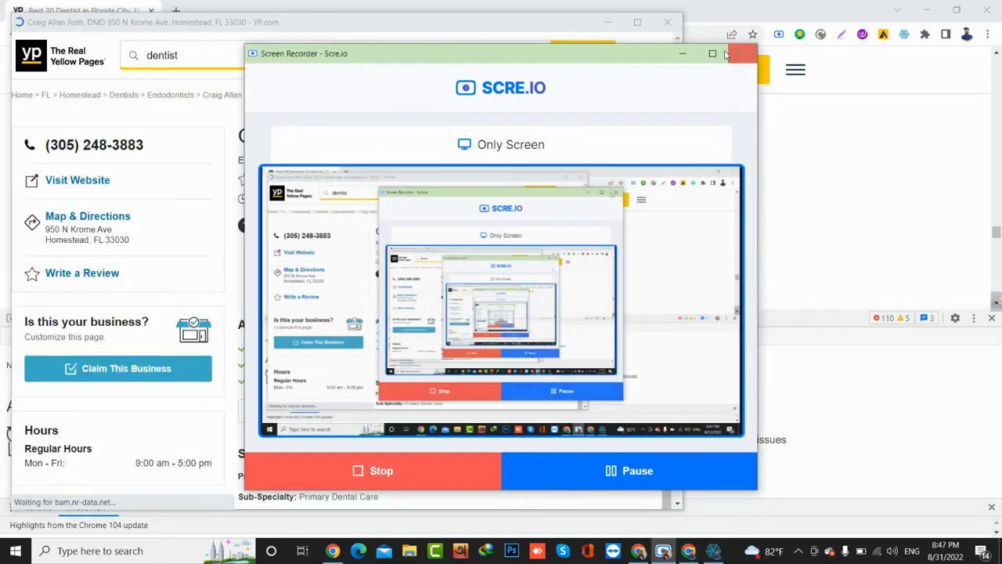
pyautogui.click(682, 53)
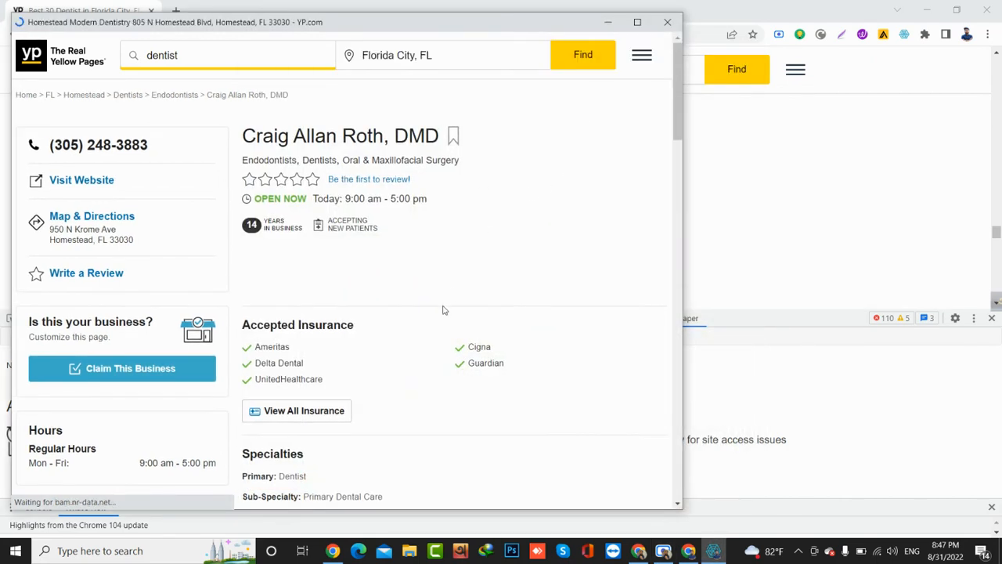
# Minimize the scraping window, refresh the scraped data and look through the collected dentist rows and columns.
pyautogui.click(612, 23)
pyautogui.click(90, 367)
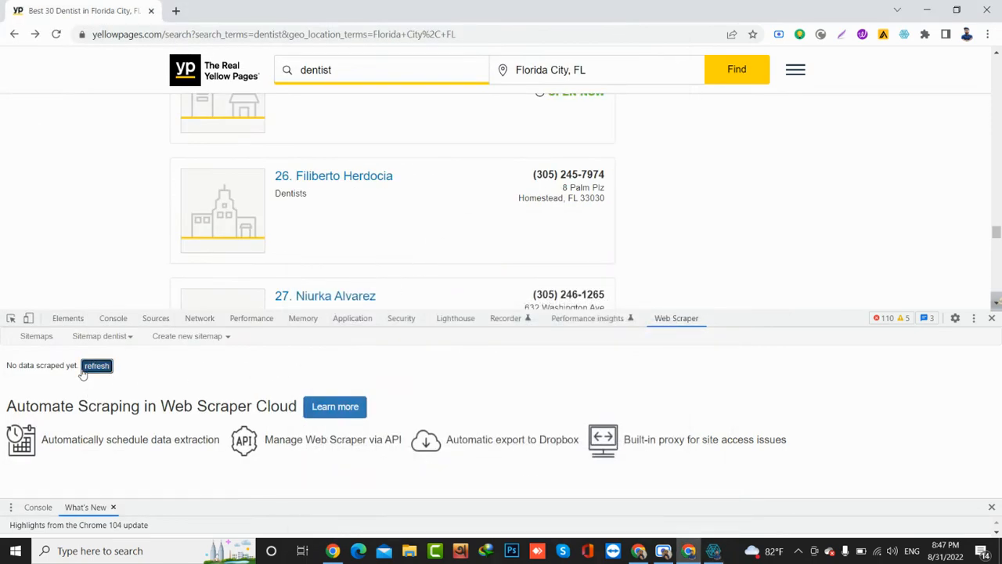
pyautogui.scroll(-4, 123, 388)
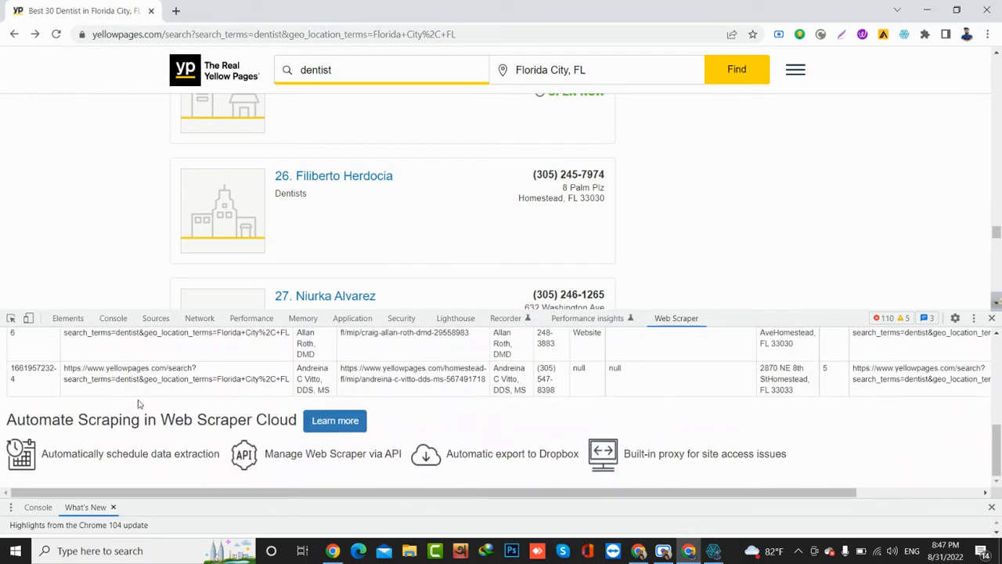
pyautogui.scroll(4, 140, 404)
pyautogui.hscroll(1, 139, 404)
pyautogui.hscroll(-1, 140, 404)
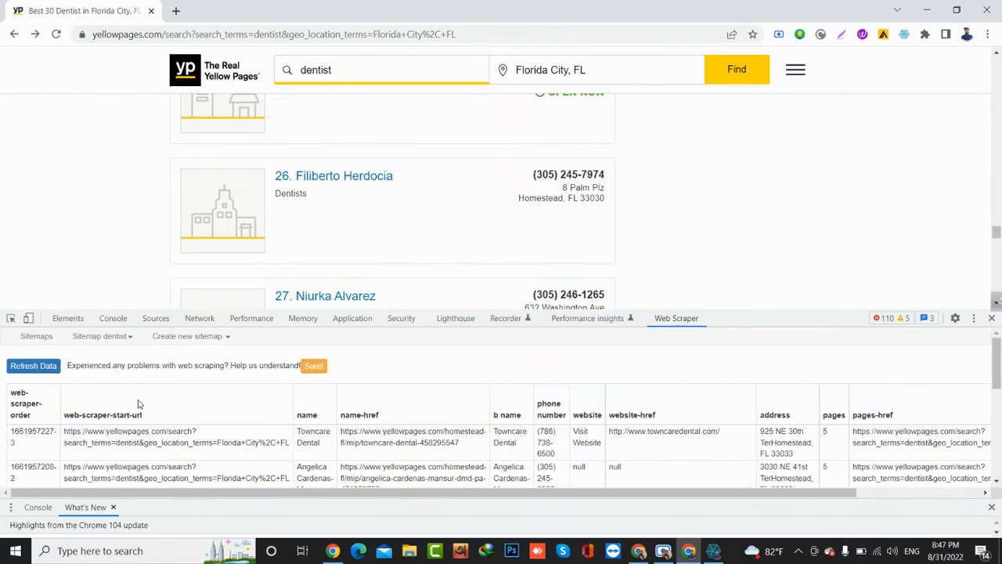
pyautogui.scroll(-3, 139, 404)
pyautogui.scroll(2, 140, 404)
pyautogui.scroll(-5, 140, 404)
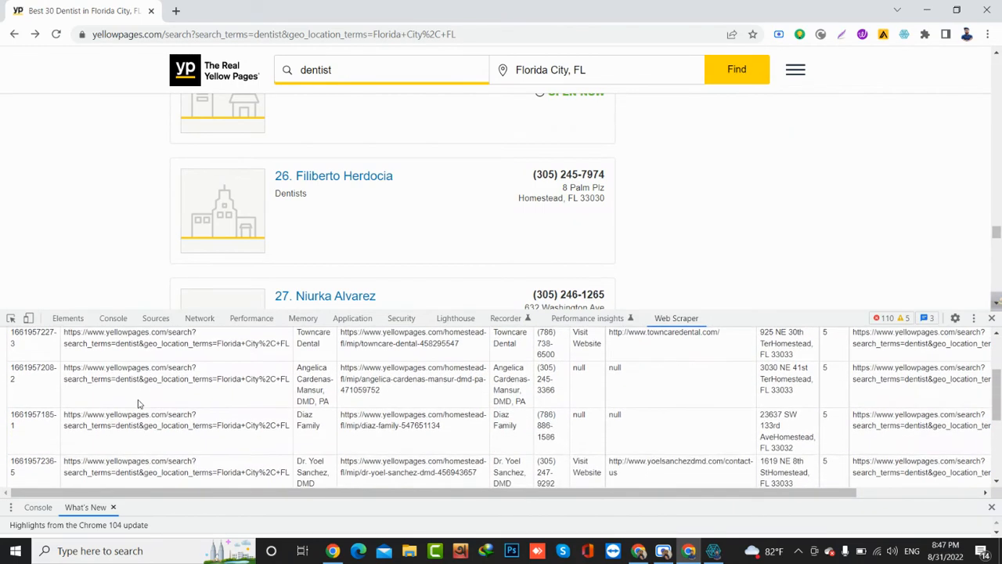
pyautogui.scroll(-1, 447, 465)
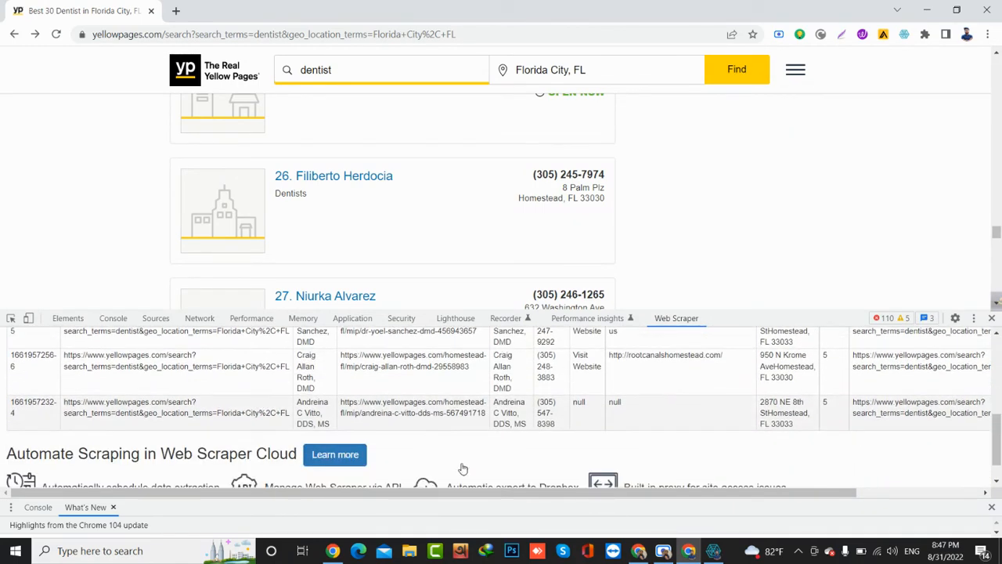
# Check the running scraping window and refresh the scraped data again to look through the newly collected rows.
pyautogui.click(714, 551)
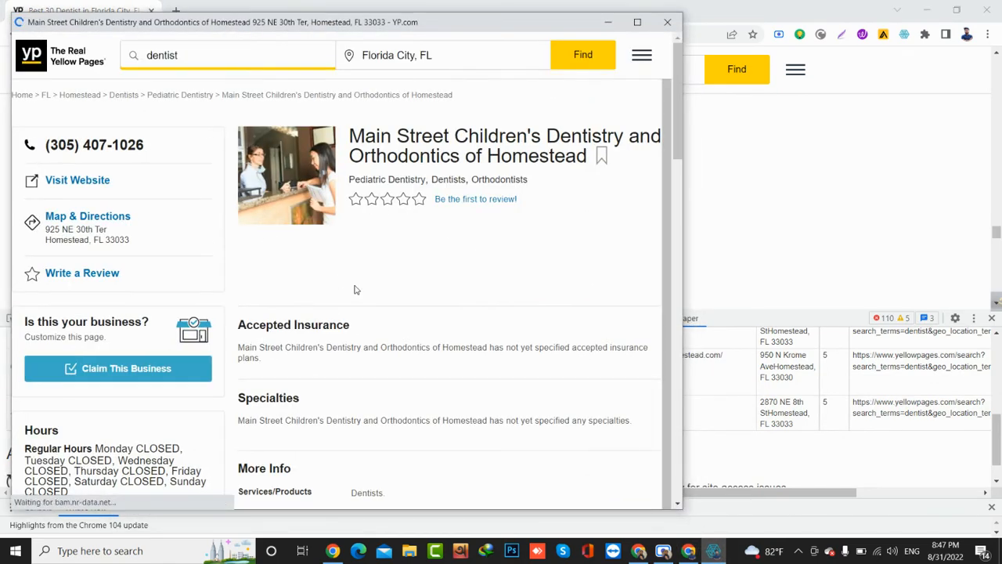
pyautogui.click(607, 22)
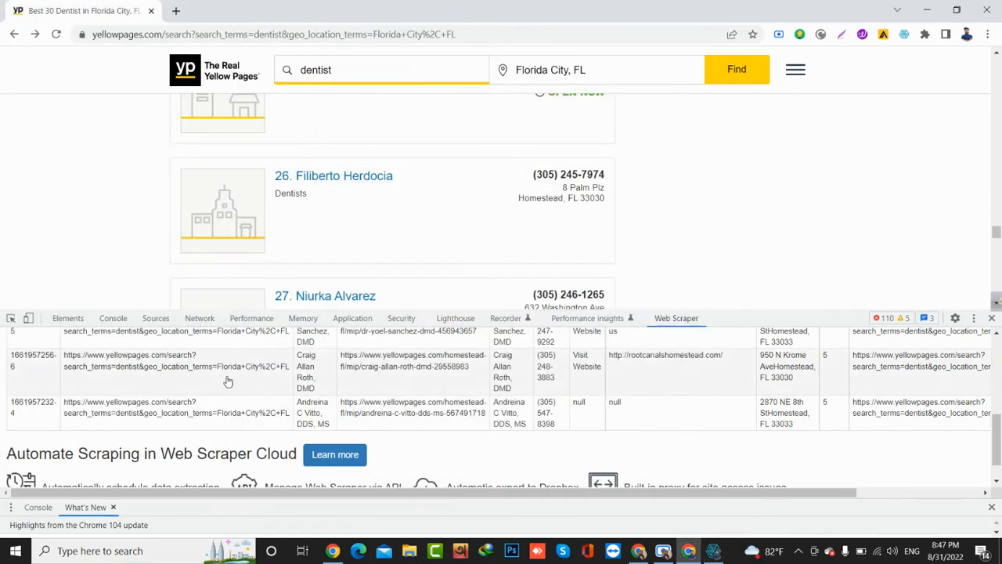
pyautogui.scroll(5, 225, 379)
pyautogui.click(51, 371)
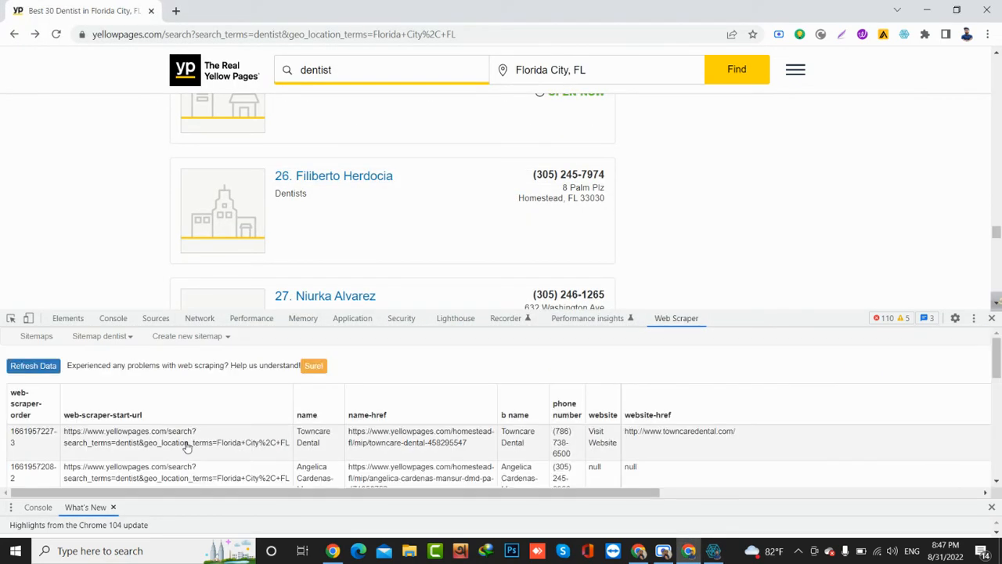
pyautogui.scroll(-10, 185, 447)
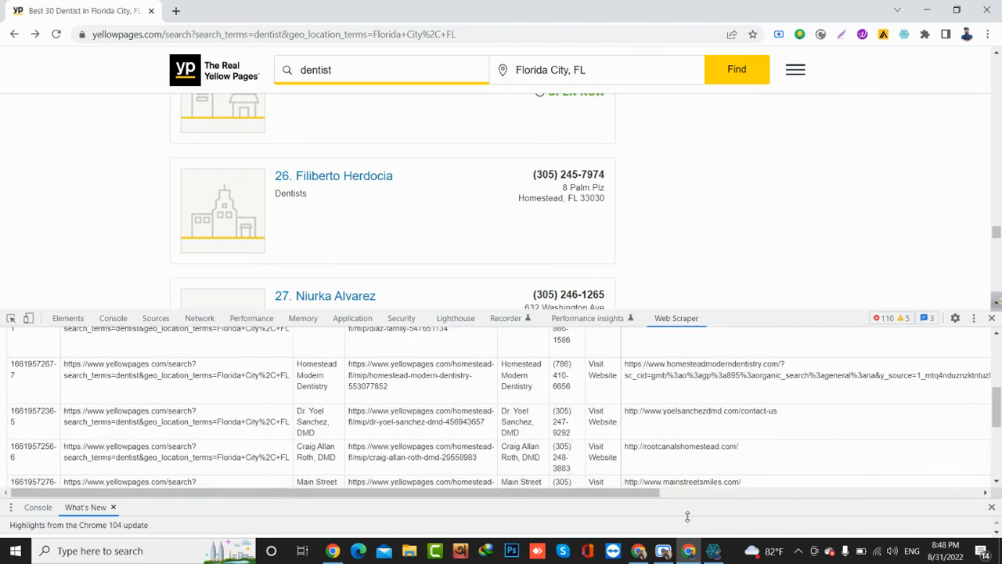
pyautogui.moveTo(711, 549)
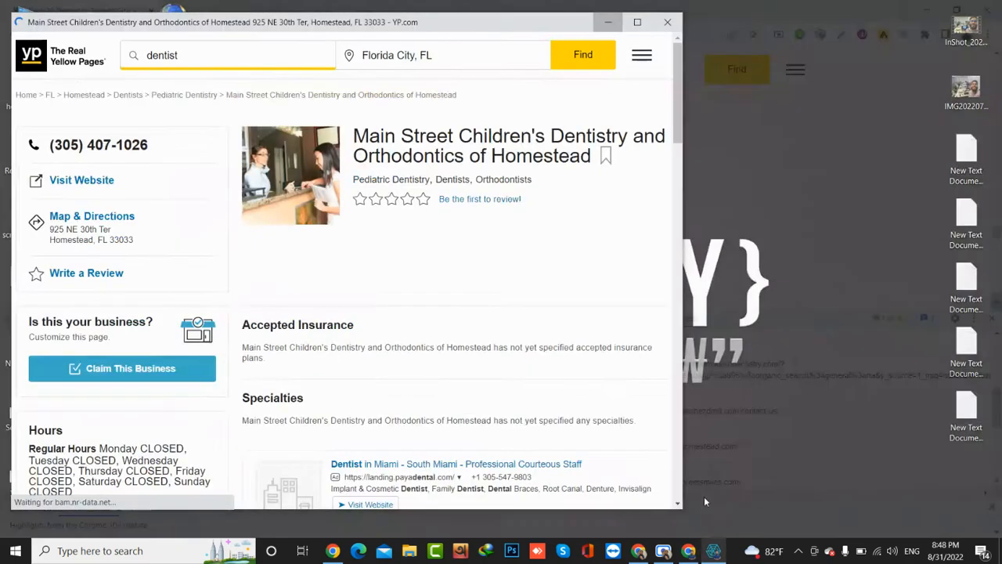
pyautogui.click(703, 497)
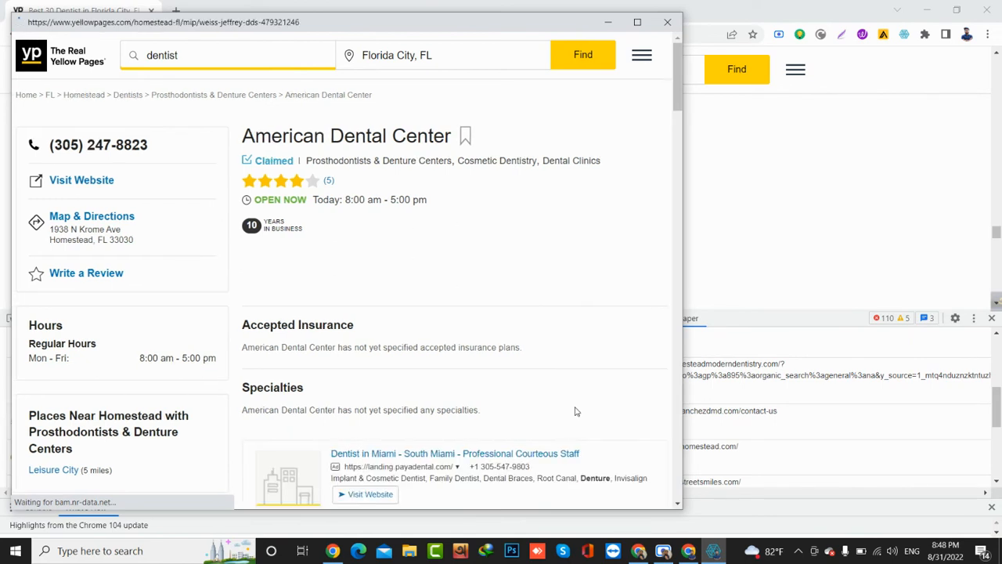
pyautogui.click(667, 551)
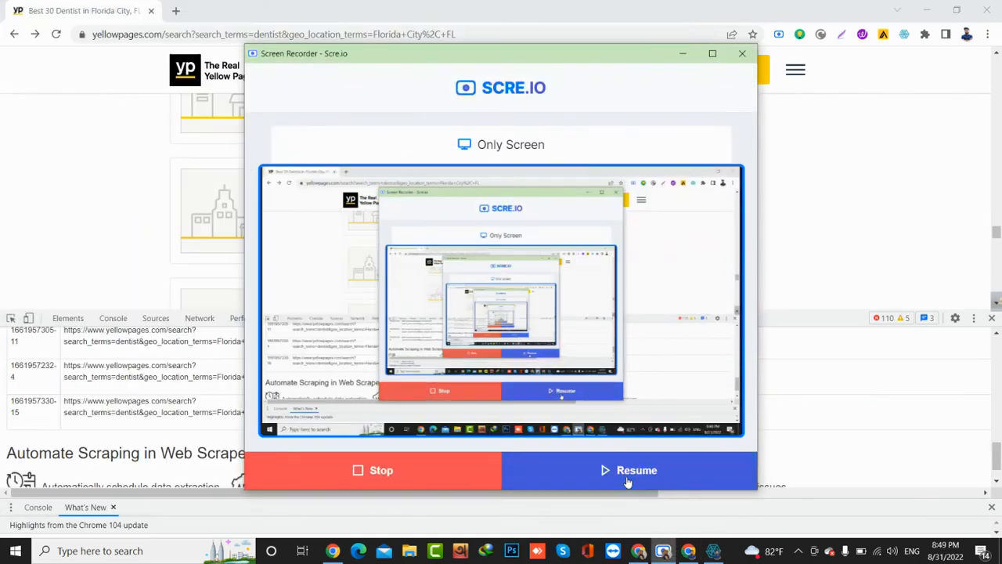
pyautogui.click(681, 55)
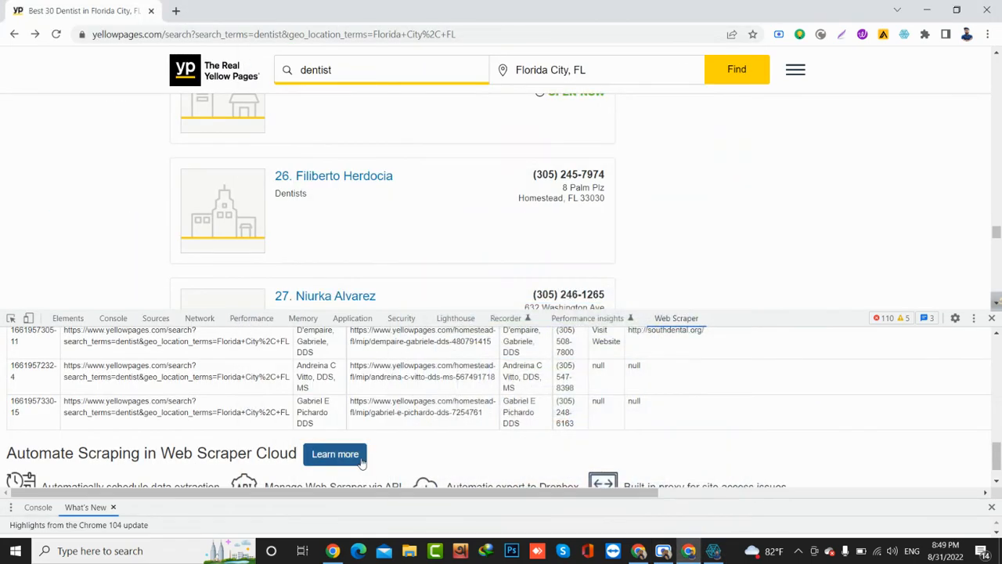
# Look through the updated dentist rows and close the scraping window to stop the scrape.
pyautogui.scroll(5, 325, 419)
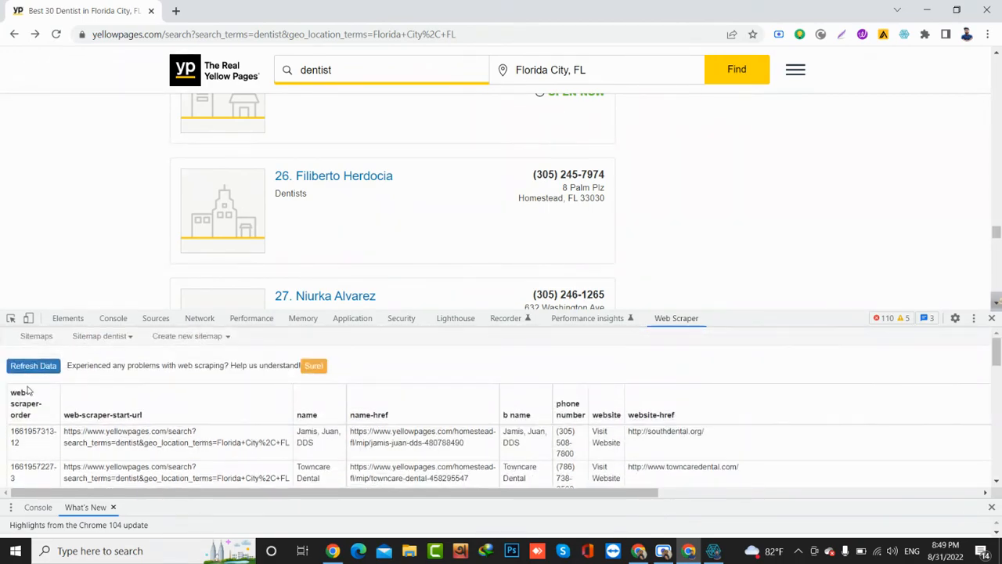
pyautogui.scroll(-10, 204, 423)
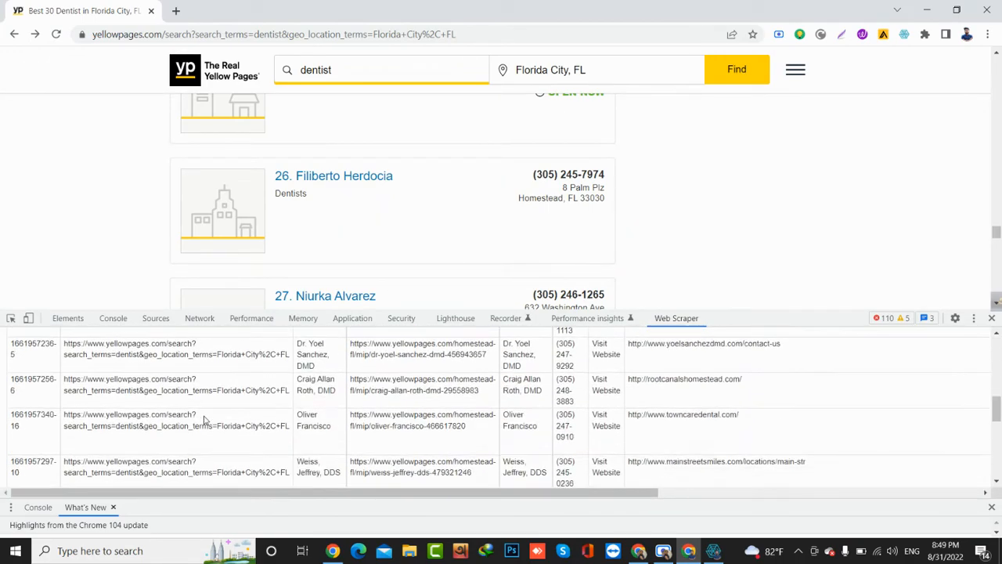
pyautogui.scroll(-2, 213, 430)
pyautogui.scroll(5, 212, 440)
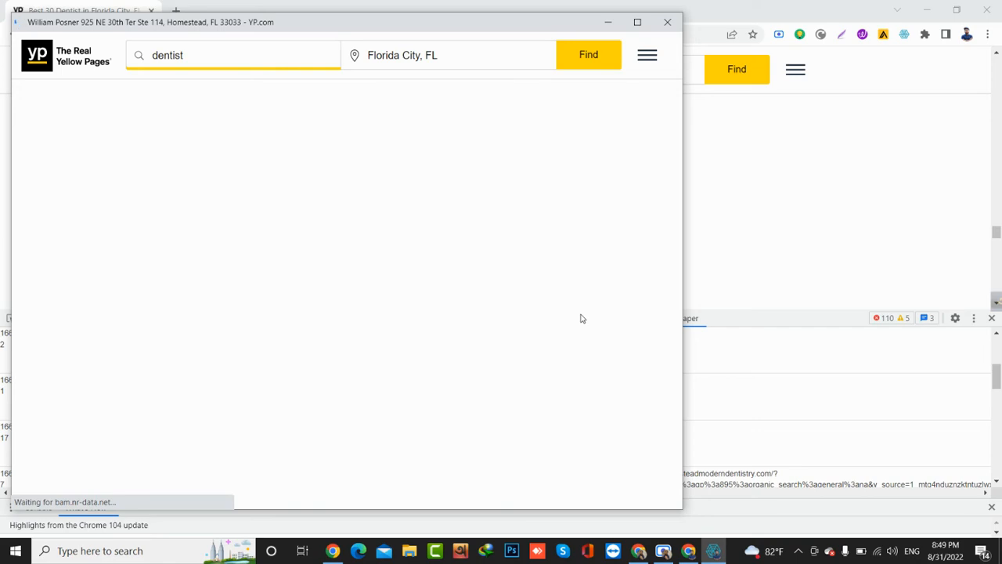
pyautogui.click(666, 23)
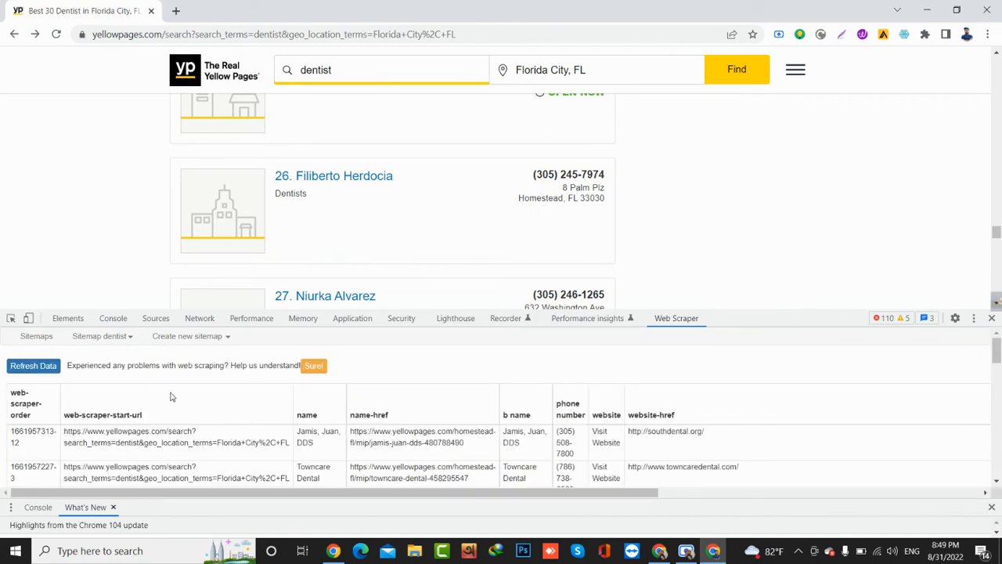
# Review the scraped dentist table from its first row to its last.
pyautogui.scroll(-5, 171, 397)
pyautogui.scroll(-5, 173, 398)
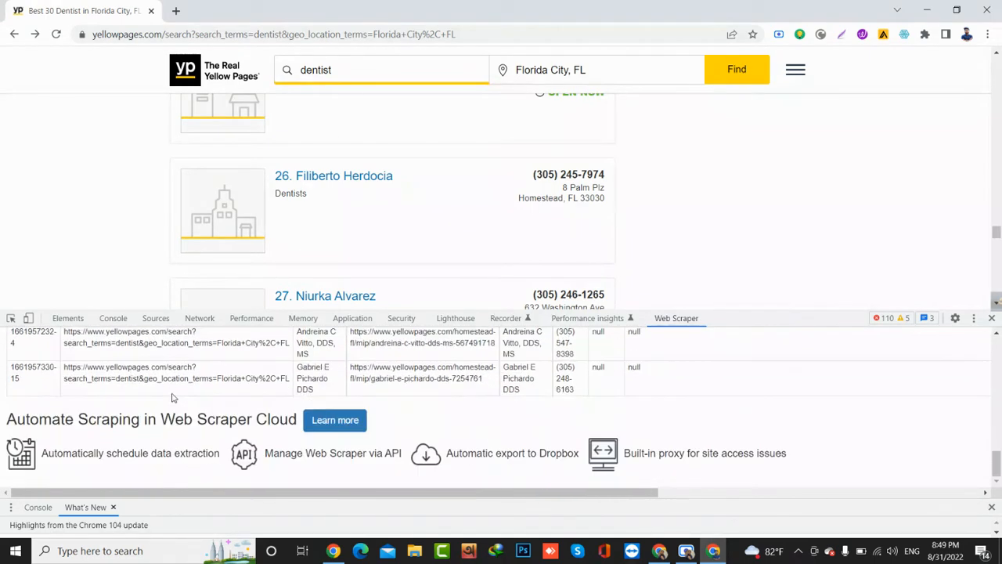
pyautogui.scroll(7, 172, 398)
pyautogui.scroll(5, 172, 397)
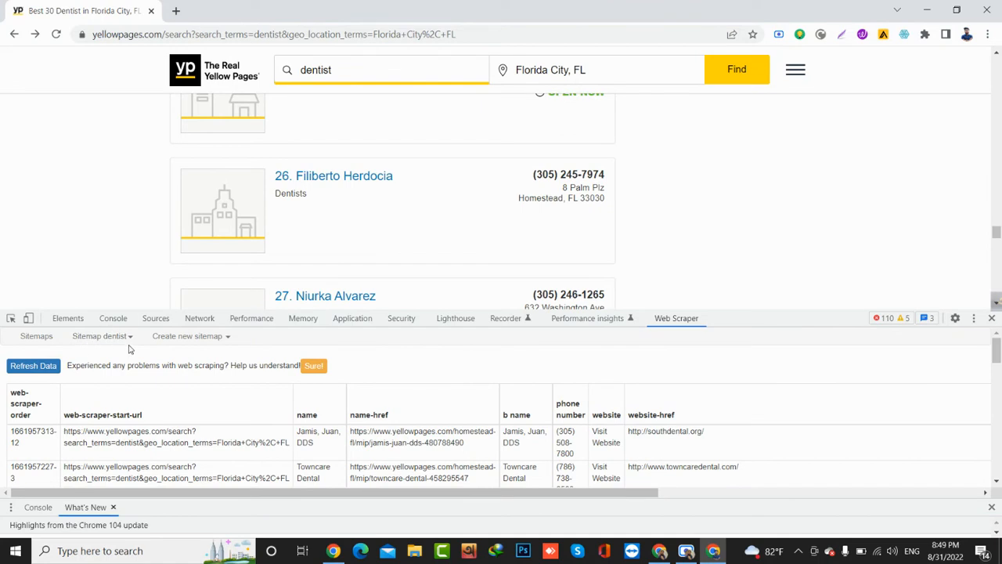
# Look over the remaining Yellow Pages listings and export the dentist sitemap's scraped data as an XLSX file.
pyautogui.scroll(-7, 441, 226)
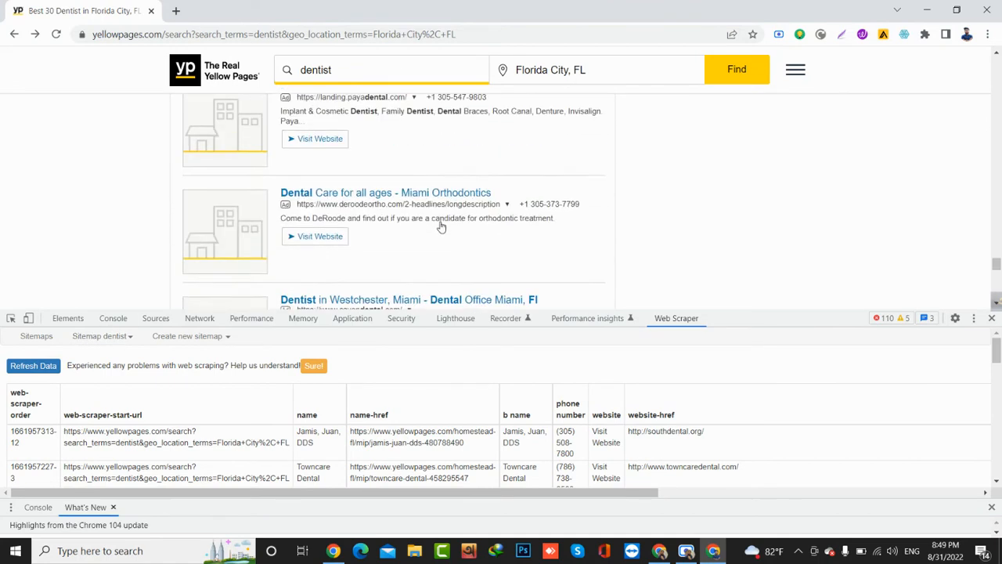
pyautogui.scroll(-2, 422, 238)
pyautogui.scroll(1, 383, 258)
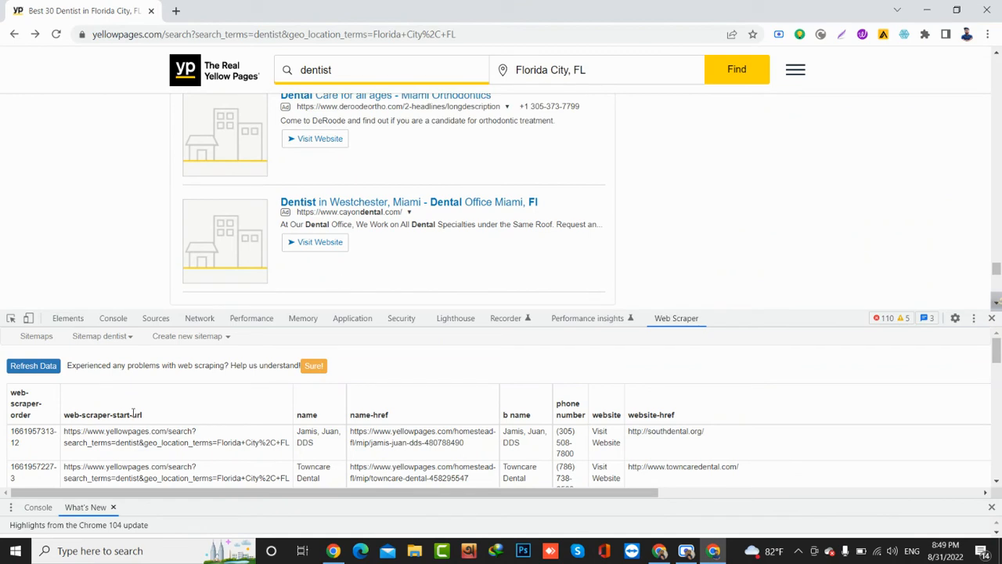
pyautogui.click(128, 337)
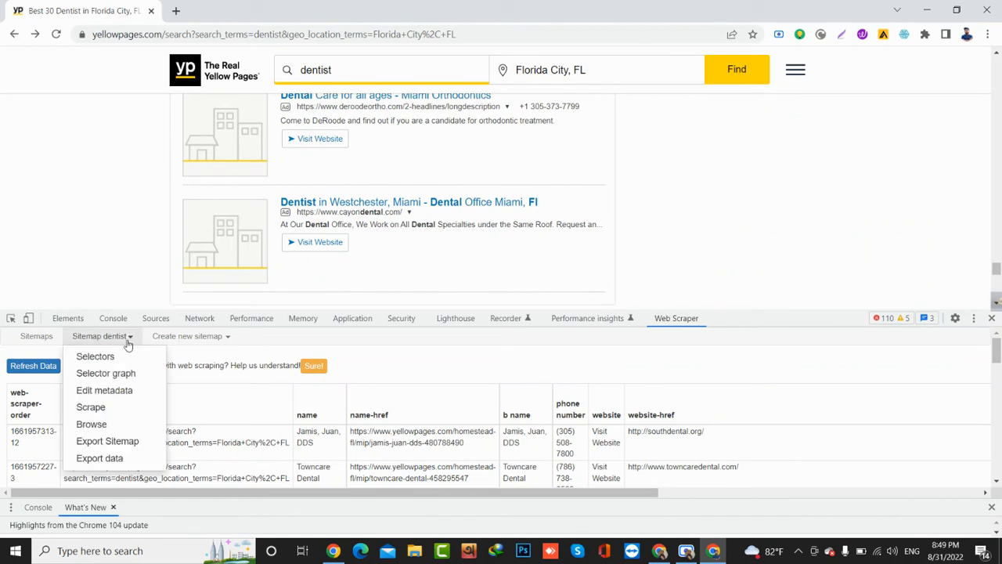
pyautogui.click(100, 458)
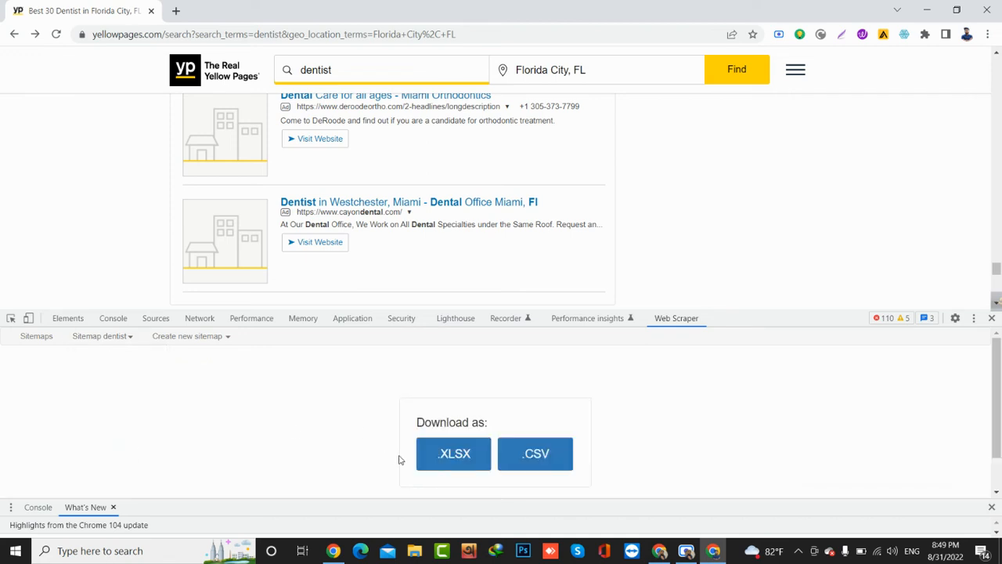
pyautogui.click(455, 462)
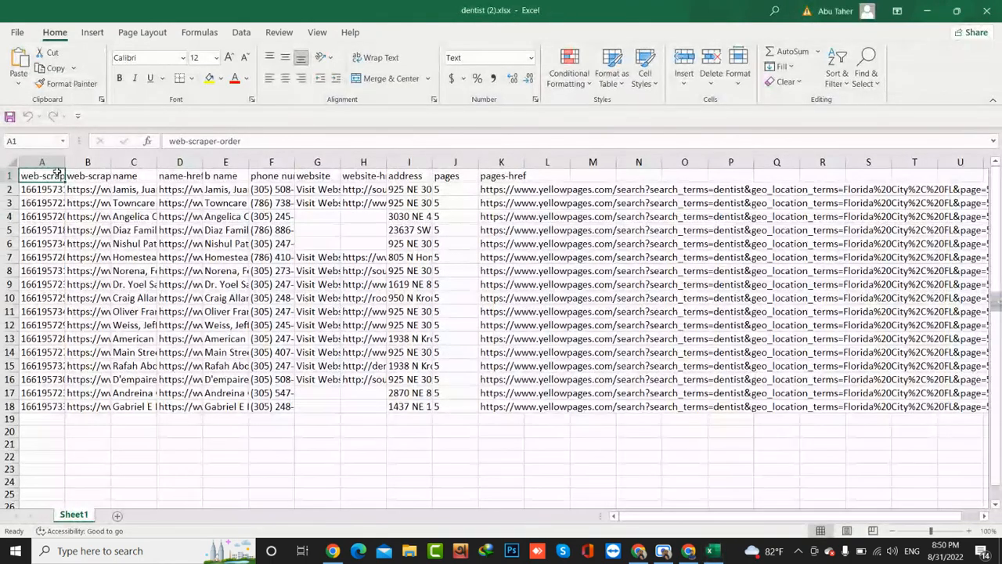
# In the exported dentist (2).xlsx workbook in Excel, widen the web-scraper-order column to read it and delete that column.
pyautogui.moveTo(65, 169); pyautogui.dragTo(214, 173)
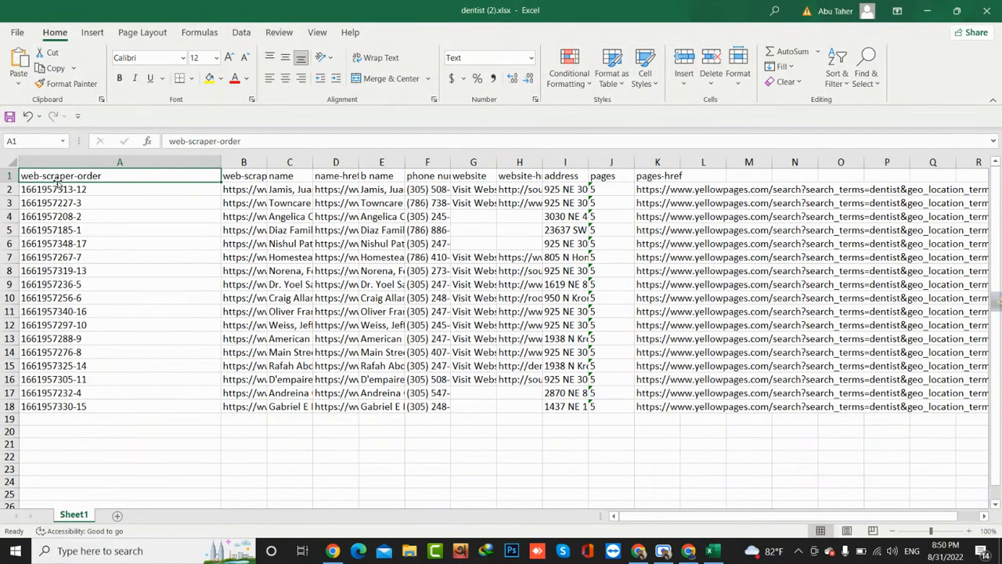
pyautogui.rightClick(120, 163)
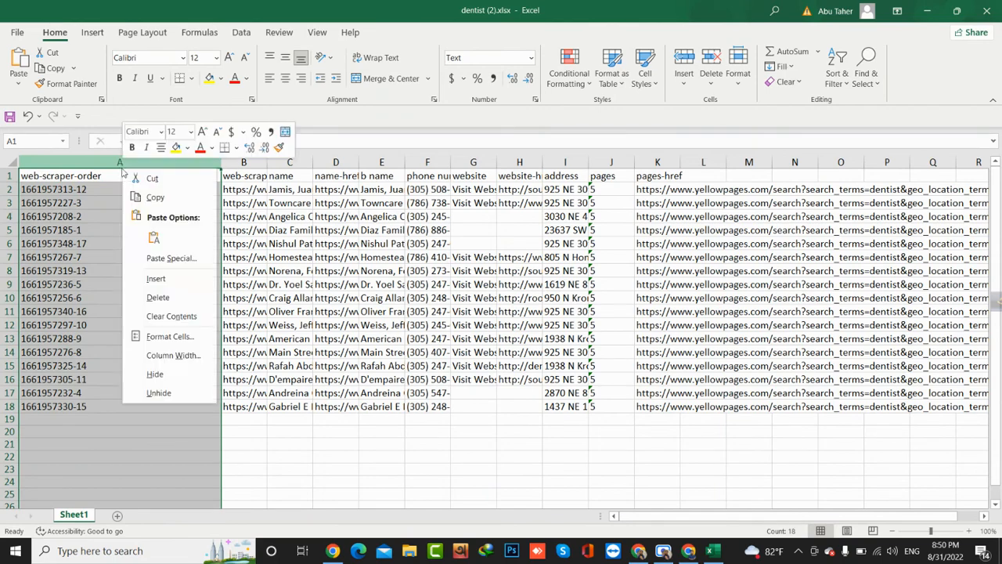
pyautogui.click(170, 292)
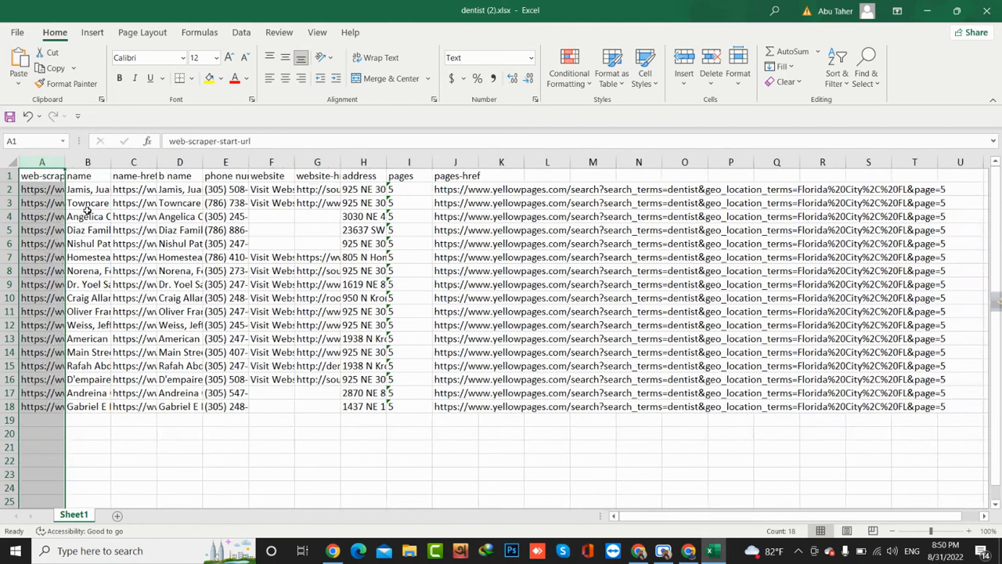
# Widen the web-scraper-start-url column and the name column so that their contents are easier to read.
pyautogui.moveTo(65, 162); pyautogui.dragTo(101, 162)
pyautogui.moveTo(168, 201); pyautogui.dragTo(170, 201)
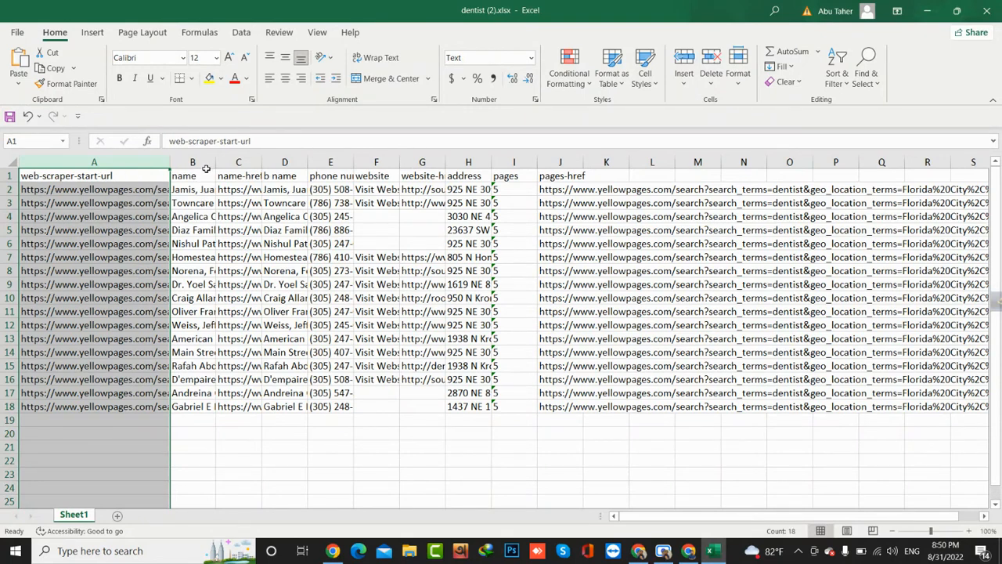
pyautogui.moveTo(214, 162); pyautogui.dragTo(327, 163)
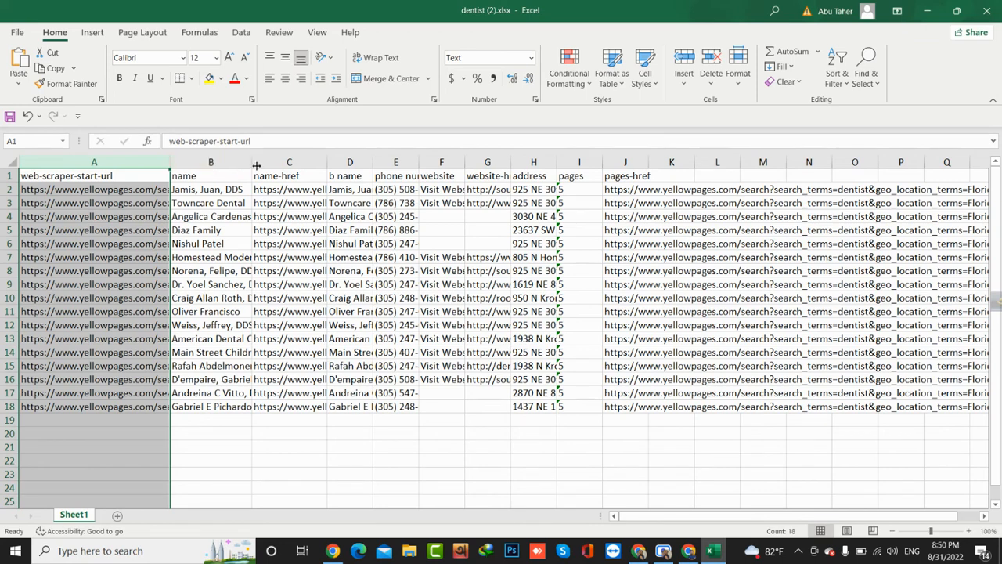
pyautogui.moveTo(253, 162); pyautogui.dragTo(327, 163)
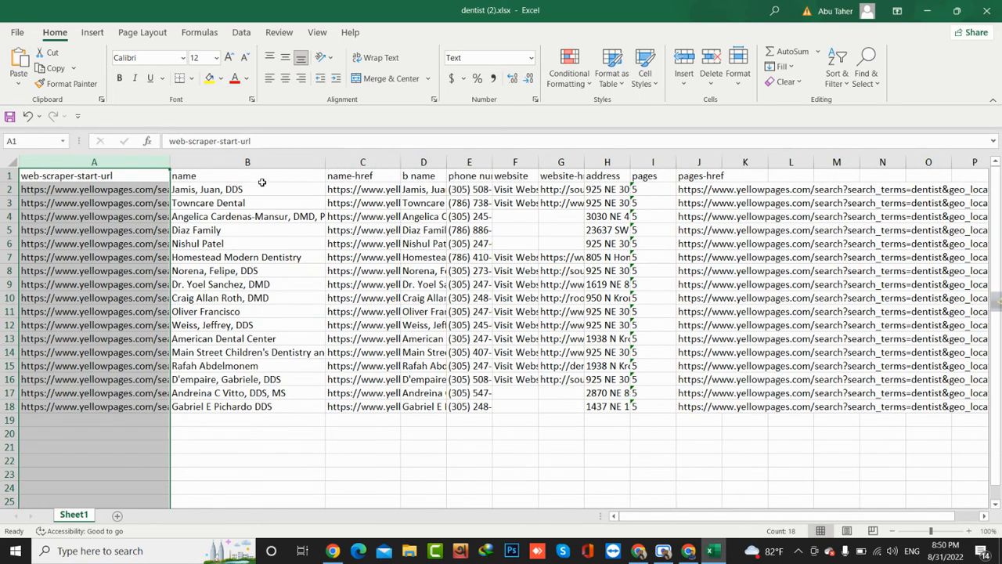
# Delete the name-href column and the duplicate b name column from the sheet.
pyautogui.click(385, 165)
pyautogui.rightClick(384, 164)
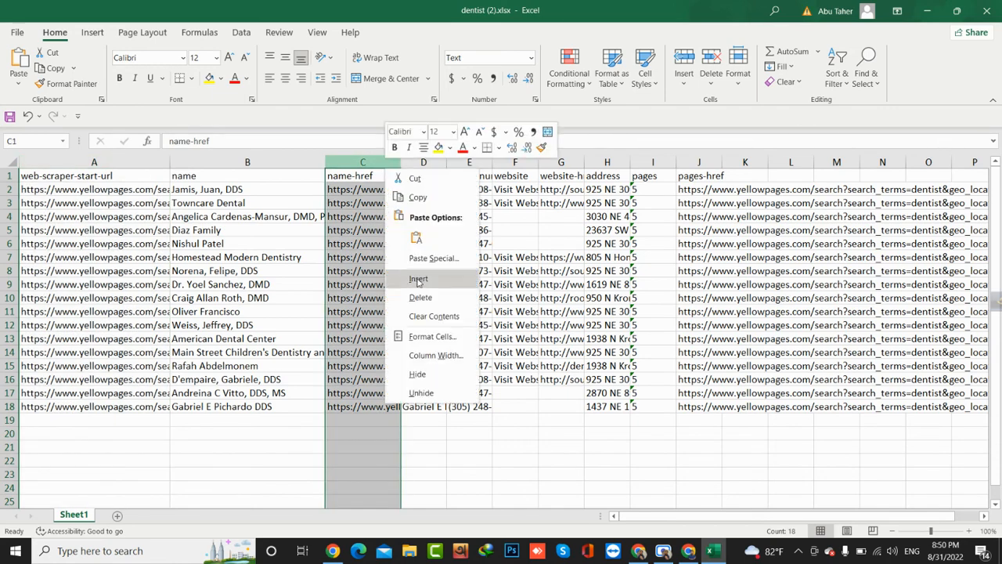
pyautogui.click(419, 301)
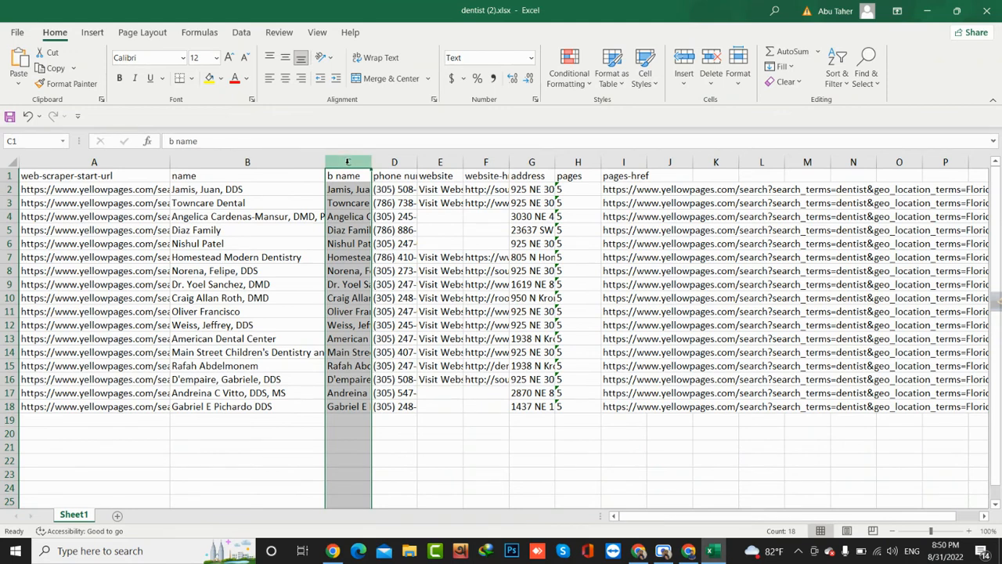
pyautogui.click(347, 165)
pyautogui.rightClick(349, 163)
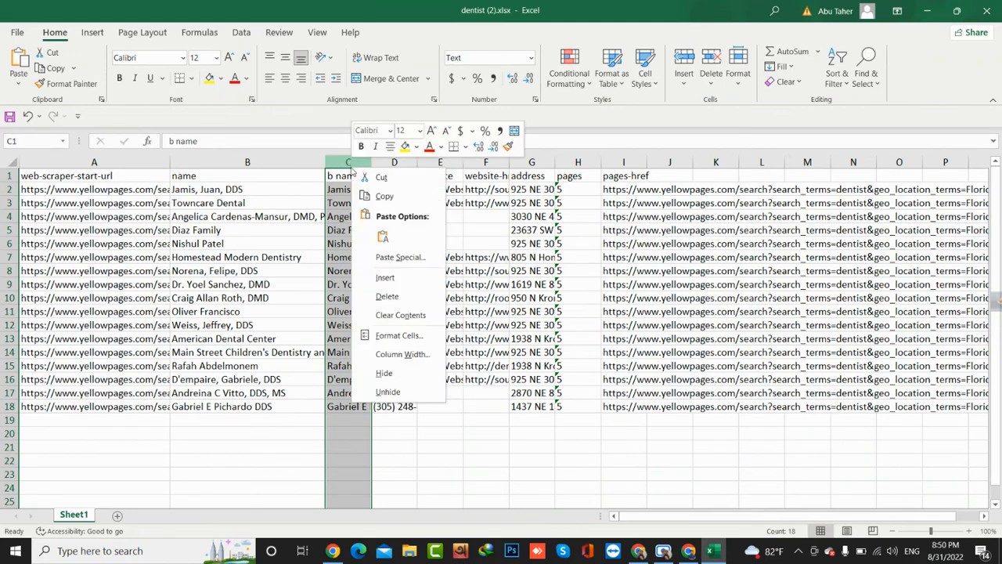
pyautogui.click(387, 296)
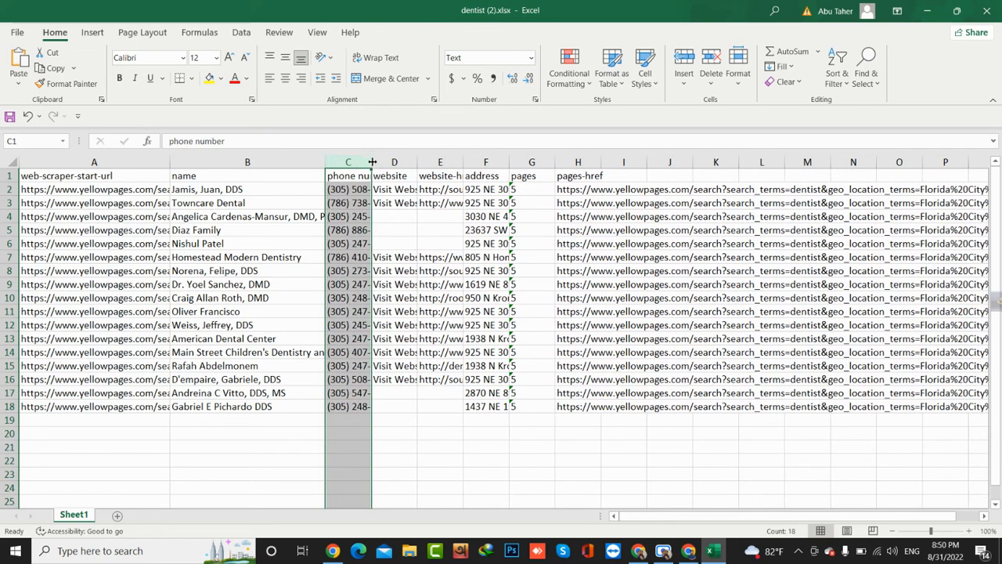
# Widen the phone number column to fit full numbers and delete the website column containing only "Visit Website".
pyautogui.moveTo(373, 162); pyautogui.dragTo(484, 175)
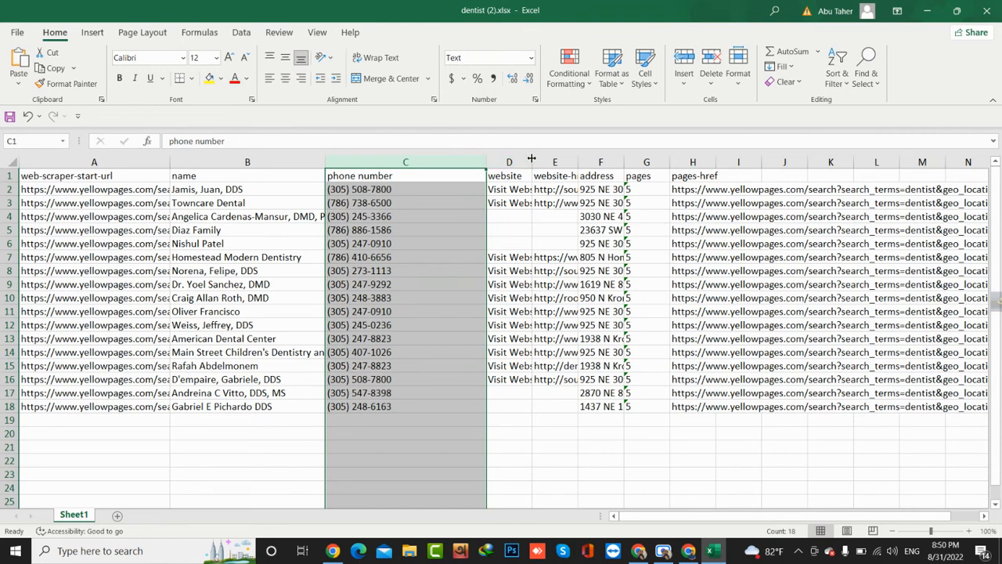
pyautogui.moveTo(528, 162); pyautogui.dragTo(596, 163)
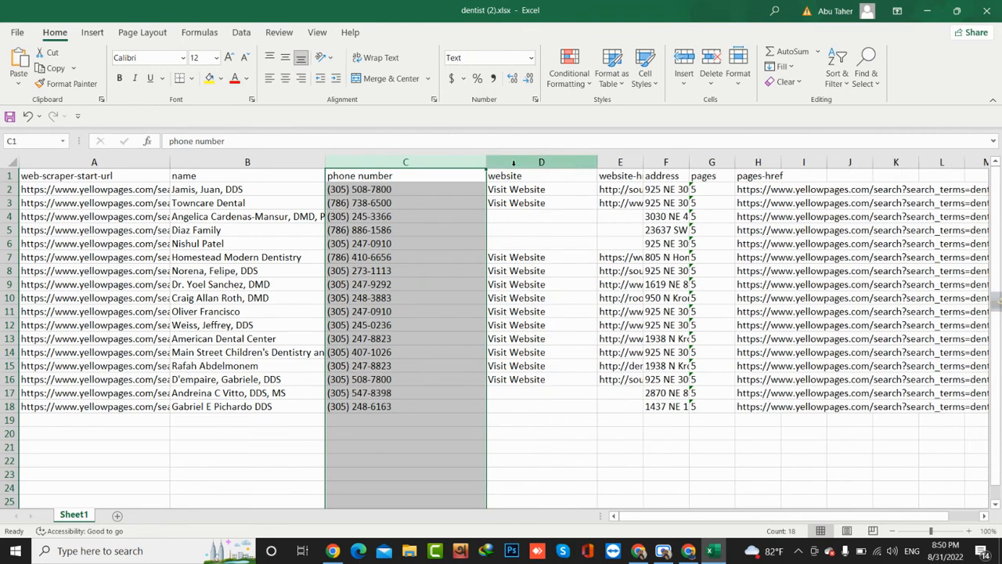
pyautogui.click(513, 162)
pyautogui.rightClick(514, 163)
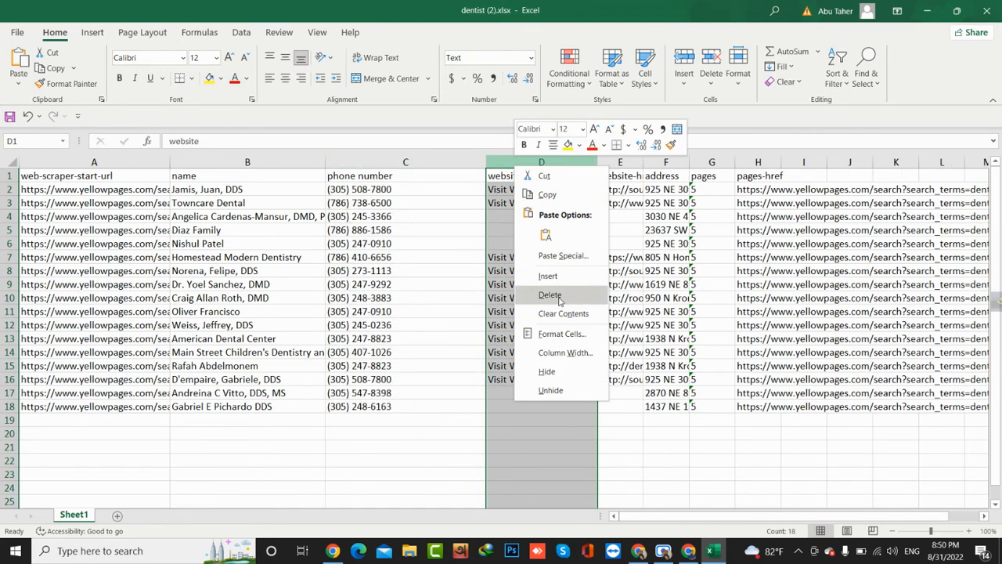
pyautogui.click(558, 297)
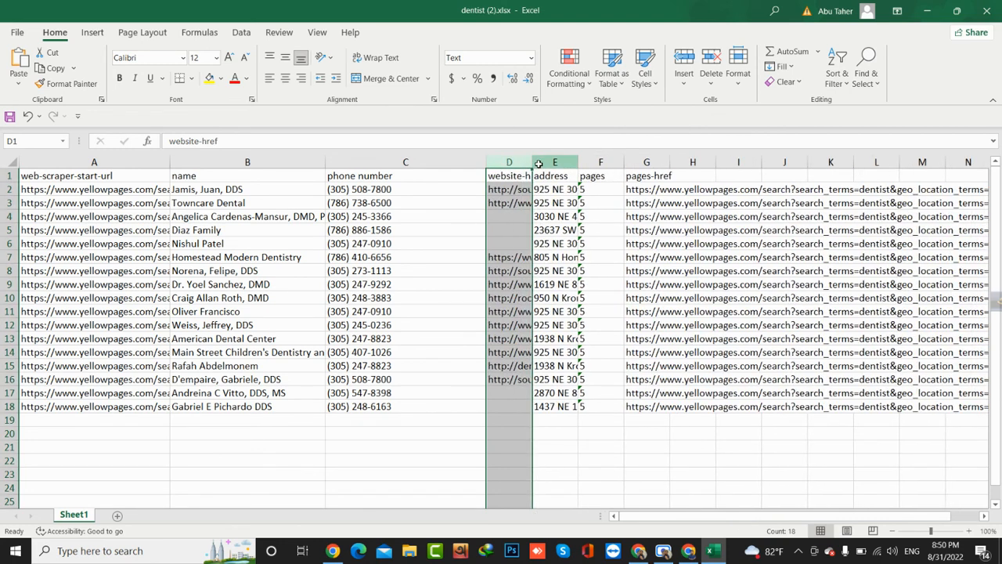
# Widen the website-href column to show the dentists' web addresses and check its empty cells.
pyautogui.moveTo(541, 162); pyautogui.dragTo(647, 162)
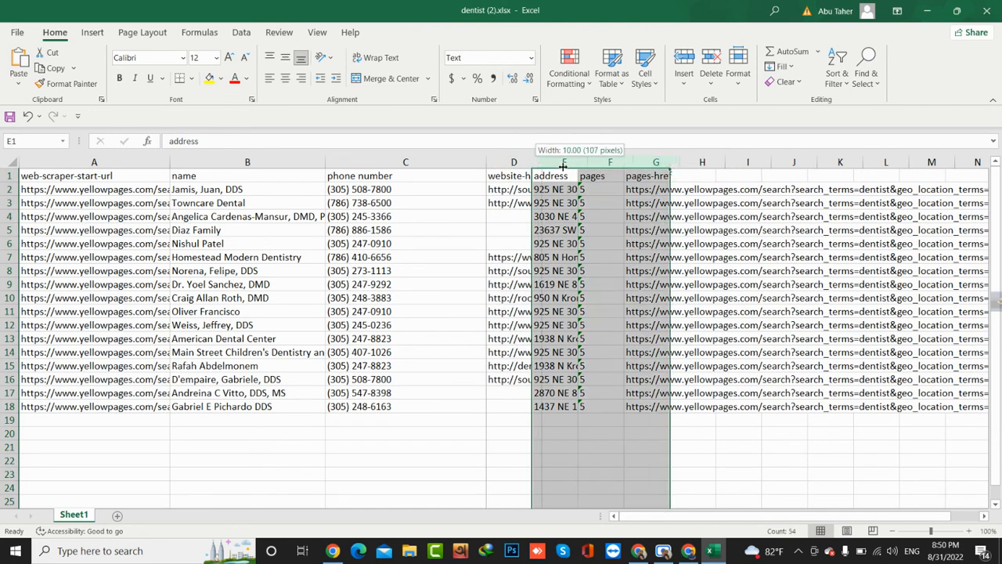
pyautogui.moveTo(535, 162); pyautogui.dragTo(670, 163)
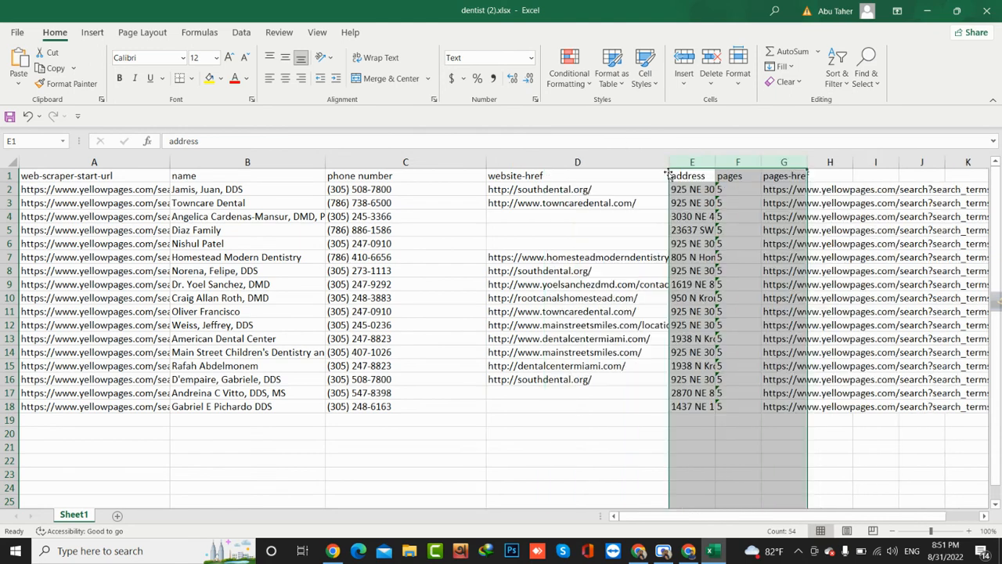
pyautogui.click(584, 398)
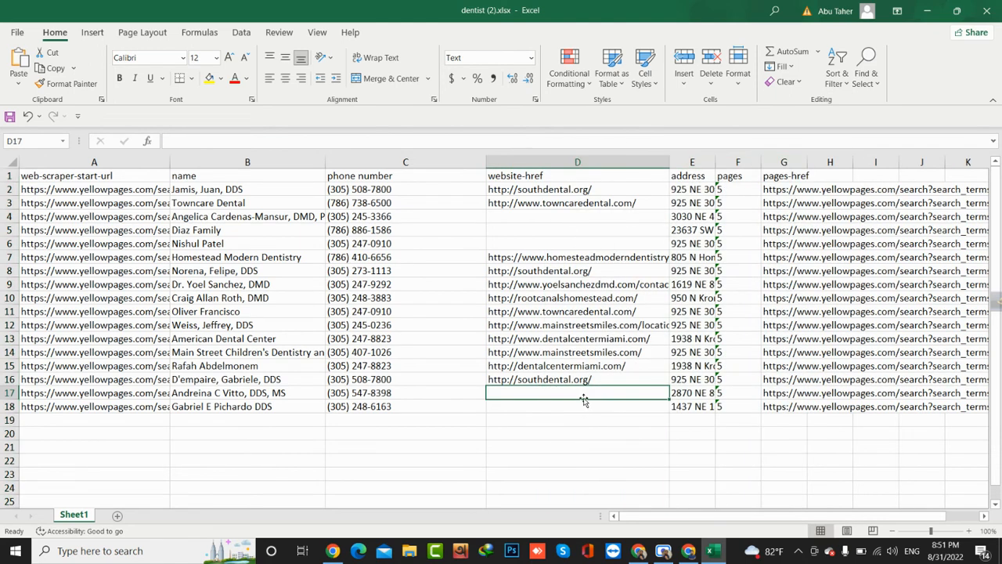
pyautogui.moveTo(583, 398)
pyautogui.mouseDown()
pyautogui.moveTo(584, 235)
pyautogui.moveTo(595, 404)
pyautogui.mouseUp()
pyautogui.click(577, 421)
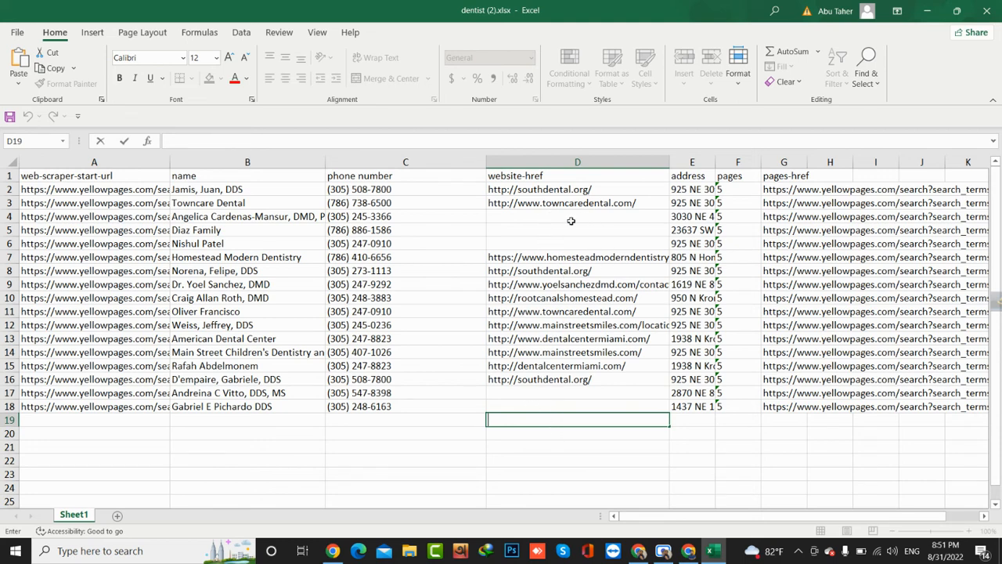
# Widen the address column and delete the pages and pages-href columns beside it.
pyautogui.moveTo(714, 162); pyautogui.dragTo(790, 162)
pyautogui.click(698, 173)
pyautogui.click(817, 171)
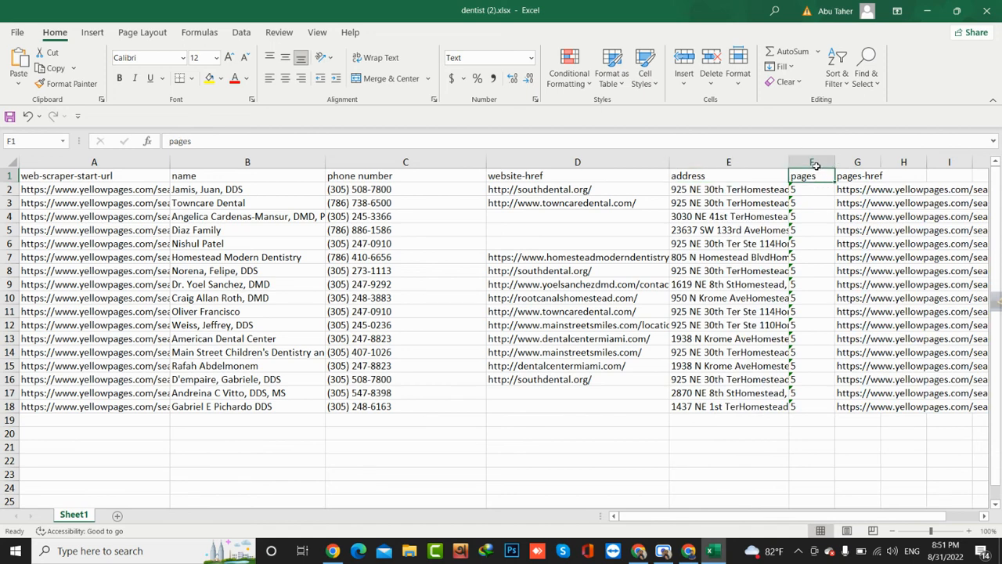
pyautogui.click(815, 163)
pyautogui.rightClick(815, 165)
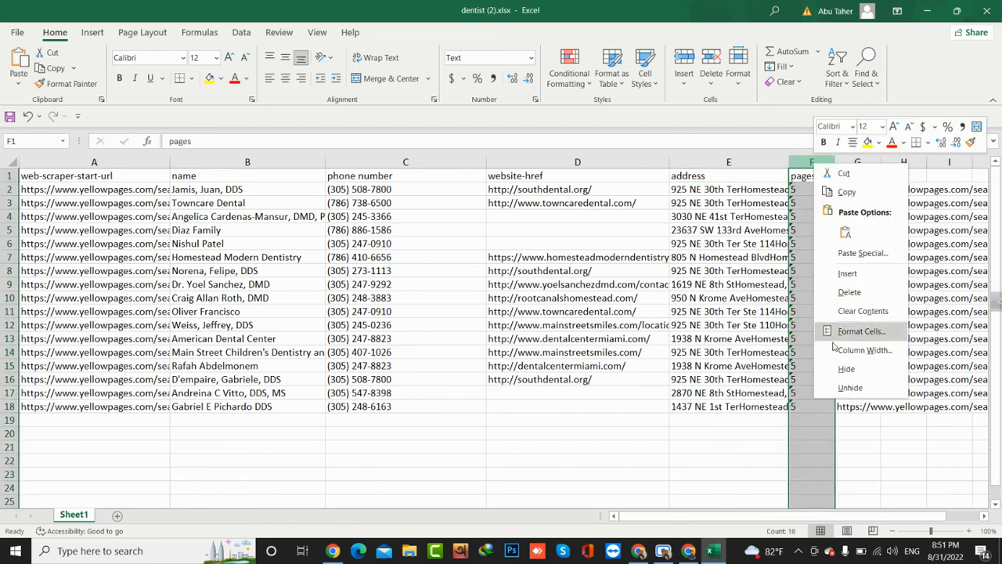
pyautogui.click(849, 292)
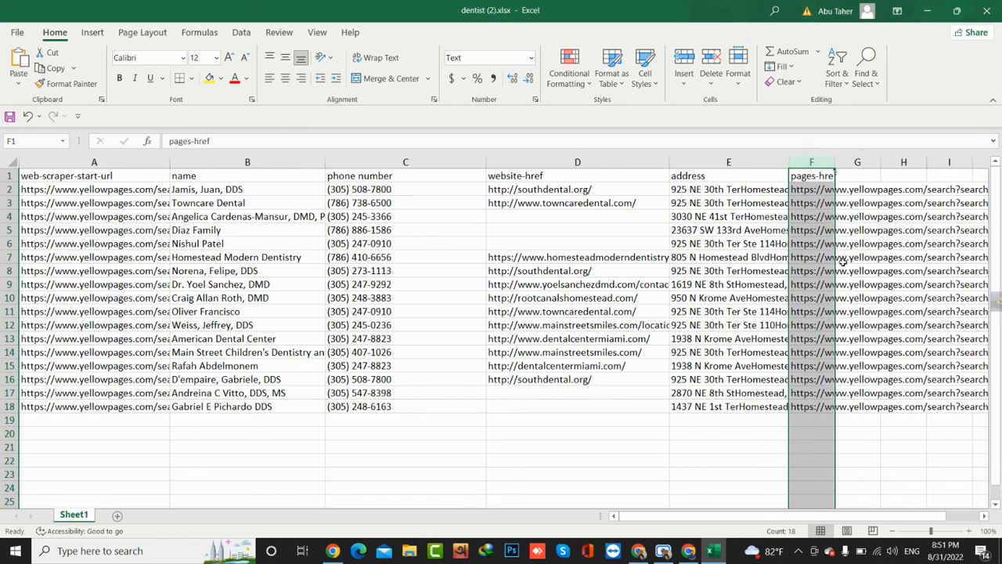
pyautogui.rightClick(823, 163)
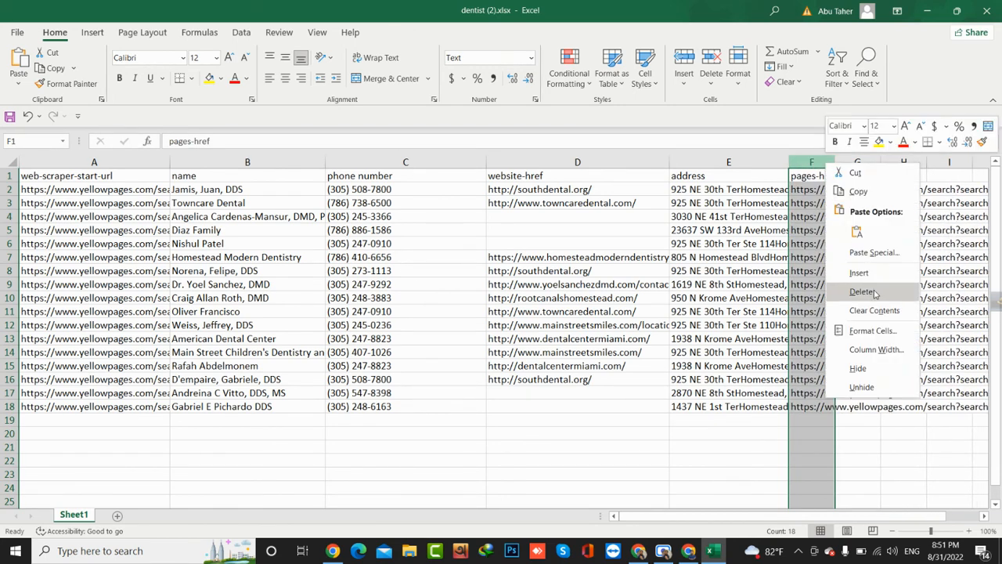
pyautogui.click(865, 291)
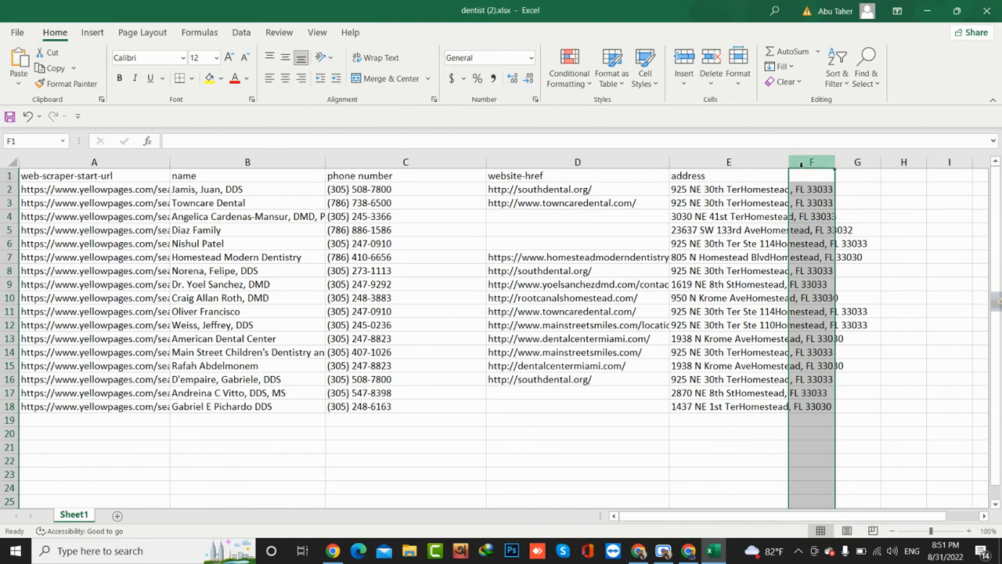
# Widen the address column further so that each complete street address fits inside it.
pyautogui.moveTo(790, 164); pyautogui.dragTo(918, 169)
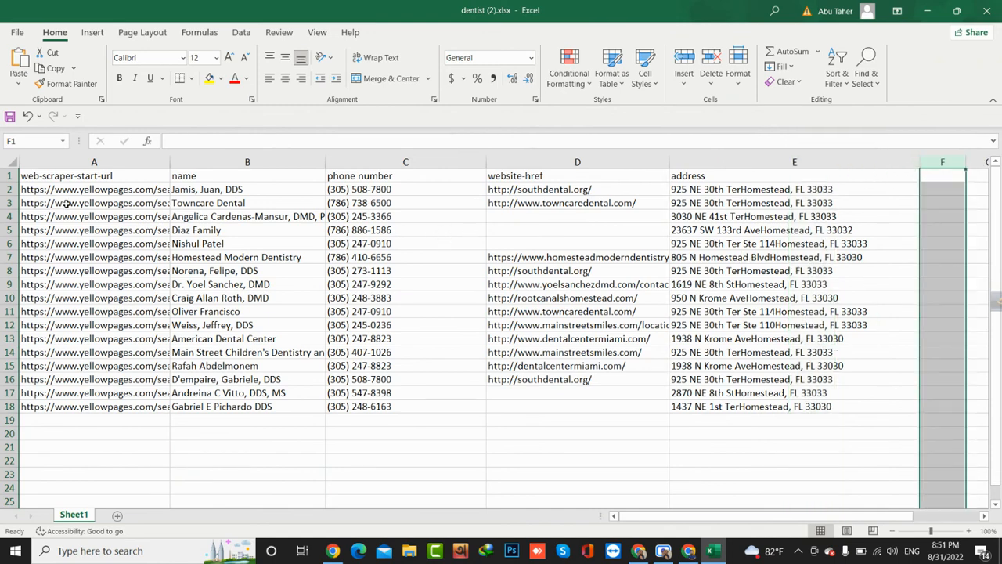
pyautogui.click(832, 177)
pyautogui.click(550, 144)
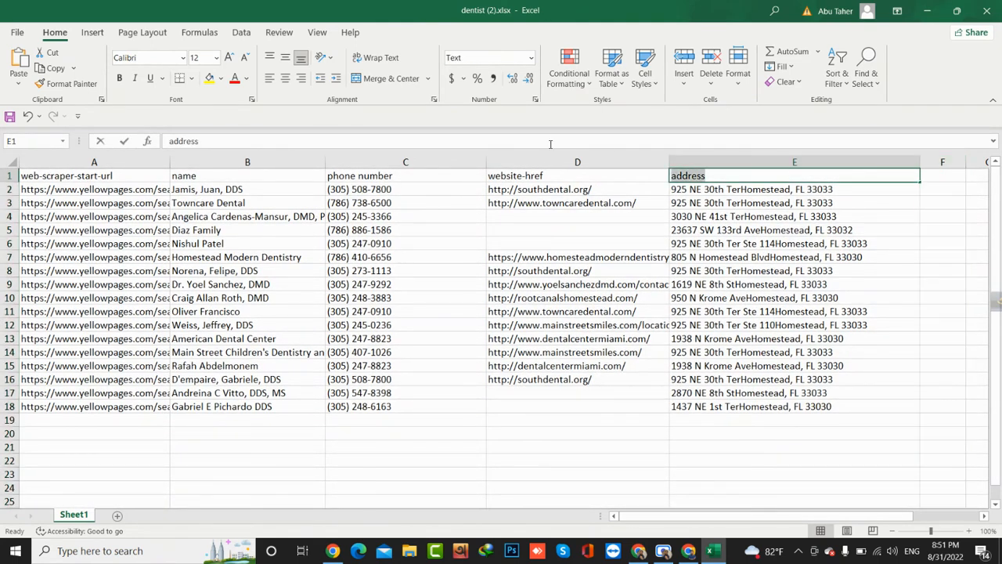
pyautogui.click(464, 149)
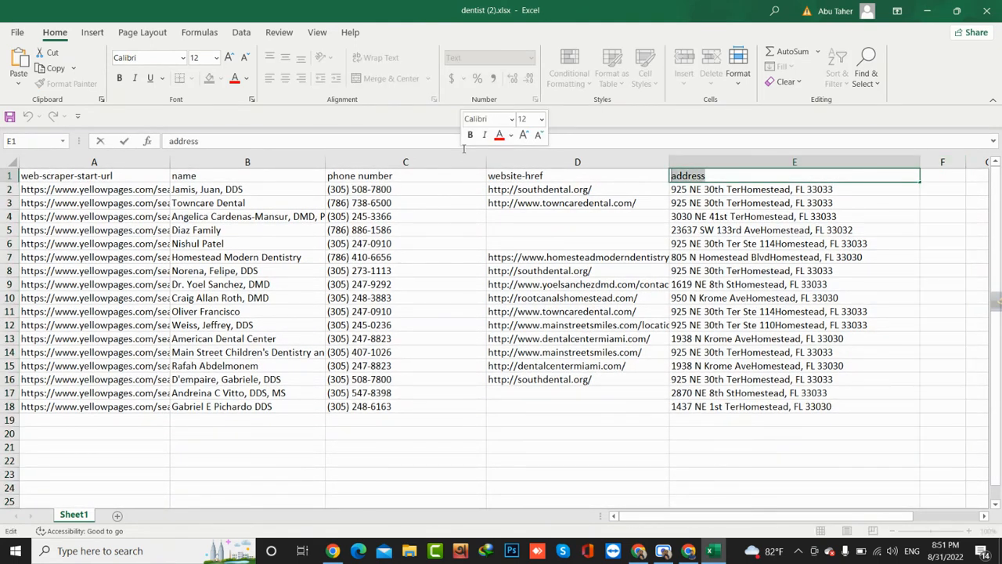
pyautogui.click(114, 176)
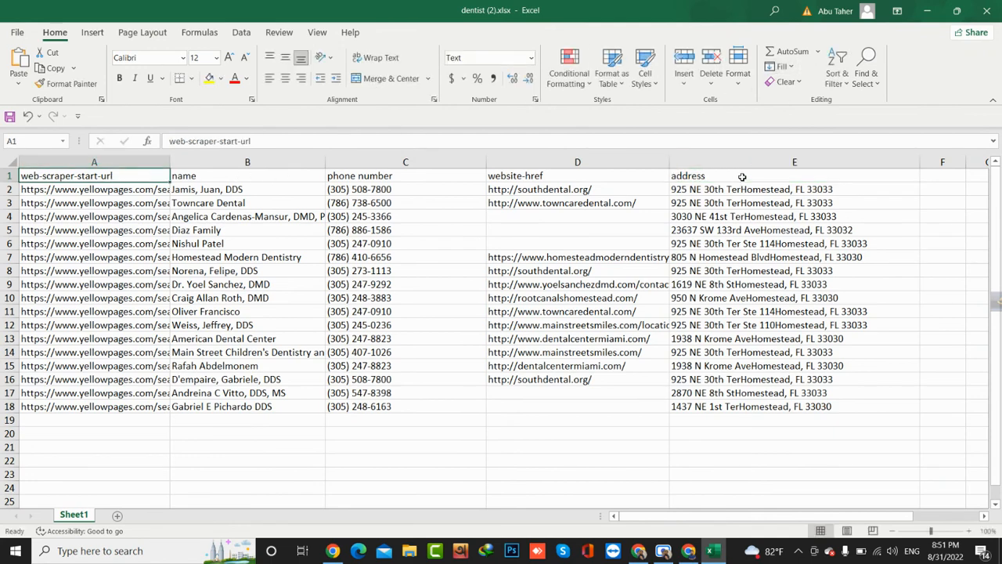
# Fill the header row from web-scraper-start-url to address with the standard yellow colour.
pyautogui.moveTo(742, 177); pyautogui.dragTo(66, 177)
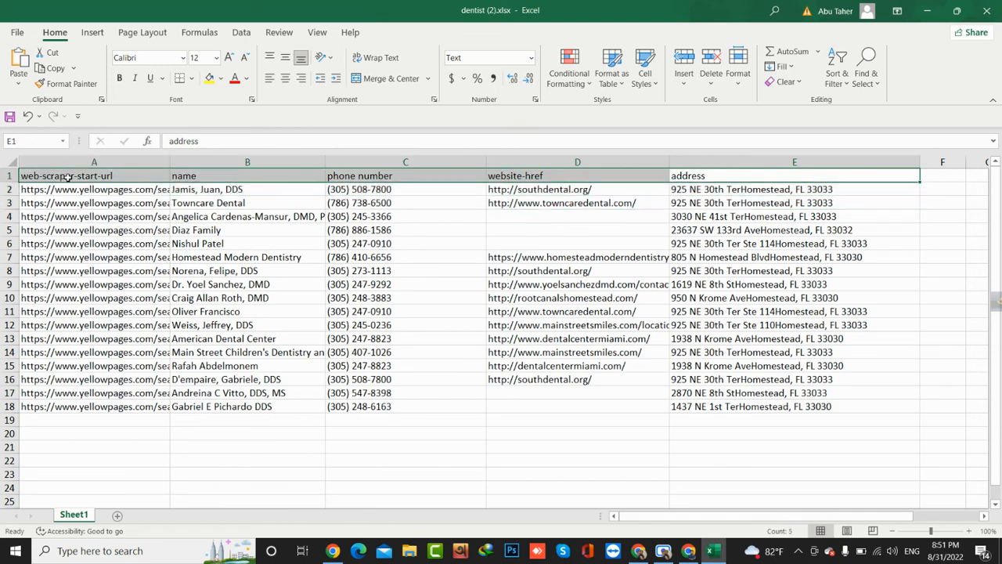
pyautogui.click(221, 78)
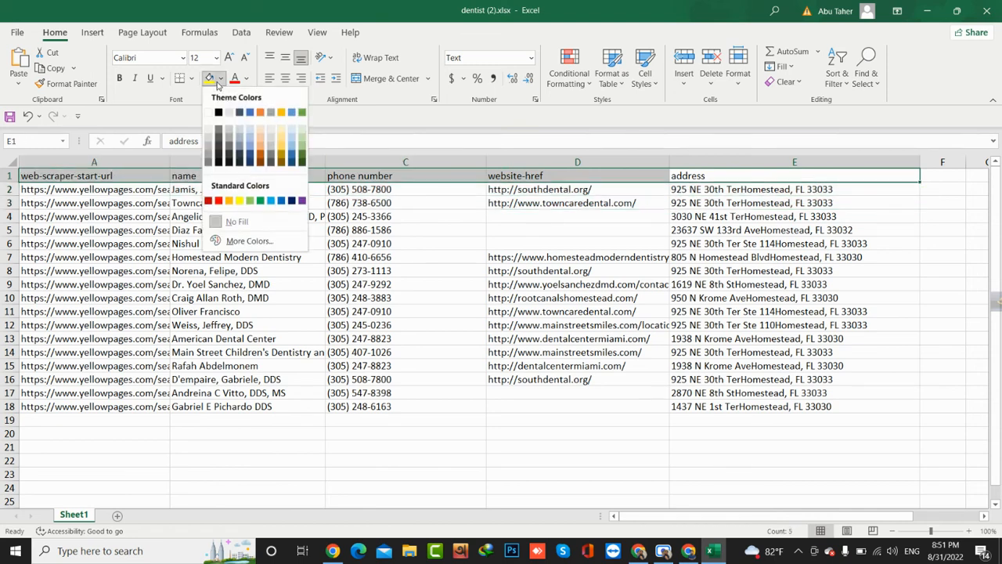
pyautogui.click(240, 202)
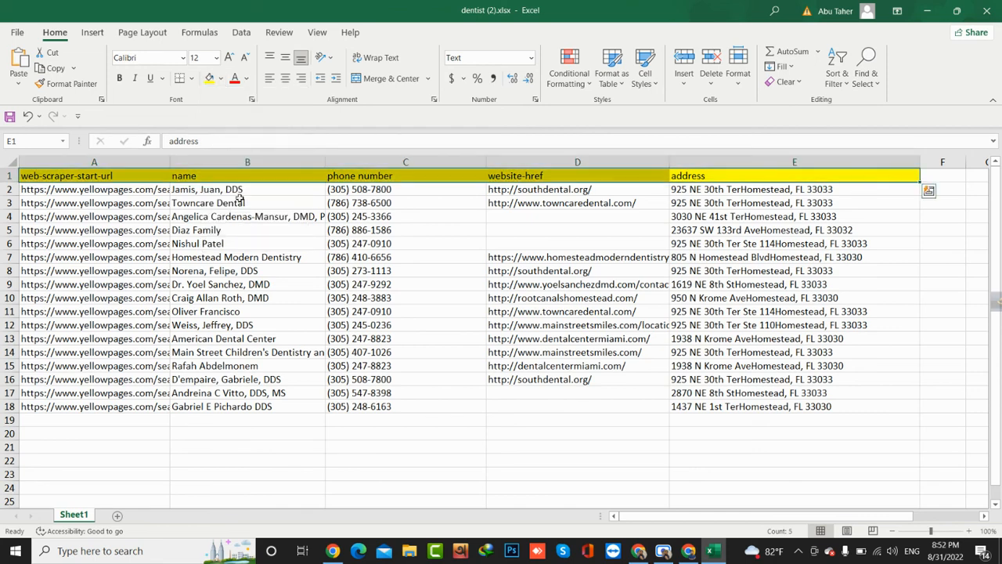
# Center the entries below the headers in the name and phone number columns, rows 2 to 19.
pyautogui.click(493, 324)
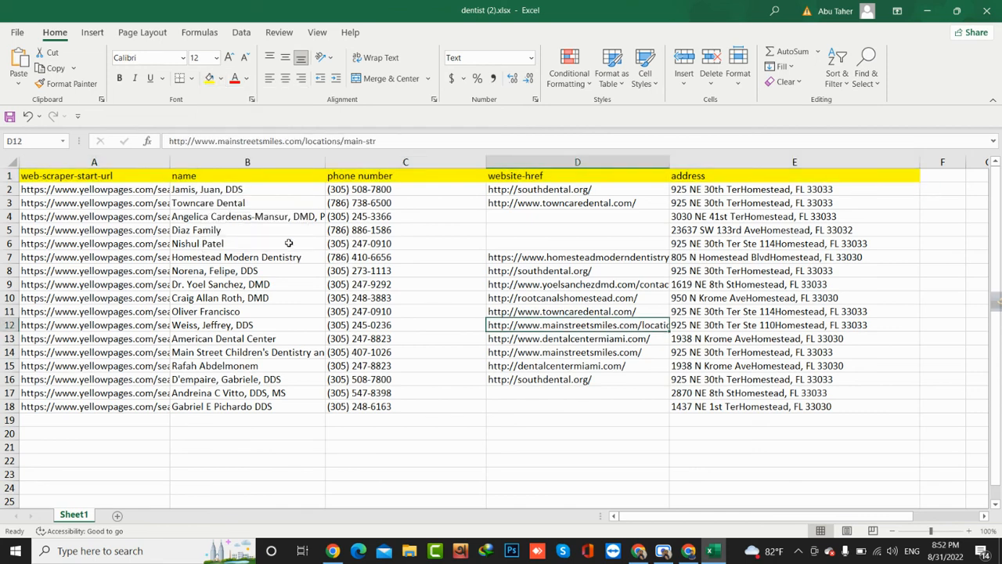
pyautogui.moveTo(268, 428); pyautogui.dragTo(246, 194)
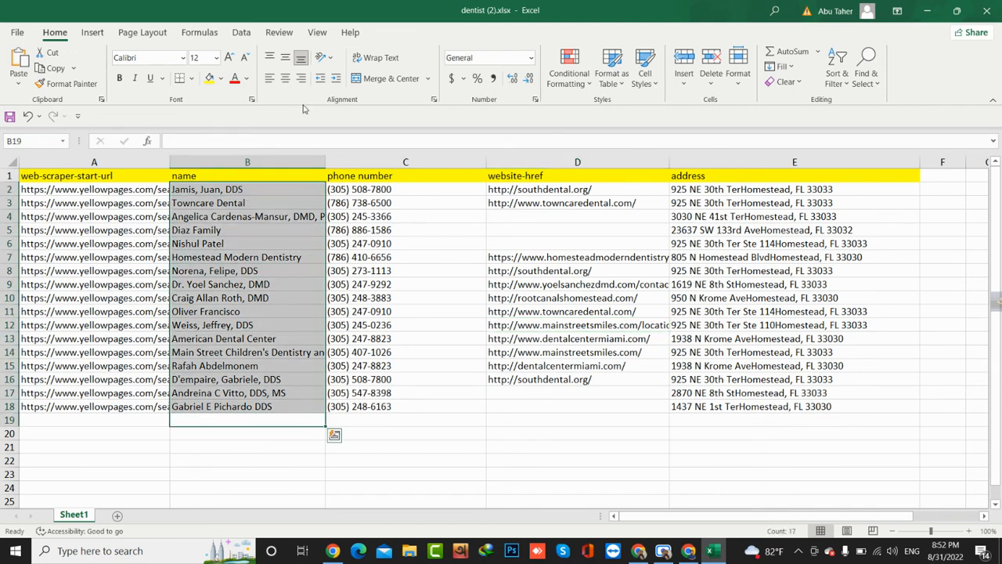
pyautogui.click(286, 78)
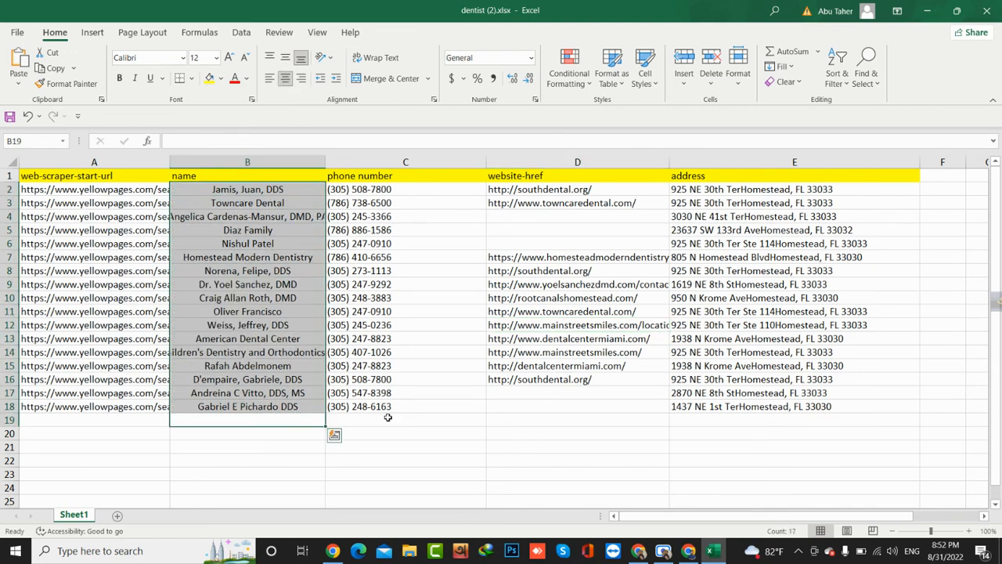
pyautogui.moveTo(389, 420); pyautogui.dragTo(367, 193)
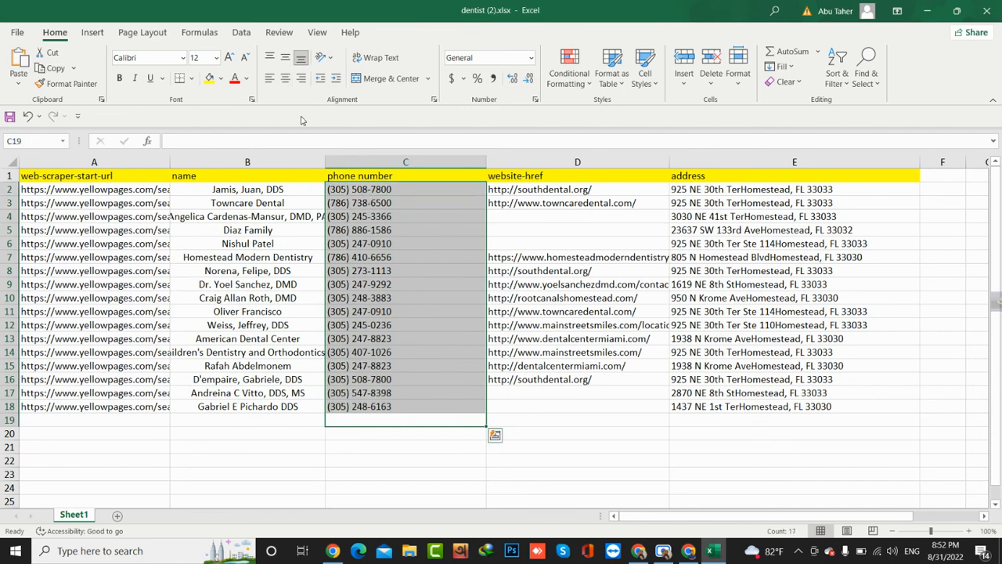
pyautogui.click(286, 78)
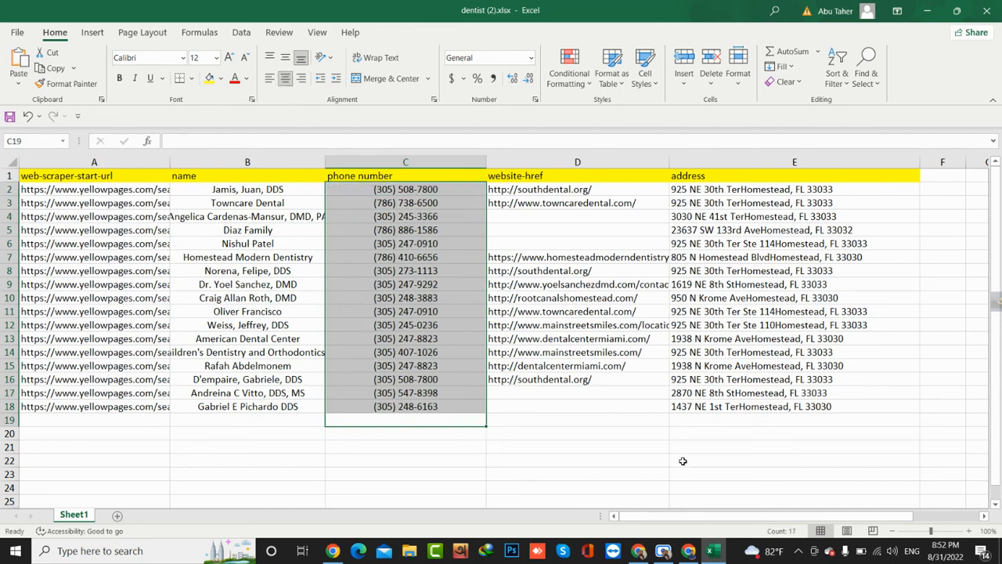
# Try centering the website-href entries in rows 2 to 19 and return them to left alignment.
pyautogui.moveTo(606, 418); pyautogui.dragTo(551, 191)
pyautogui.click(285, 78)
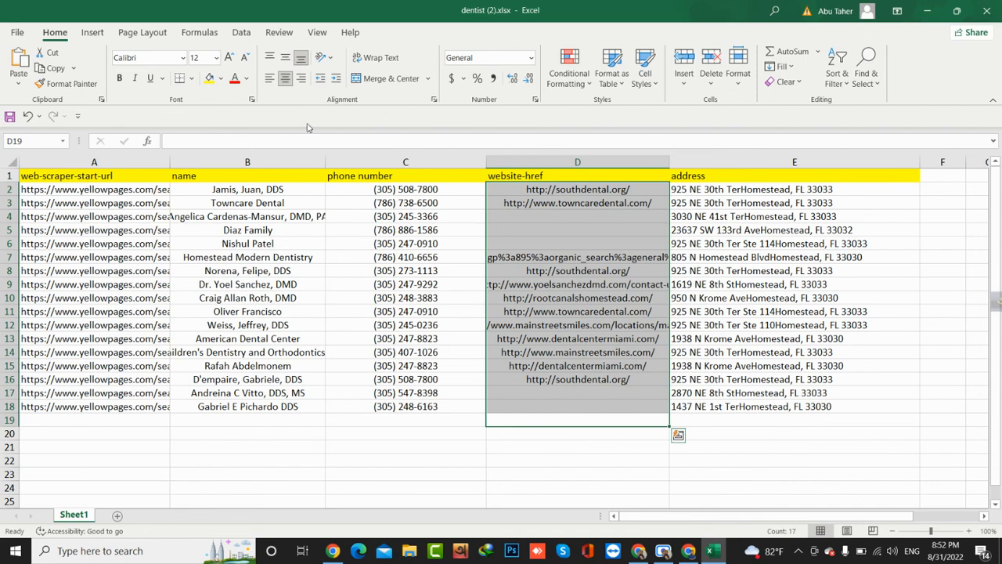
pyautogui.click(269, 78)
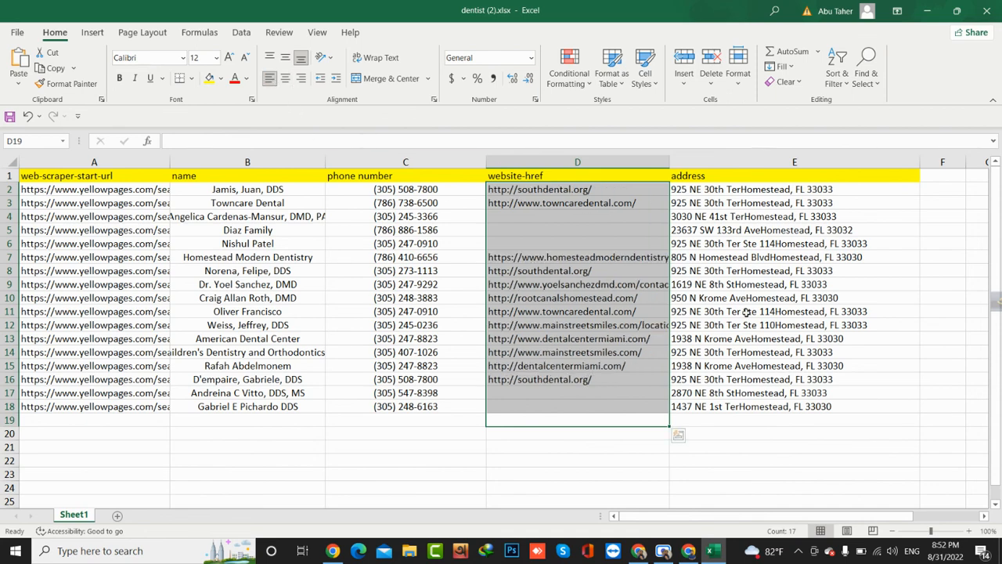
# Center the street addresses below the header in the address column, rows 2 to 20.
pyautogui.moveTo(827, 435); pyautogui.dragTo(723, 181)
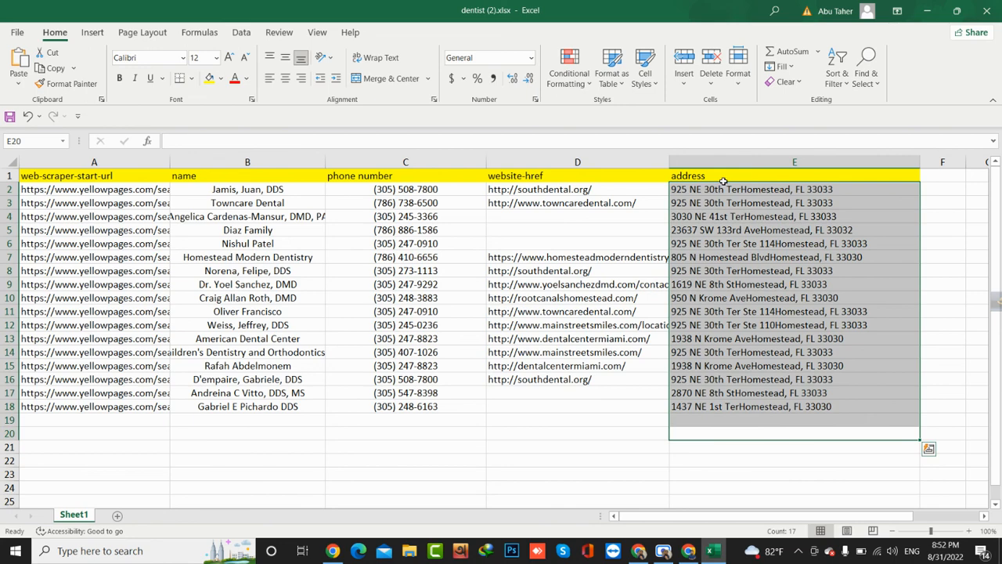
pyautogui.click(285, 78)
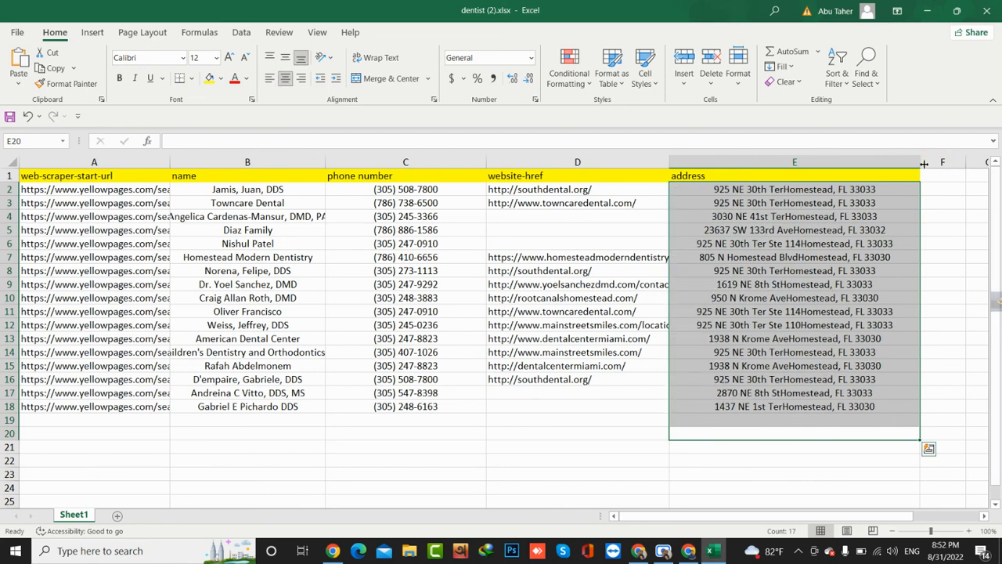
pyautogui.click(589, 479)
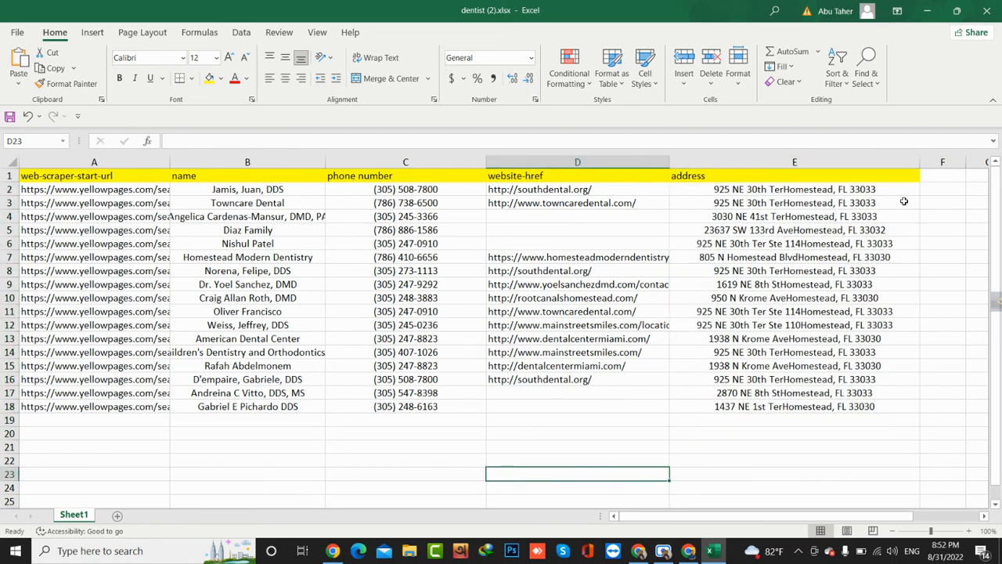
# Widen the address column to about 47, and also widen the website-href, phone number and web-scraper-start-url columns.
pyautogui.doubleClick(921, 161)
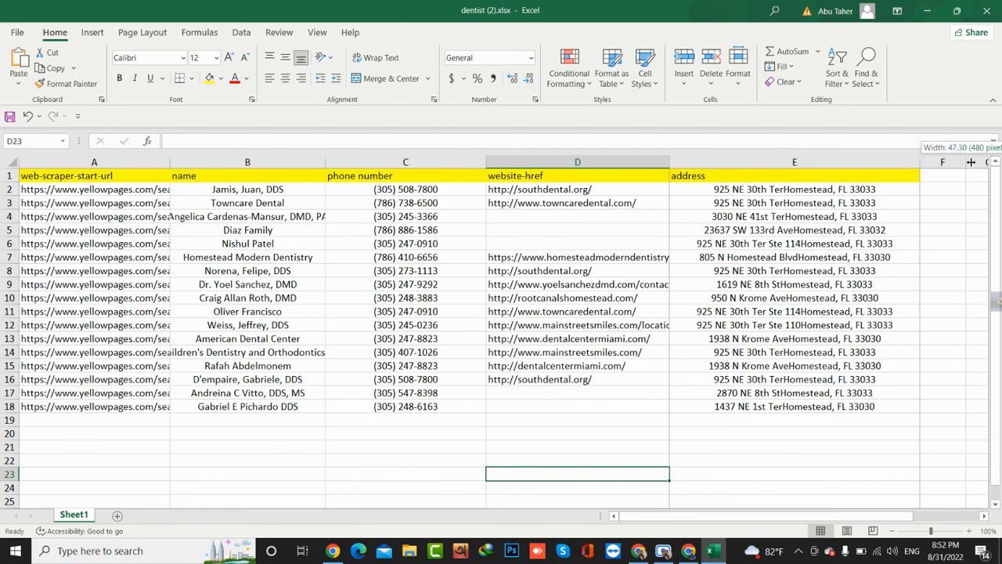
pyautogui.moveTo(669, 162); pyautogui.dragTo(669, 162)
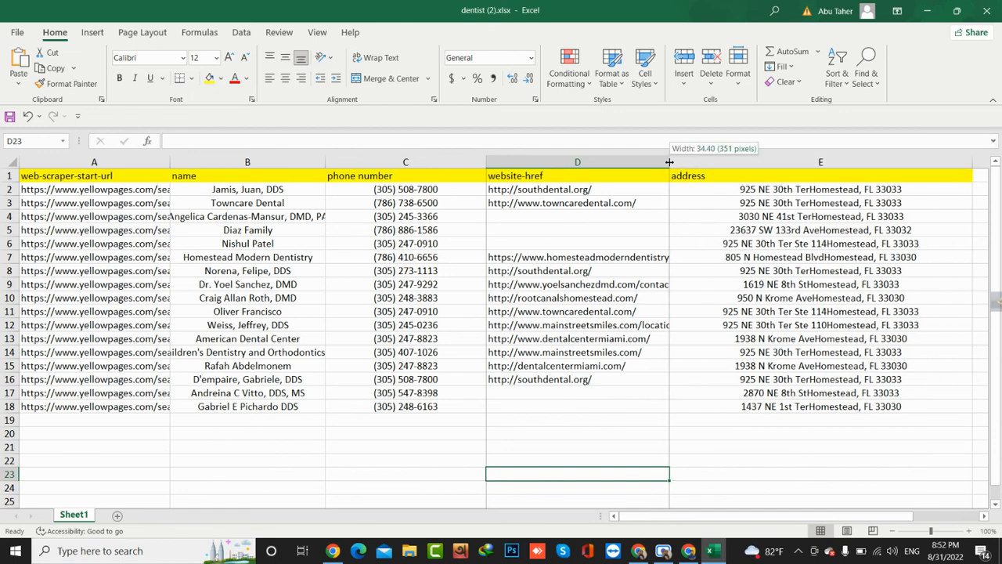
pyautogui.moveTo(736, 163); pyautogui.dragTo(735, 163)
pyautogui.moveTo(486, 169); pyautogui.dragTo(524, 169)
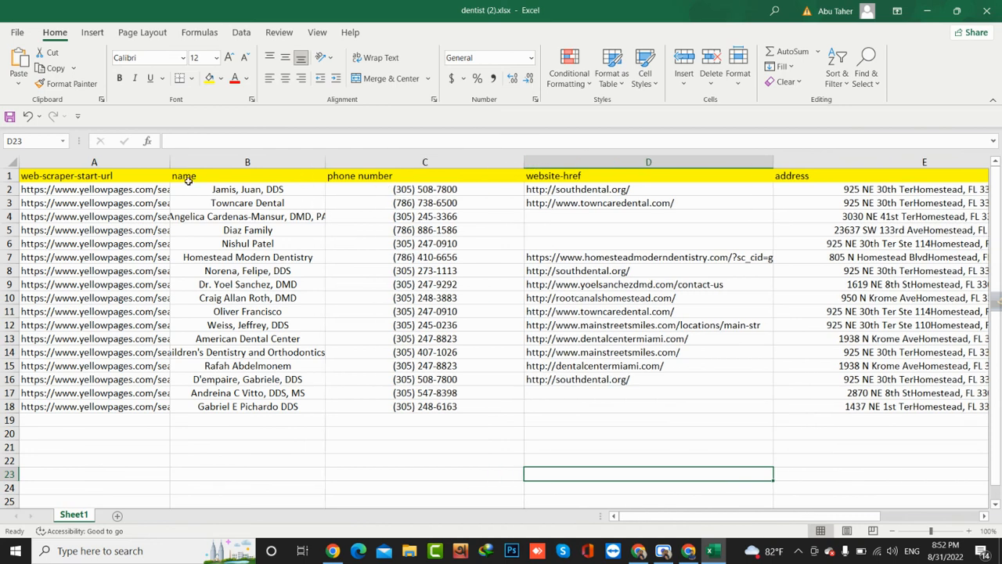
pyautogui.moveTo(170, 162); pyautogui.dragTo(215, 179)
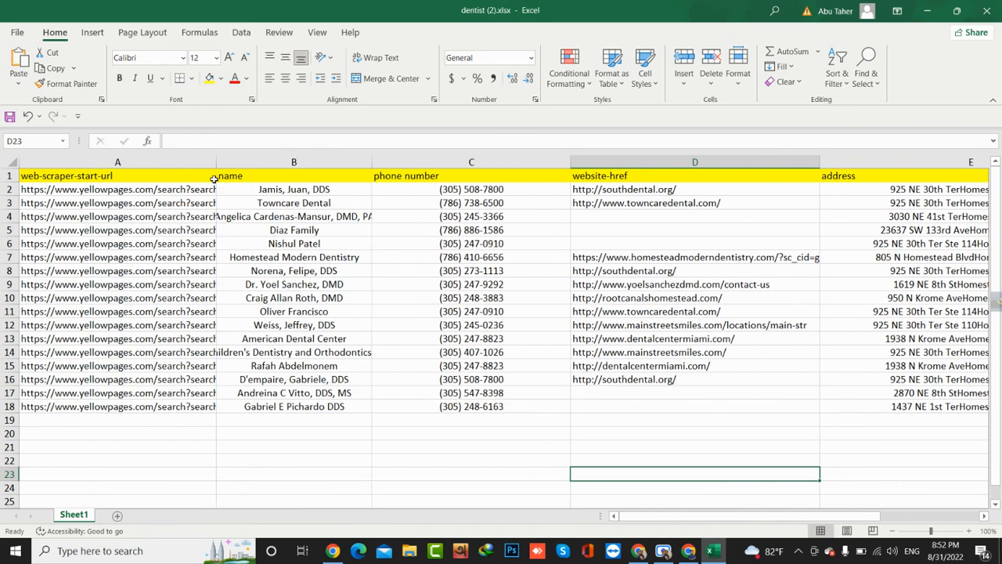
pyautogui.hscroll(3, 539, 282)
pyautogui.hscroll(-3, 539, 282)
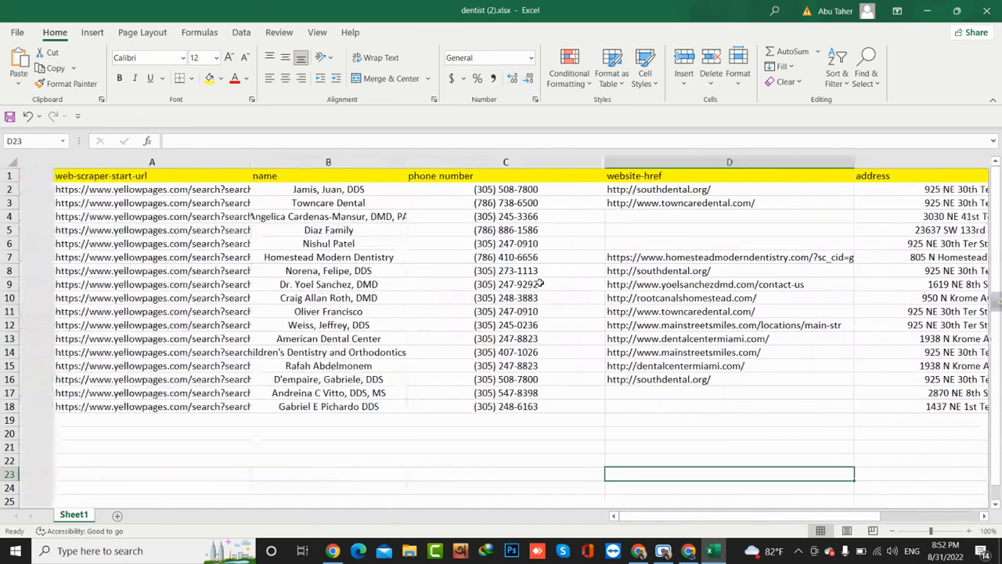